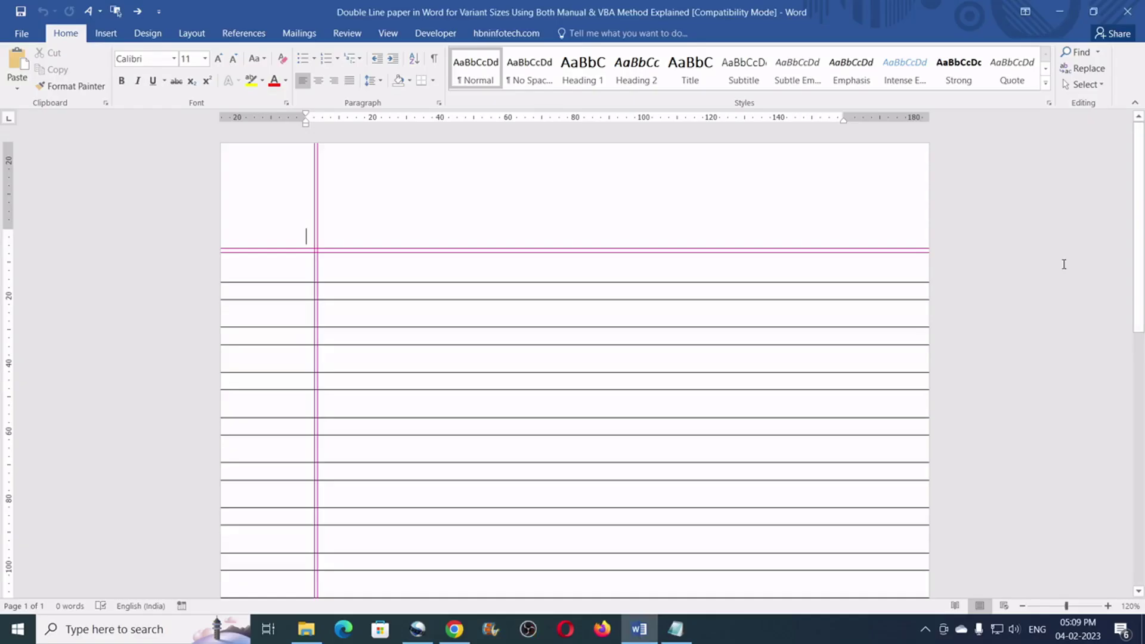
# Step: Scroll through and zoom in on the finished ruled page example
pyautogui.scroll(-10, 1064, 264)
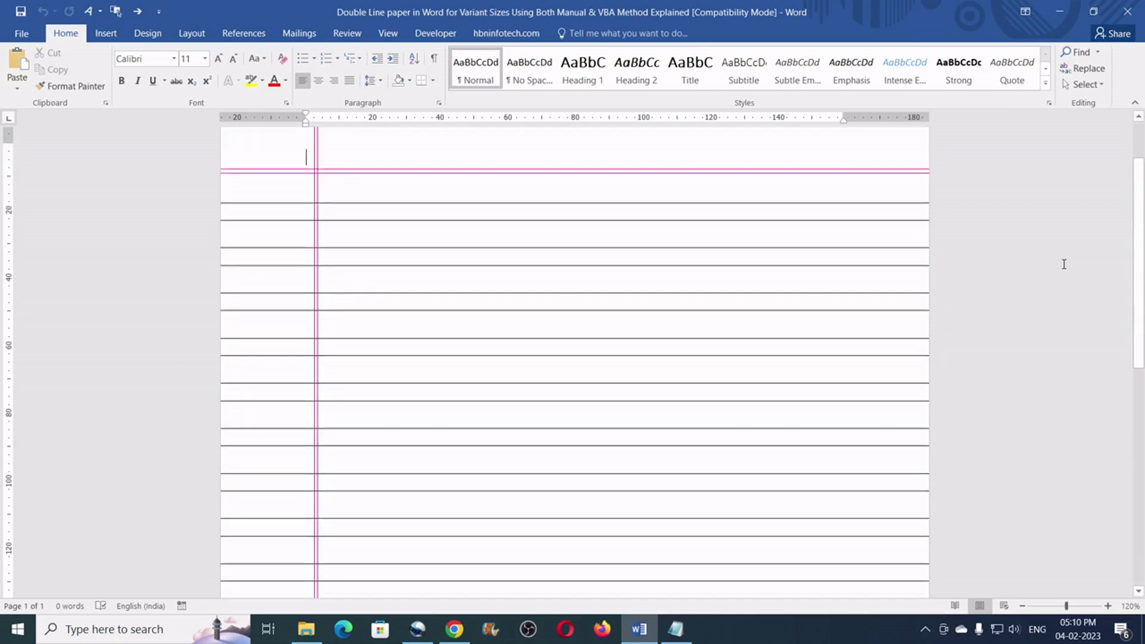
pyautogui.scroll(-4, 1065, 264)
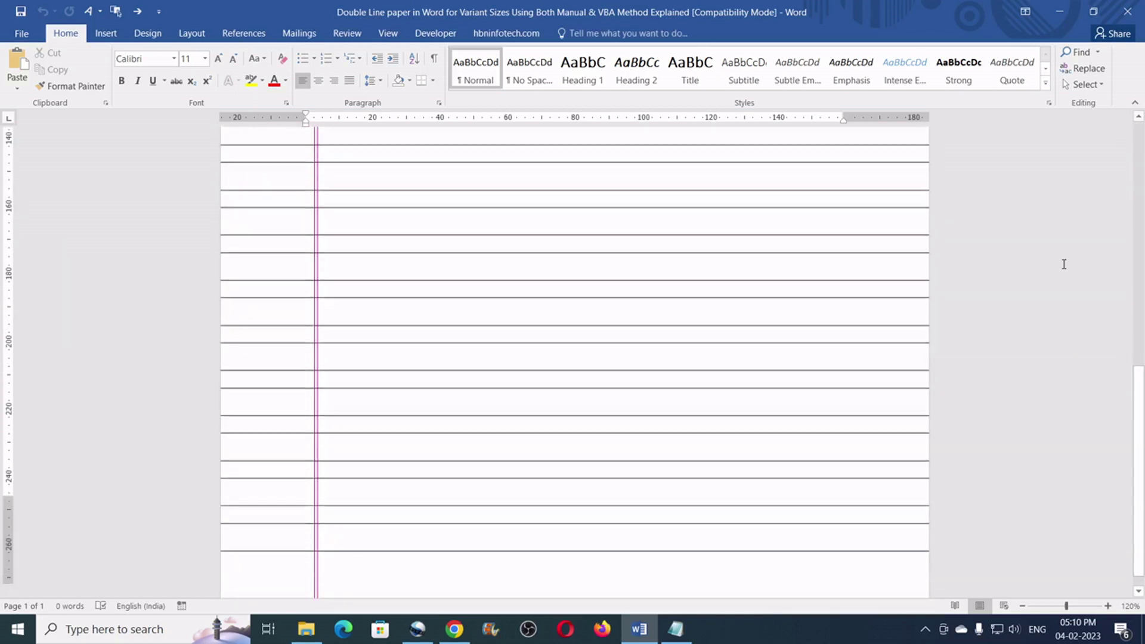
pyautogui.scroll(14, 1064, 264)
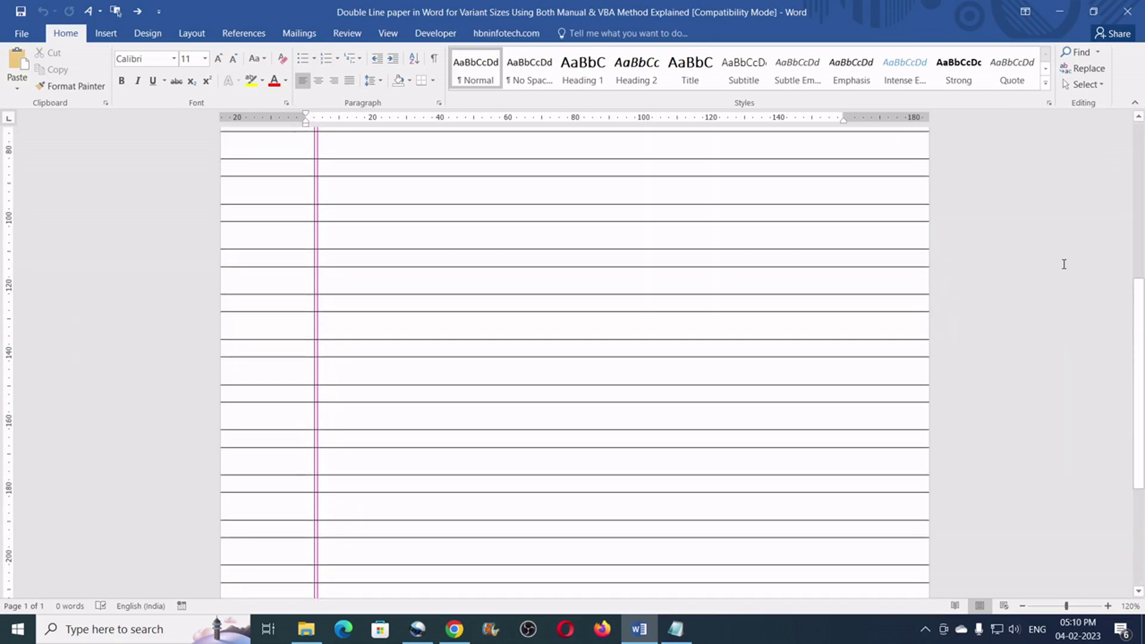
pyautogui.scroll(1, 1064, 265)
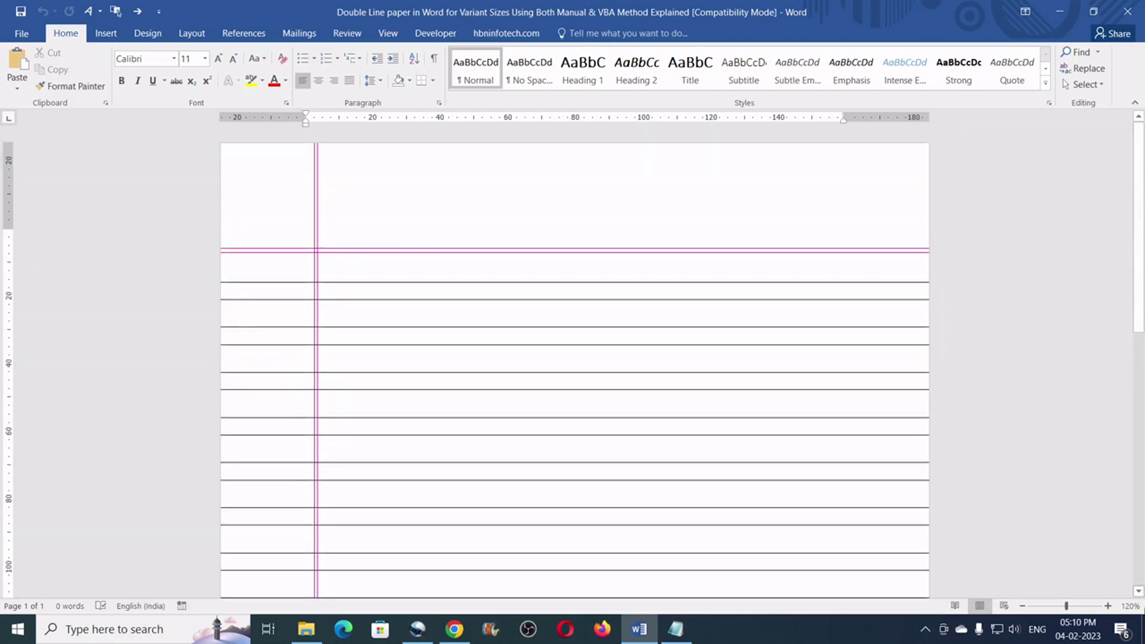
pyautogui.click(1108, 606)
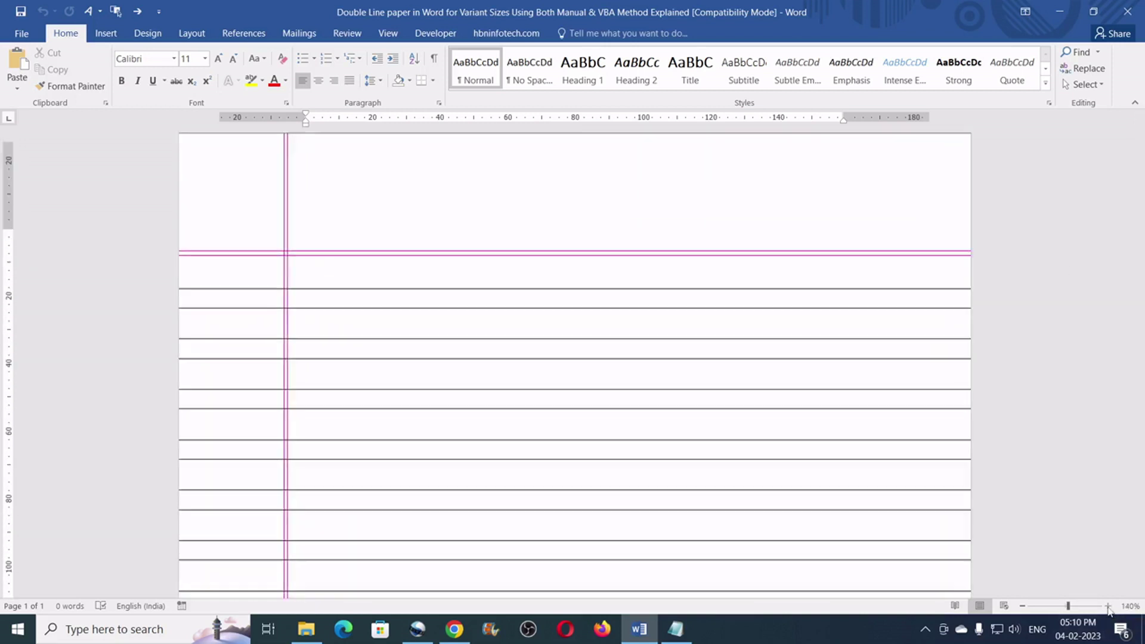
pyautogui.click(1108, 606)
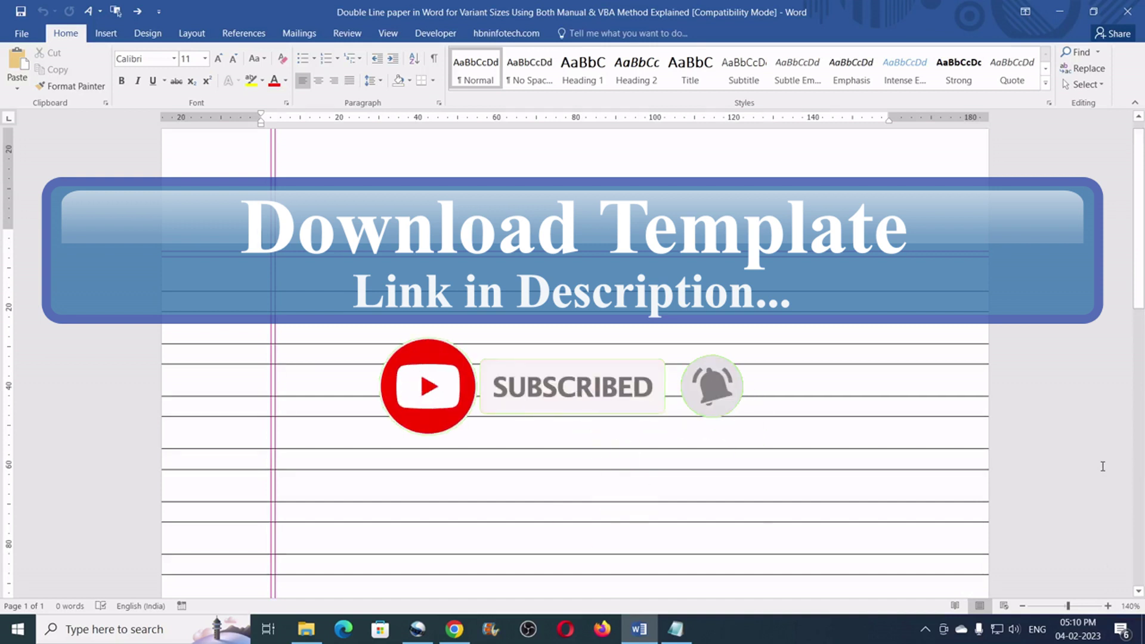
pyautogui.press('super+plus')
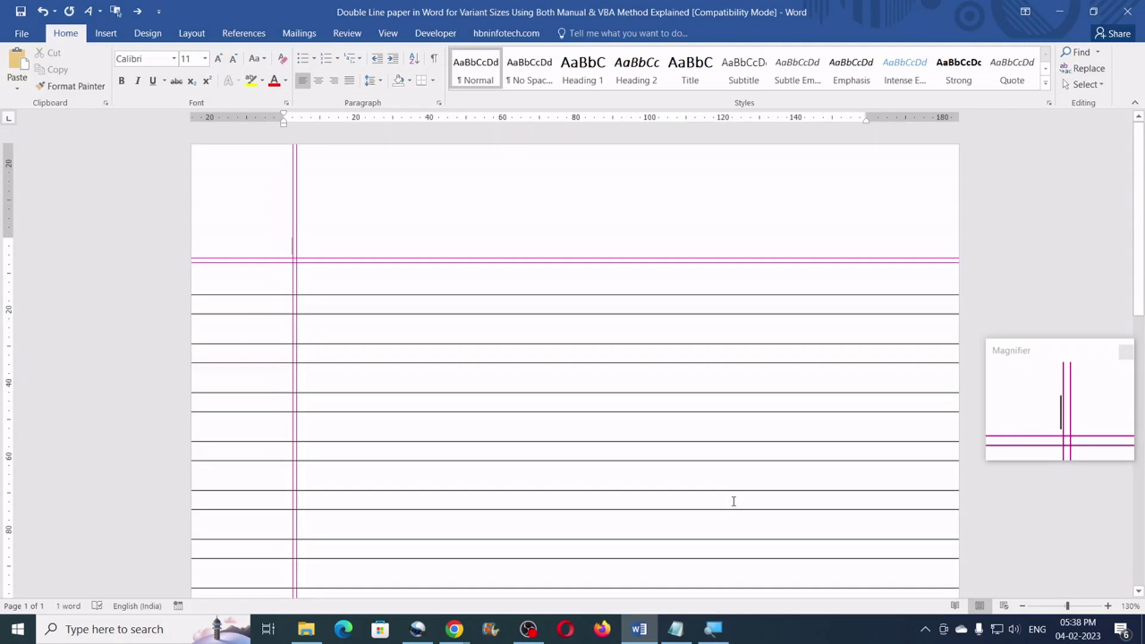
# Step: Create a new blank document with its page size set to A4
pyautogui.hotkey('ctrl', 'n')
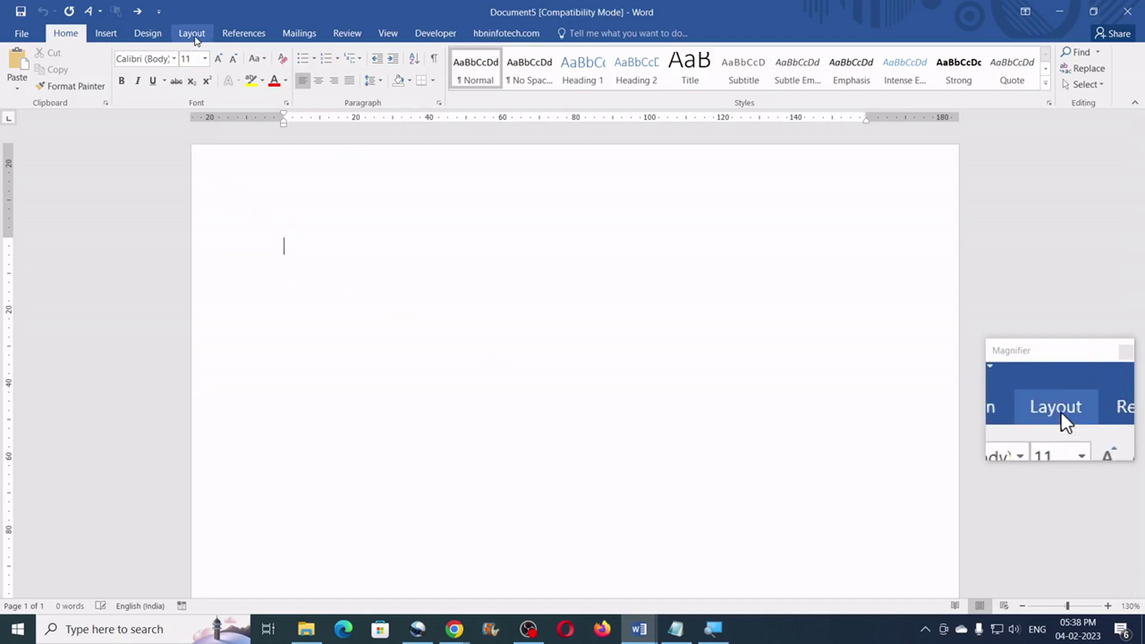
pyautogui.click(192, 33)
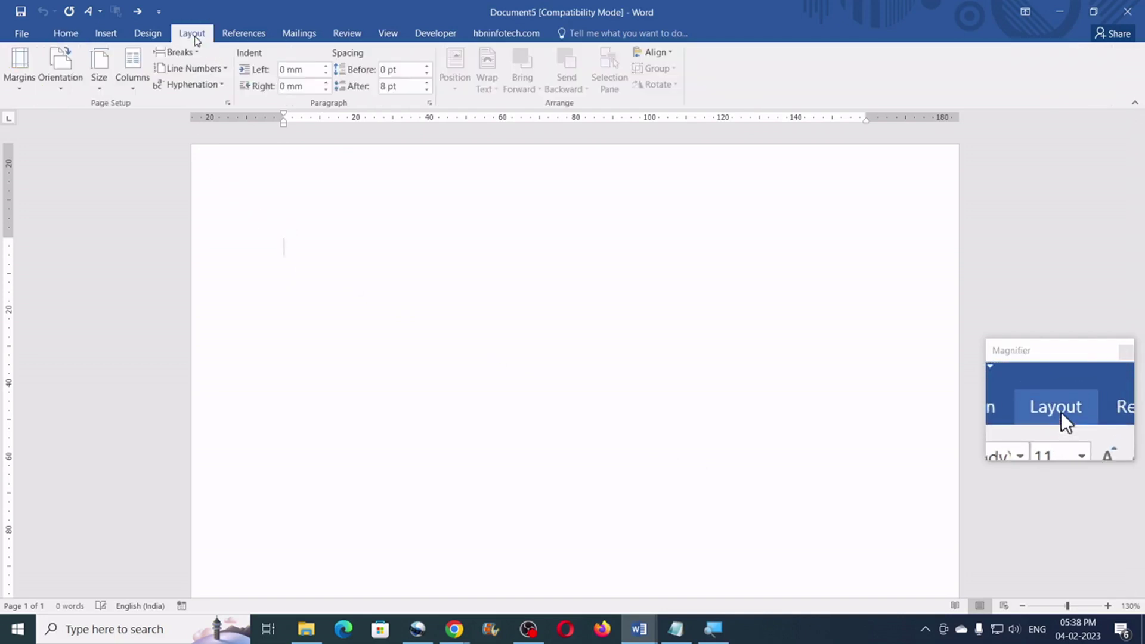
pyautogui.click(101, 90)
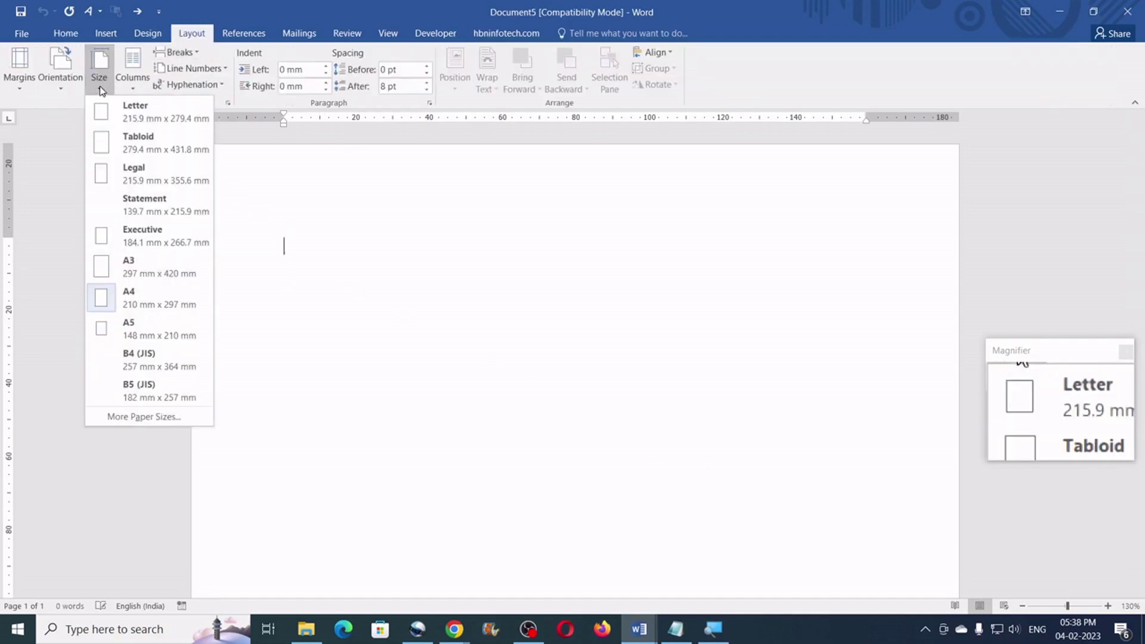
pyautogui.click(135, 305)
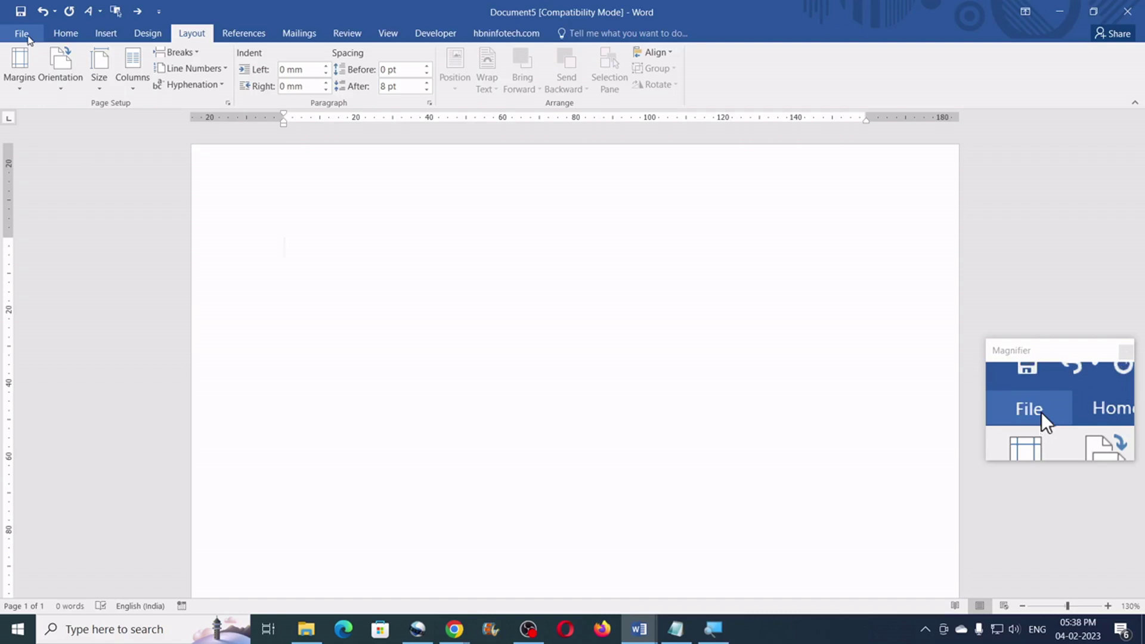
# Step: Set 'Show measurements in units of' to Millimeters in Word's Advanced options
pyautogui.click(28, 37)
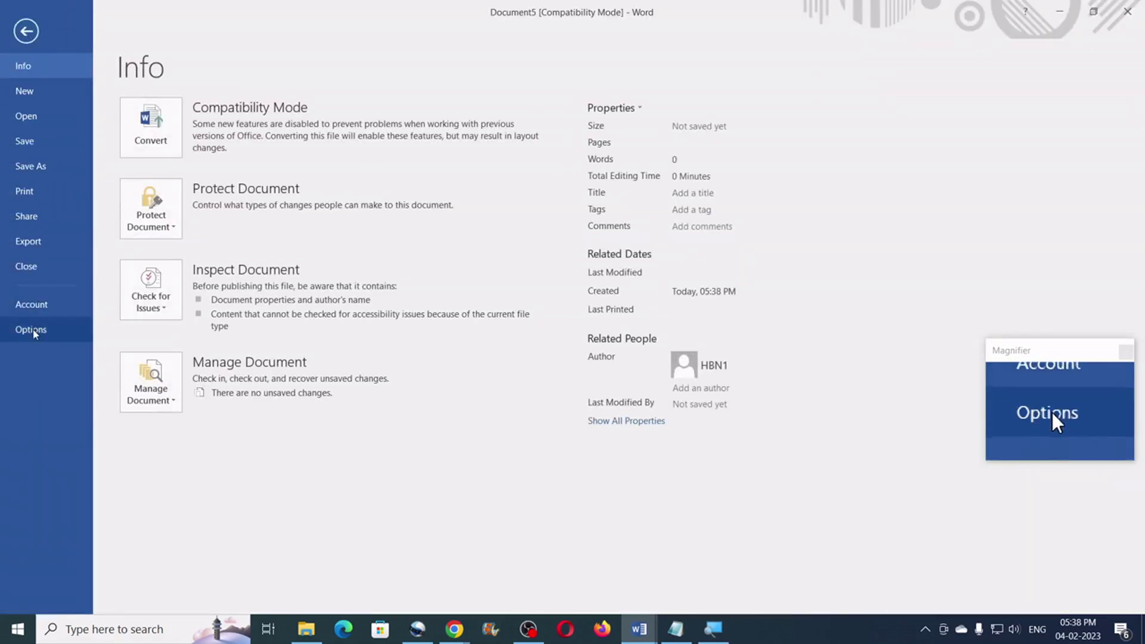
pyautogui.click(32, 332)
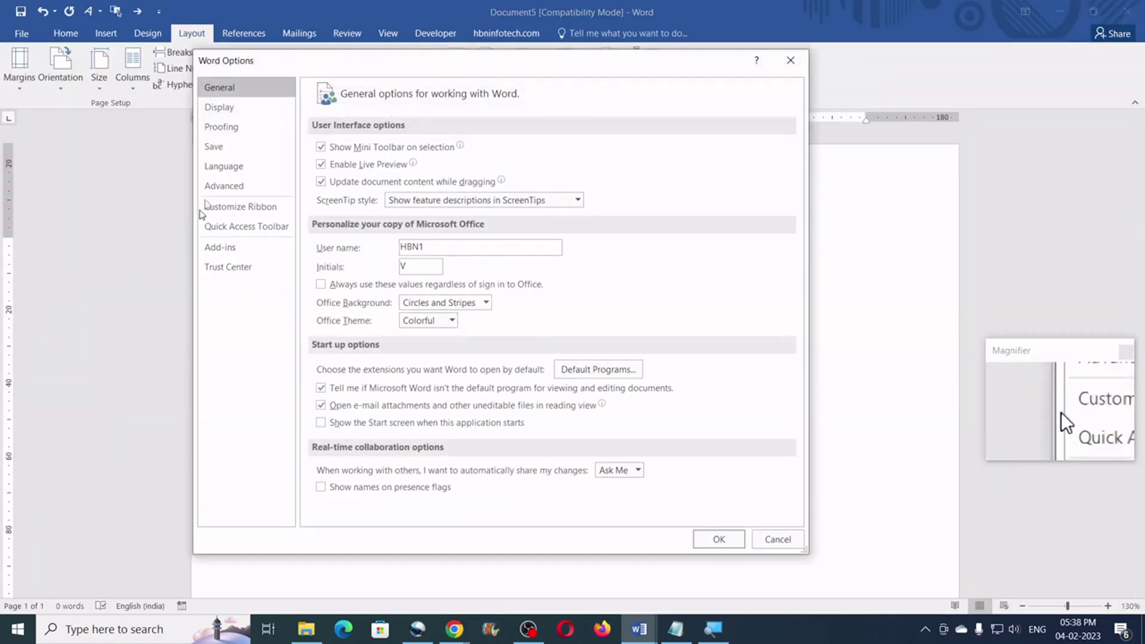
pyautogui.click(222, 185)
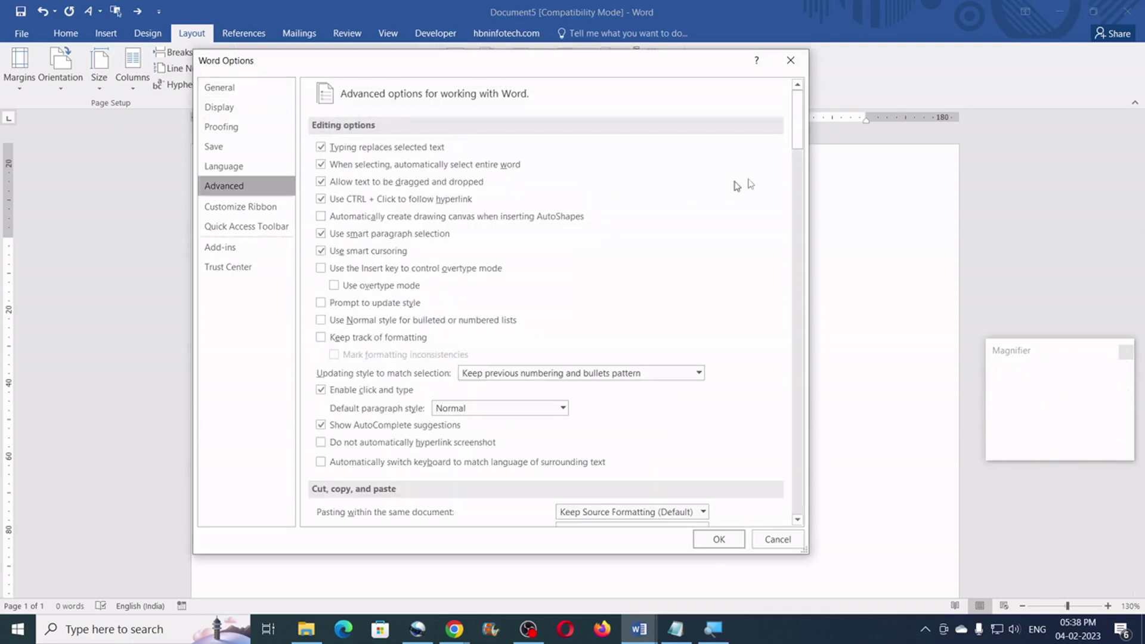
pyautogui.moveTo(797, 124); pyautogui.dragTo(793, 258)
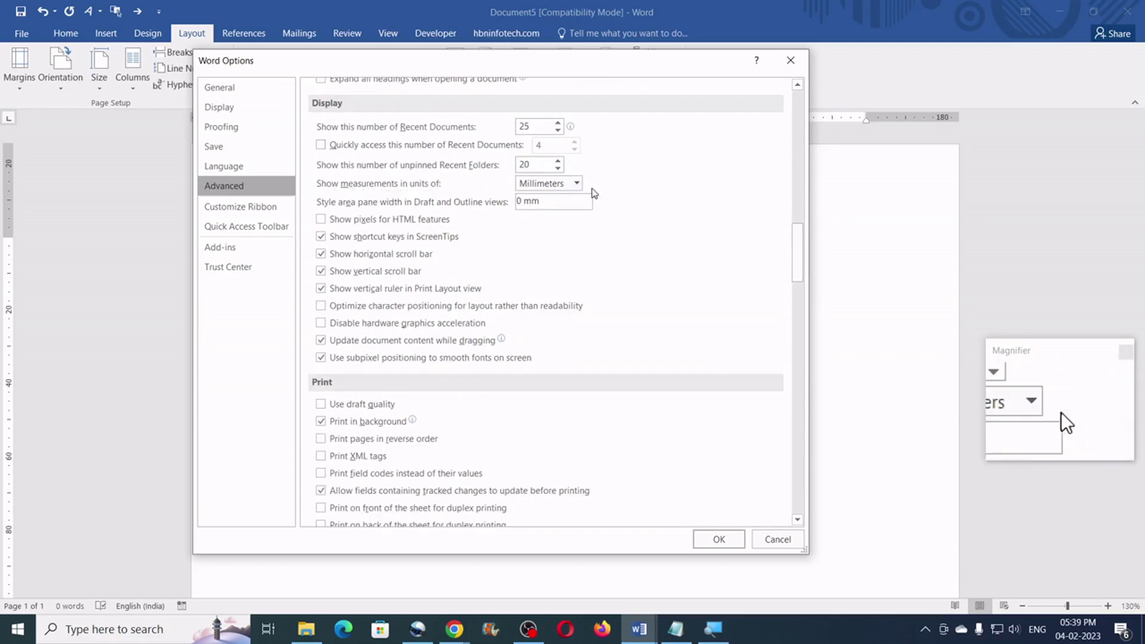
pyautogui.click(576, 183)
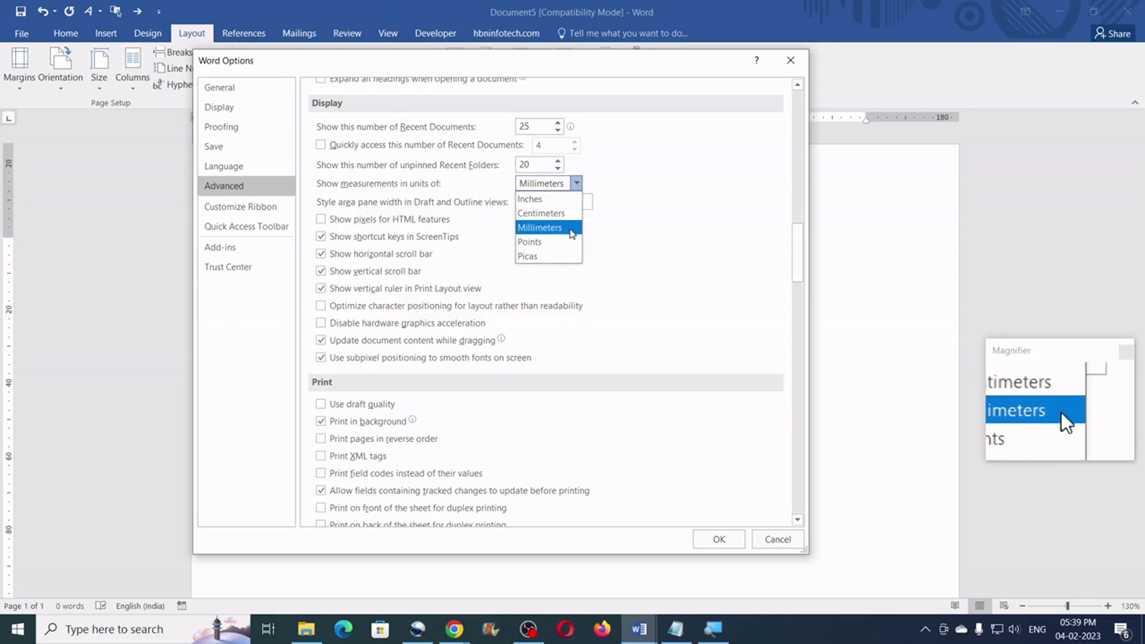
pyautogui.click(571, 227)
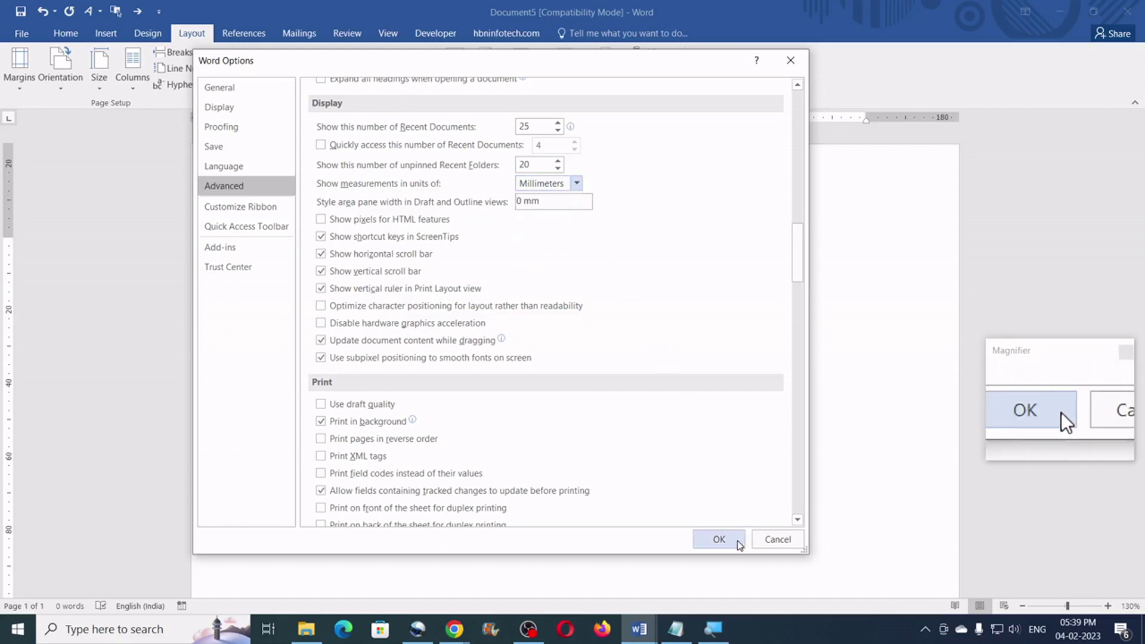
pyautogui.click(738, 543)
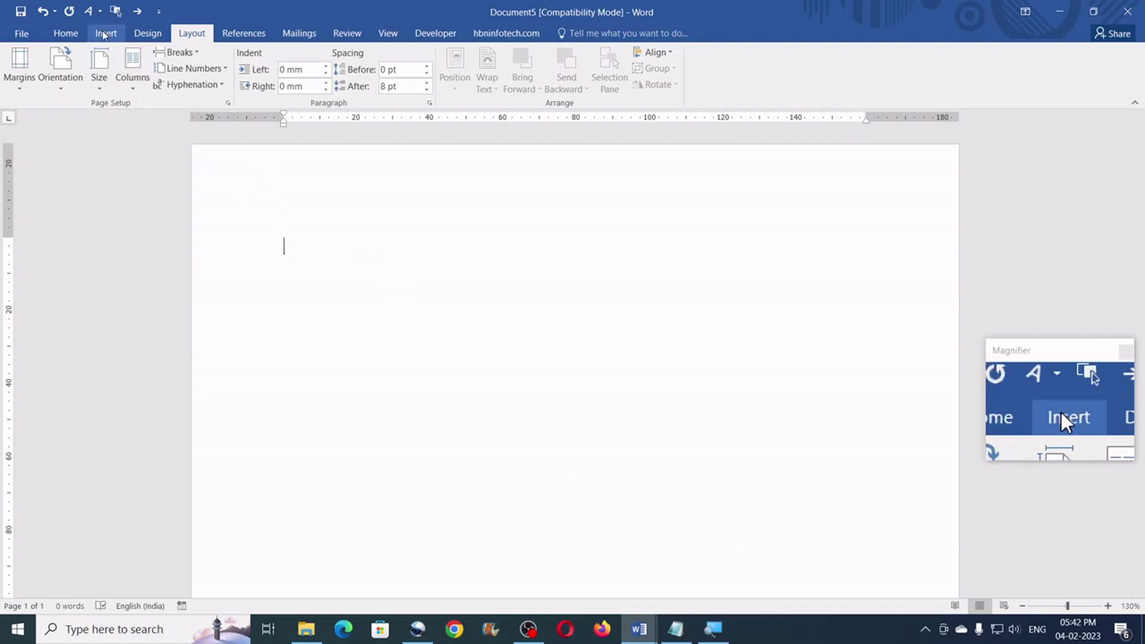
# Step: Draw a custom text box, about 42 x 57 mm, in the upper page area
pyautogui.click(105, 34)
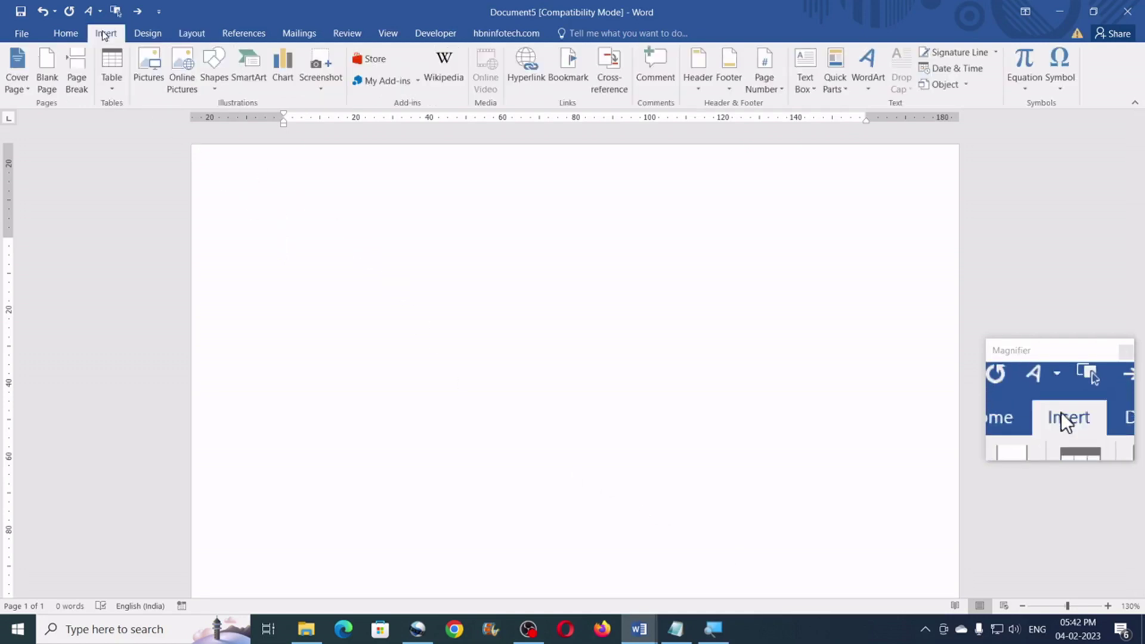
pyautogui.click(810, 92)
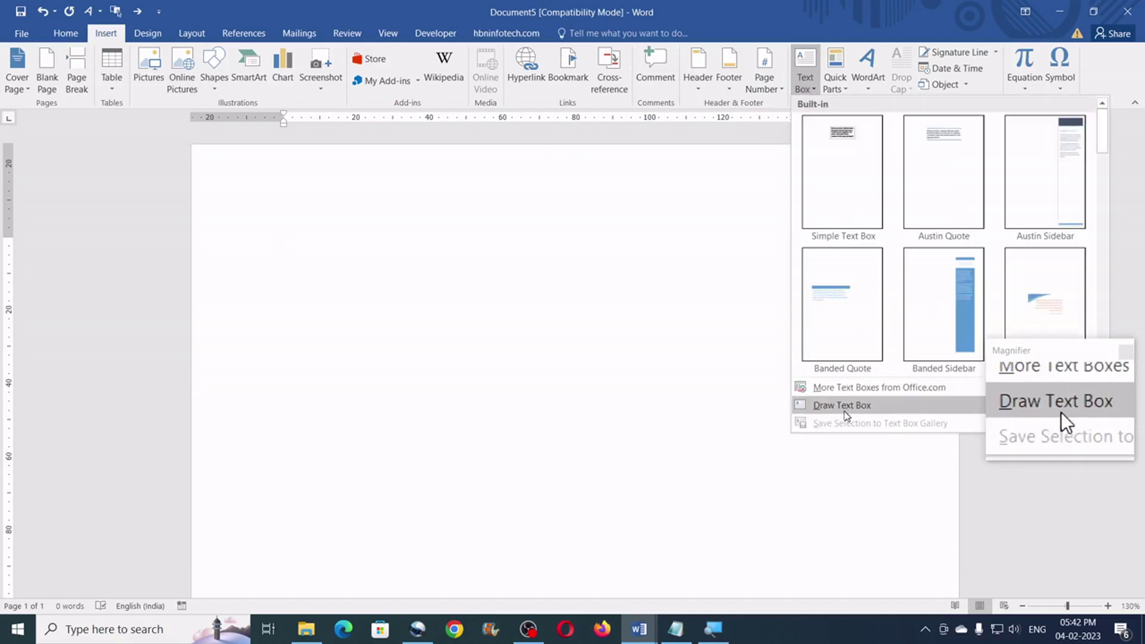
pyautogui.click(844, 410)
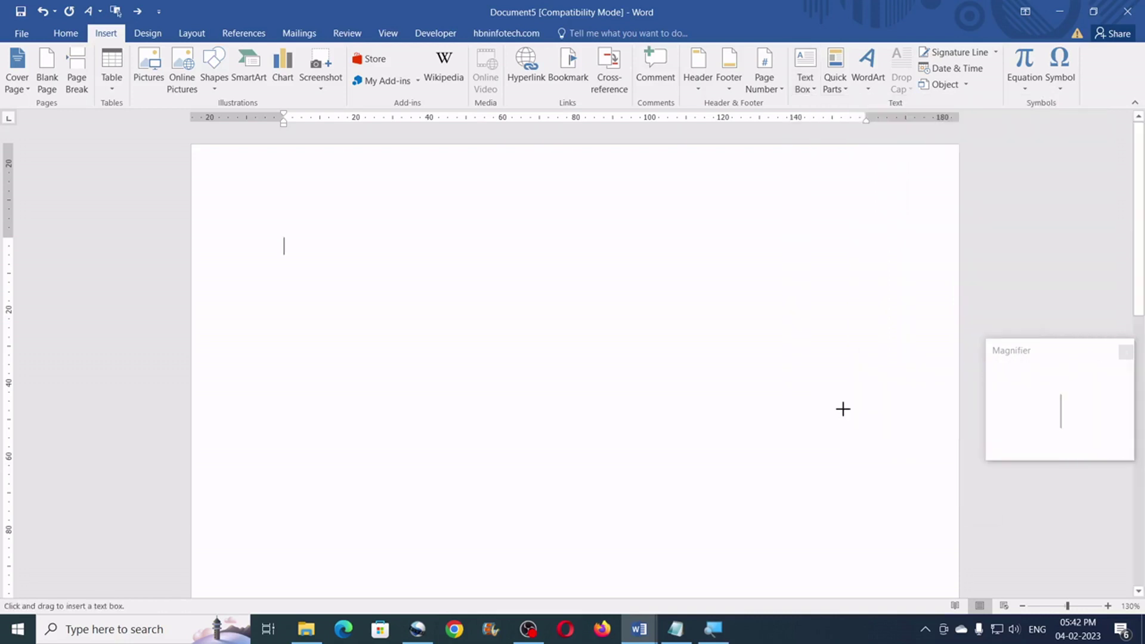
pyautogui.moveTo(367, 241); pyautogui.dragTo(577, 396)
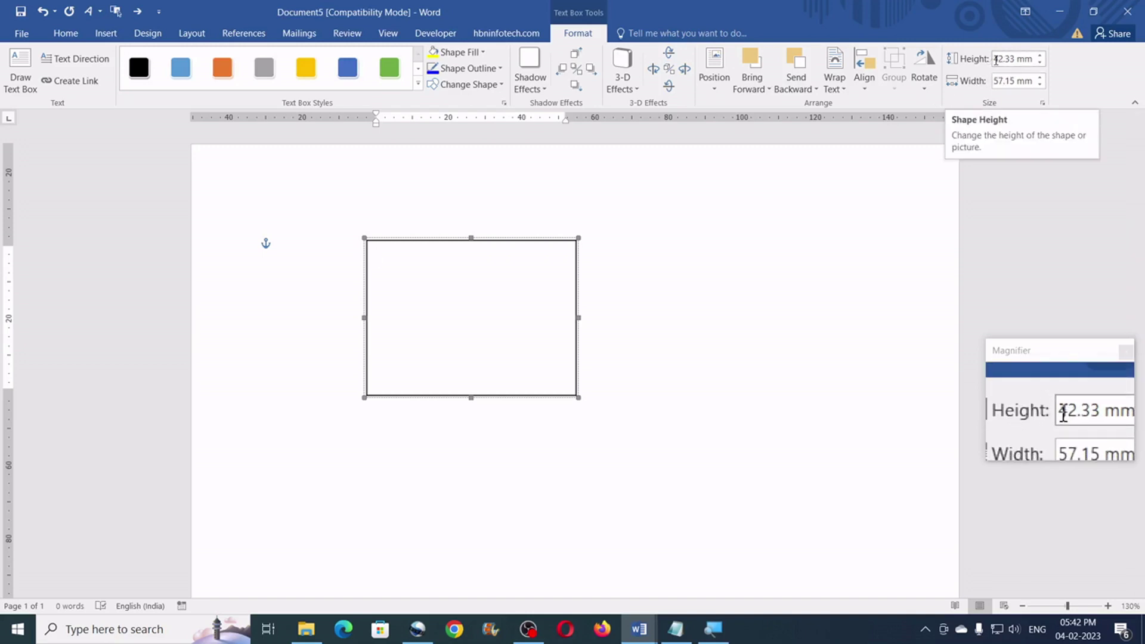
# Step: Resize the text box to 297 mm high and 210 mm wide
pyautogui.moveTo(990, 60); pyautogui.dragTo(1044, 62)
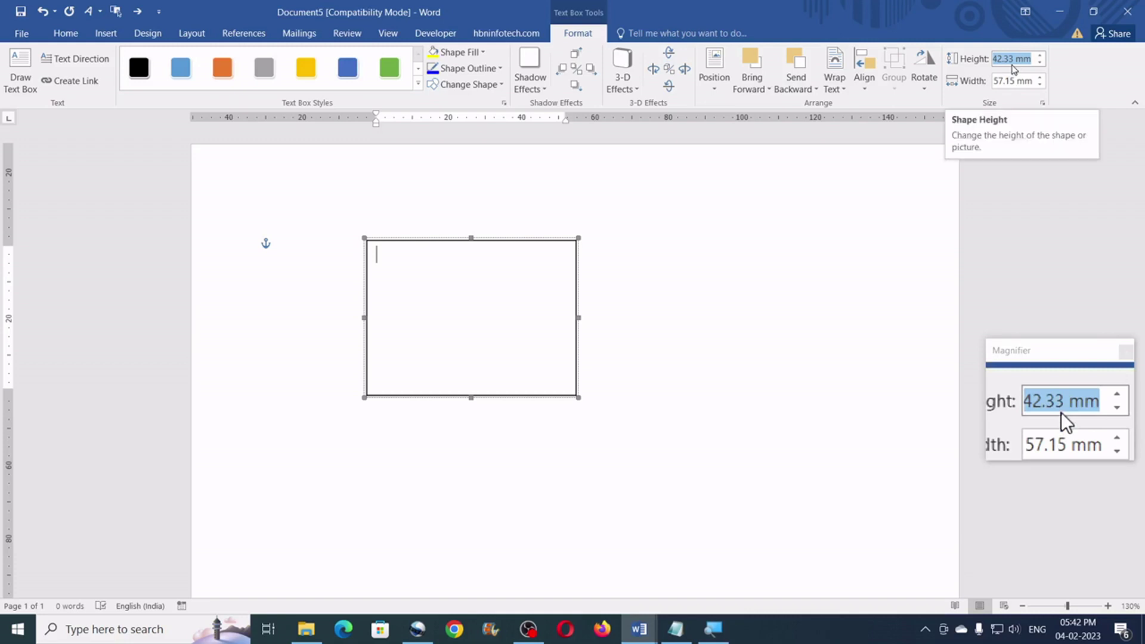
pyautogui.write('297')
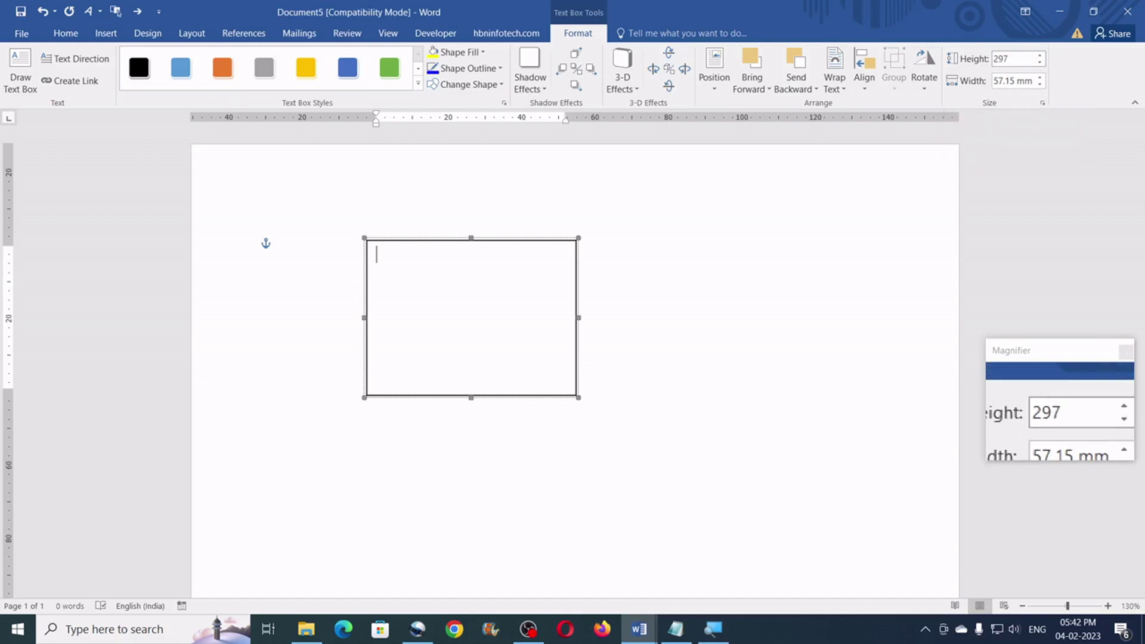
pyautogui.click(995, 81)
pyautogui.write('2')
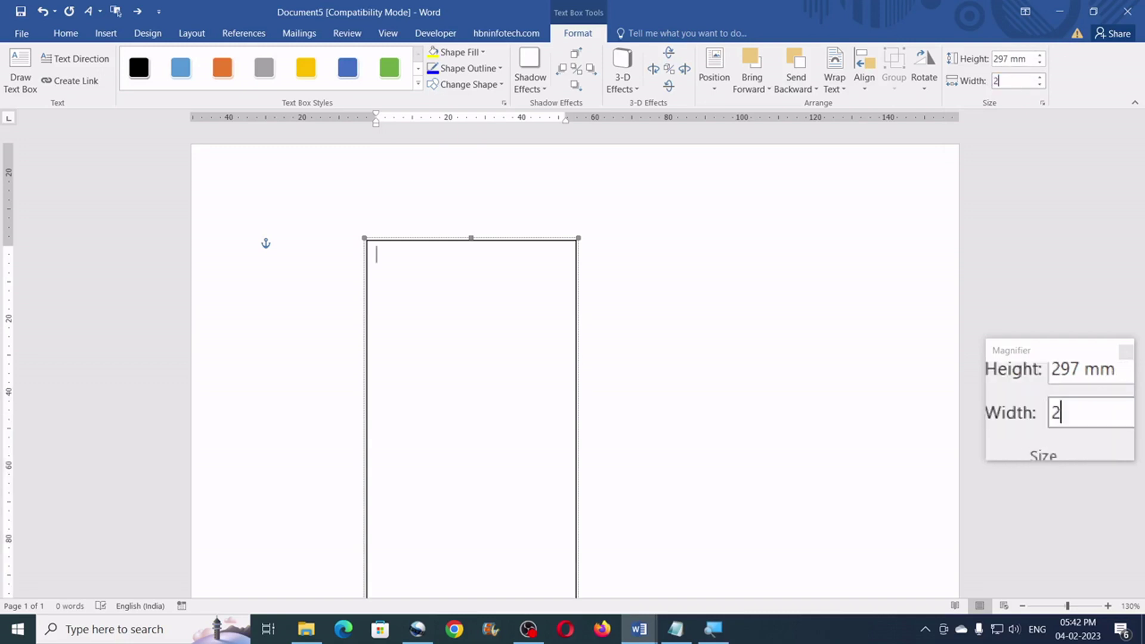
pyautogui.write('10')
pyautogui.press('Return')
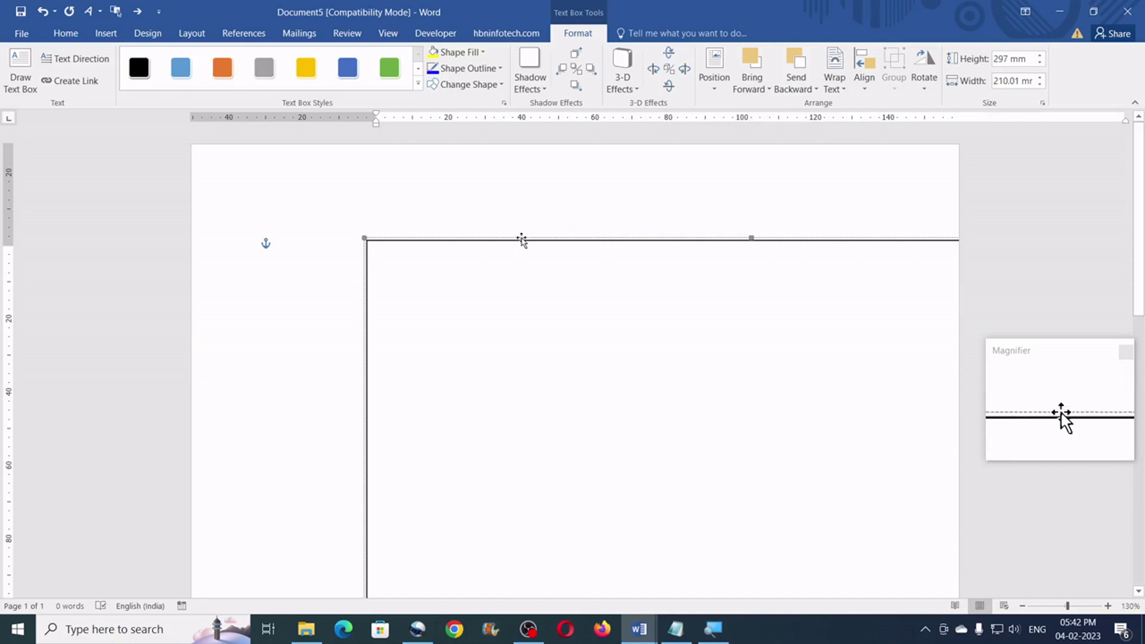
pyautogui.rightClick(522, 243)
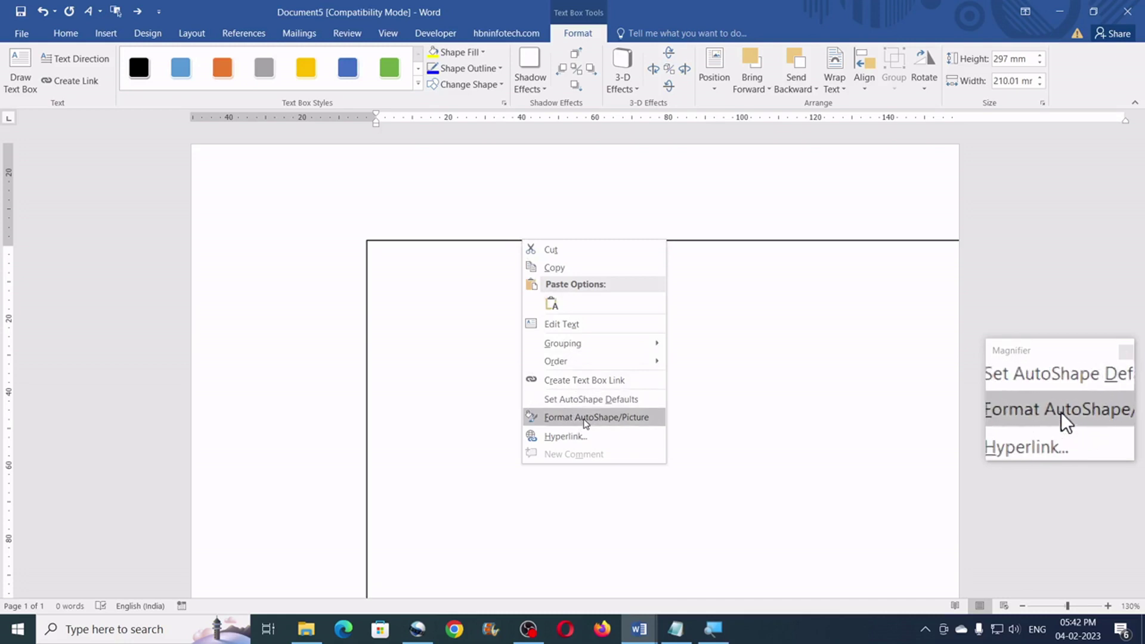
# Step: Set the text box's left, right, top and bottom internal margins to 0
pyautogui.click(587, 423)
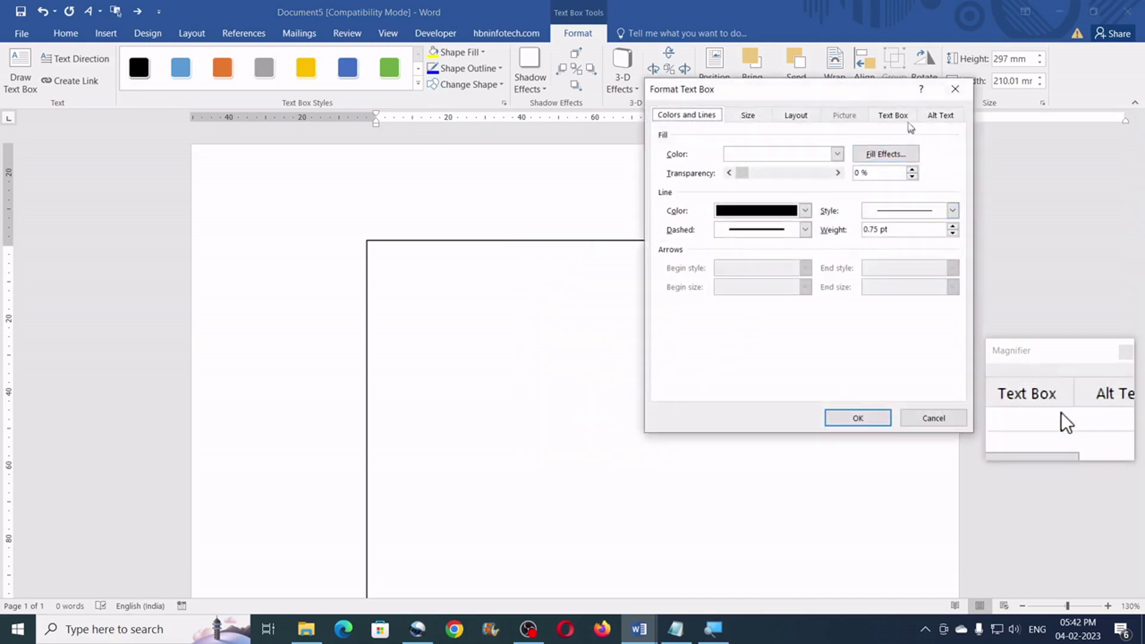
pyautogui.click(893, 115)
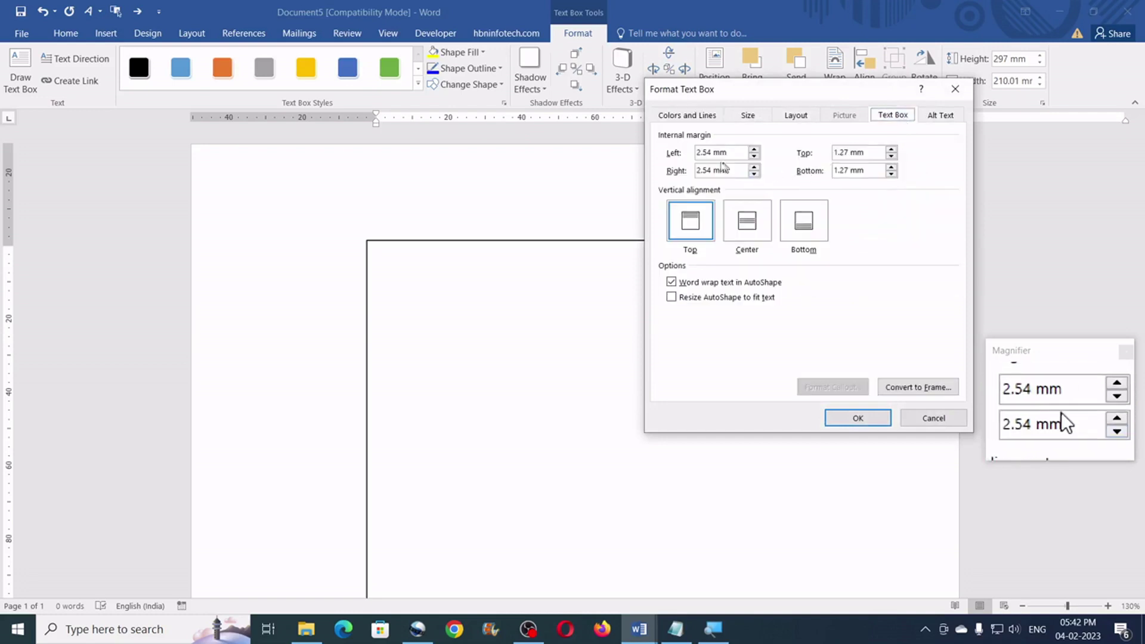
pyautogui.moveTo(734, 153); pyautogui.dragTo(697, 150)
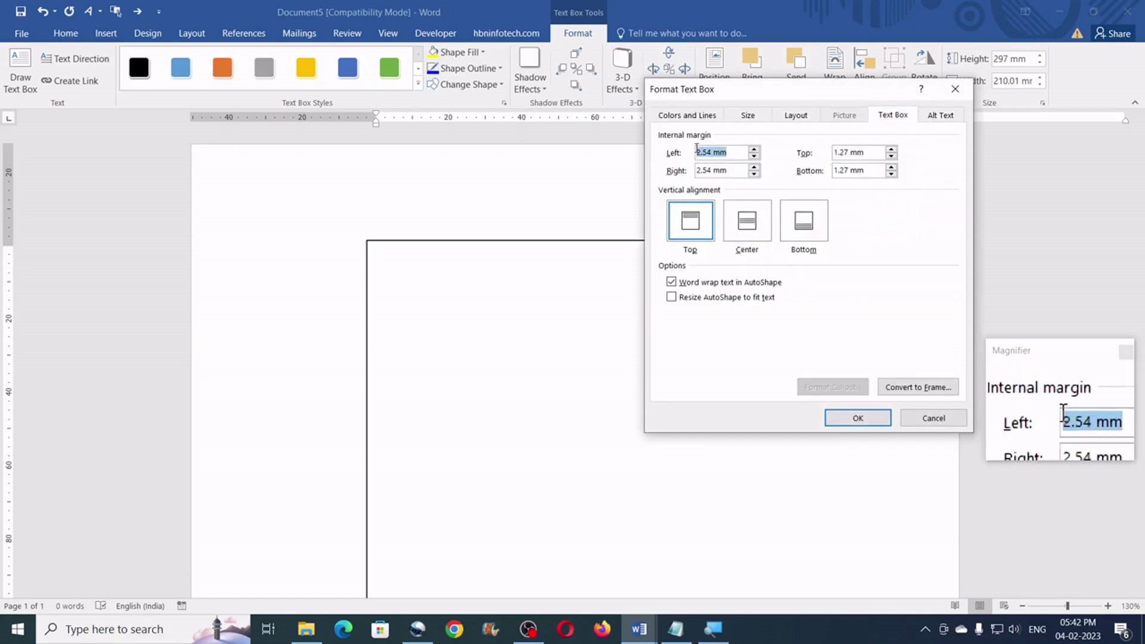
pyautogui.write('0')
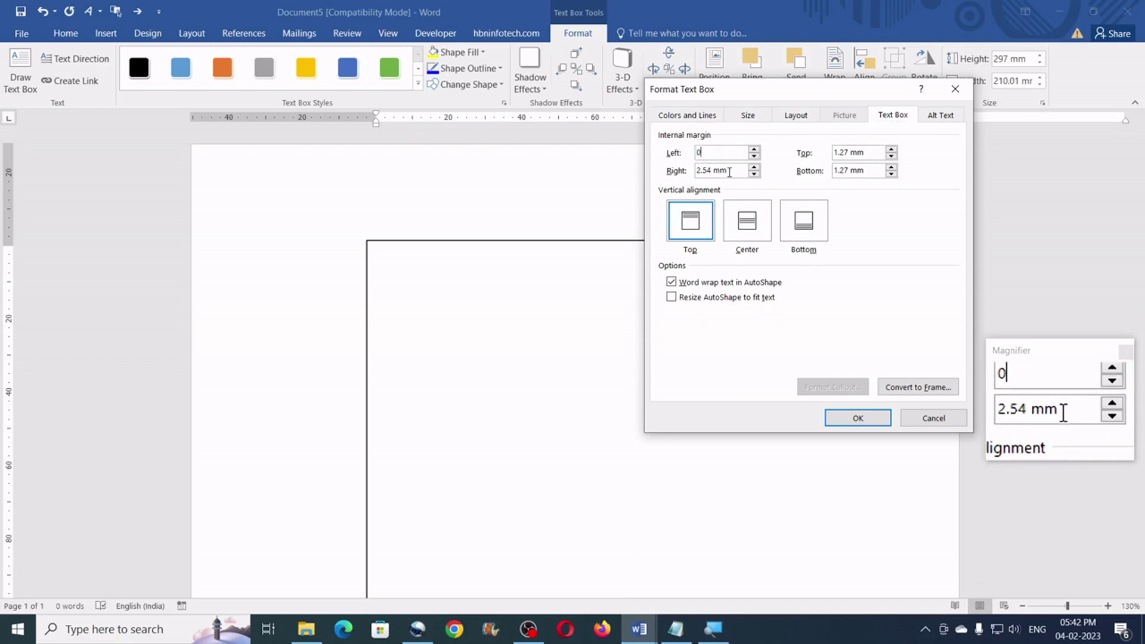
pyautogui.click(731, 171)
pyautogui.moveTo(732, 171); pyautogui.dragTo(695, 171)
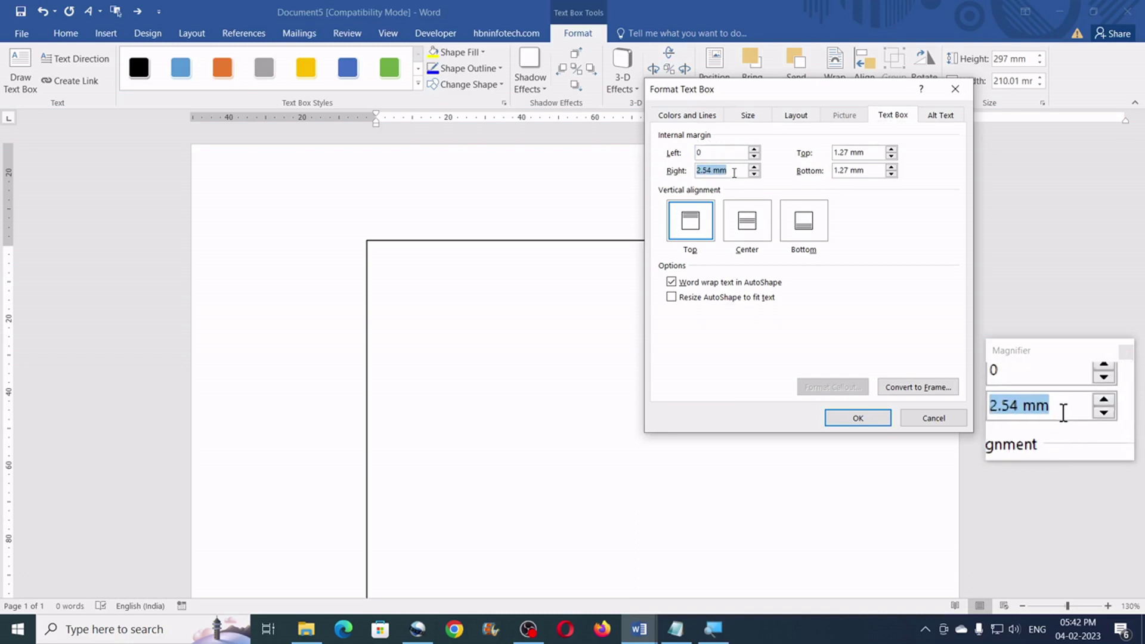
pyautogui.write('0')
pyautogui.moveTo(876, 153); pyautogui.dragTo(830, 169)
pyautogui.write('00')
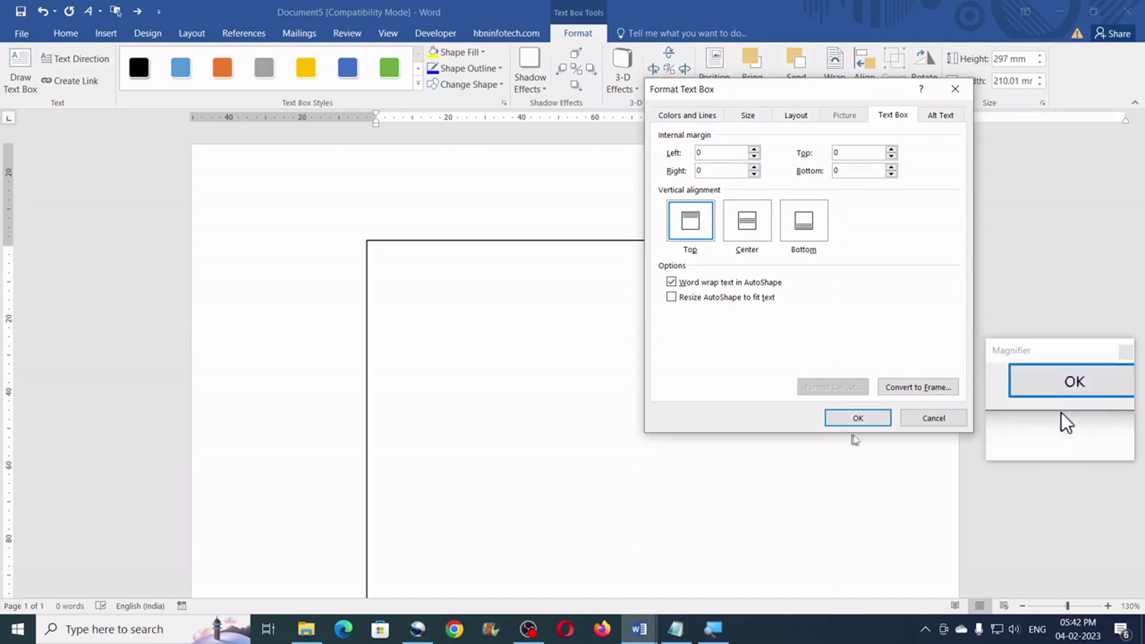
pyautogui.click(859, 420)
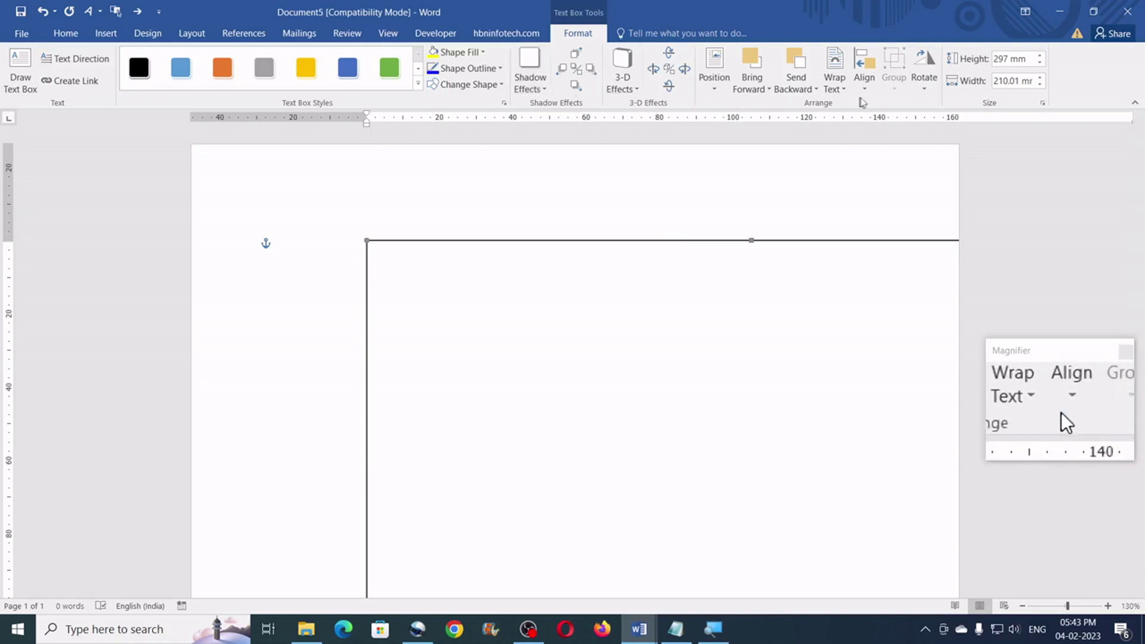
# Step: Align the text box to the page, then Align Center and Align Middle
pyautogui.click(865, 89)
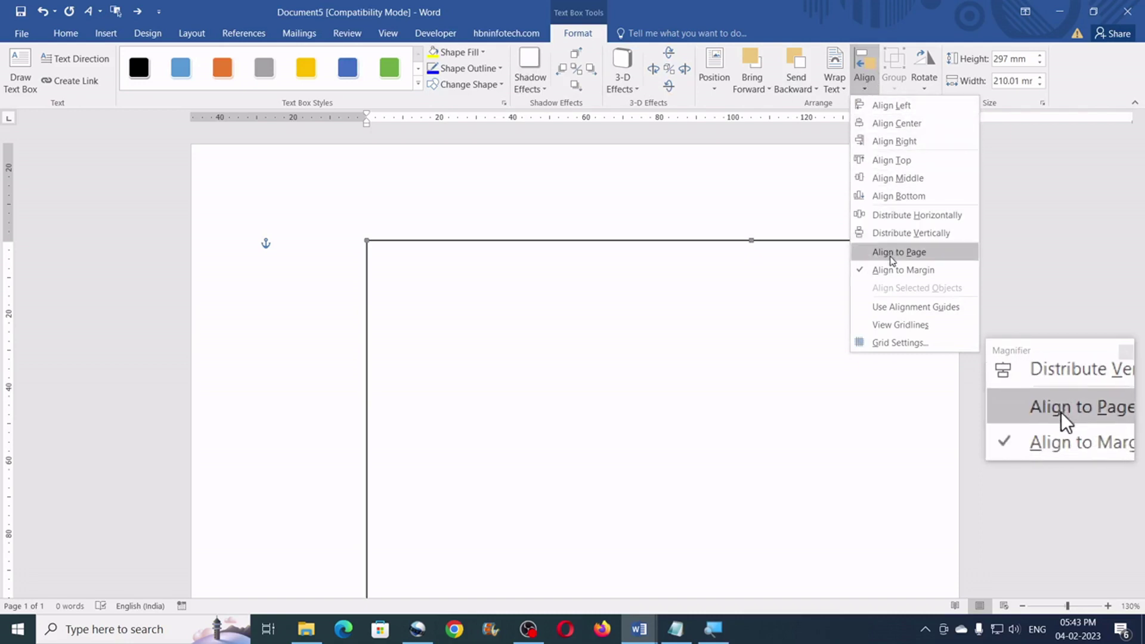
pyautogui.click(901, 253)
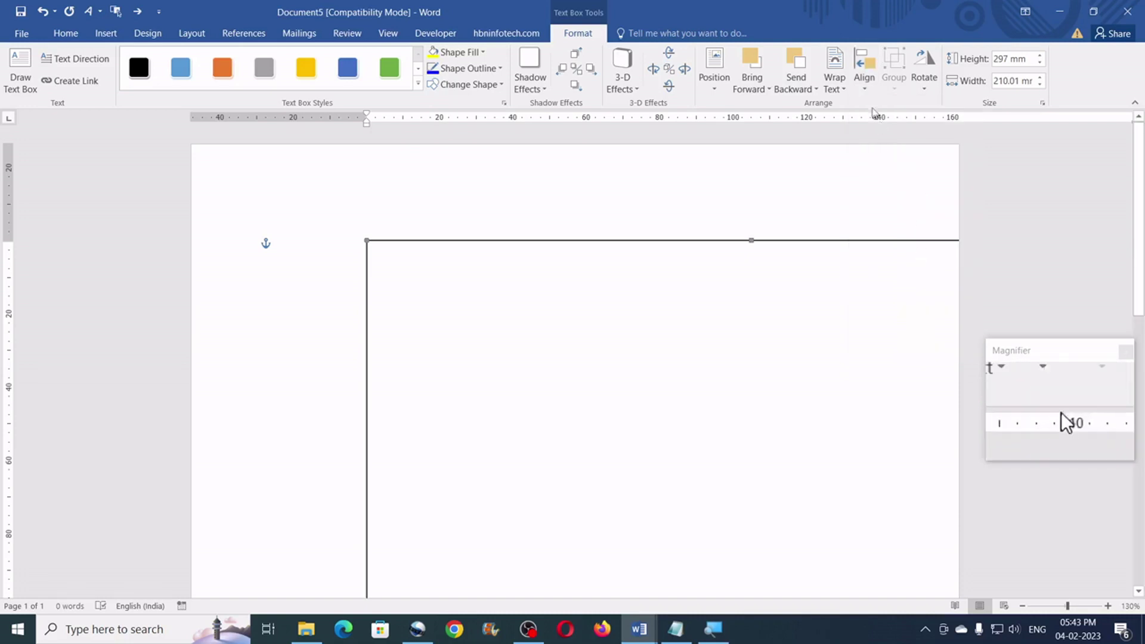
pyautogui.click(868, 93)
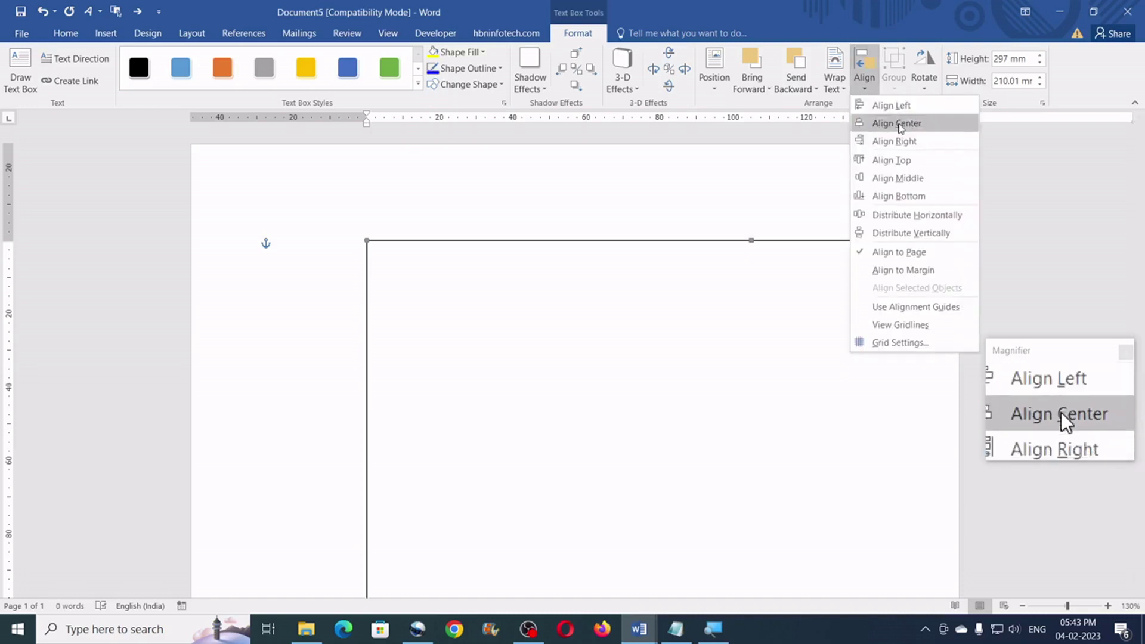
pyautogui.click(898, 124)
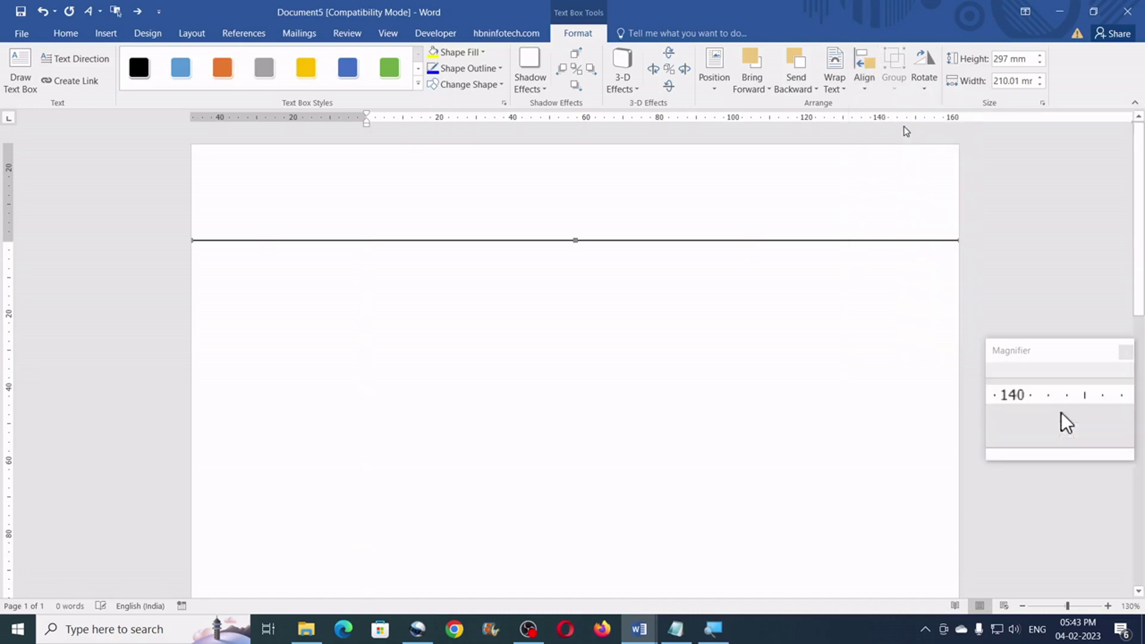
pyautogui.click(865, 84)
pyautogui.click(905, 178)
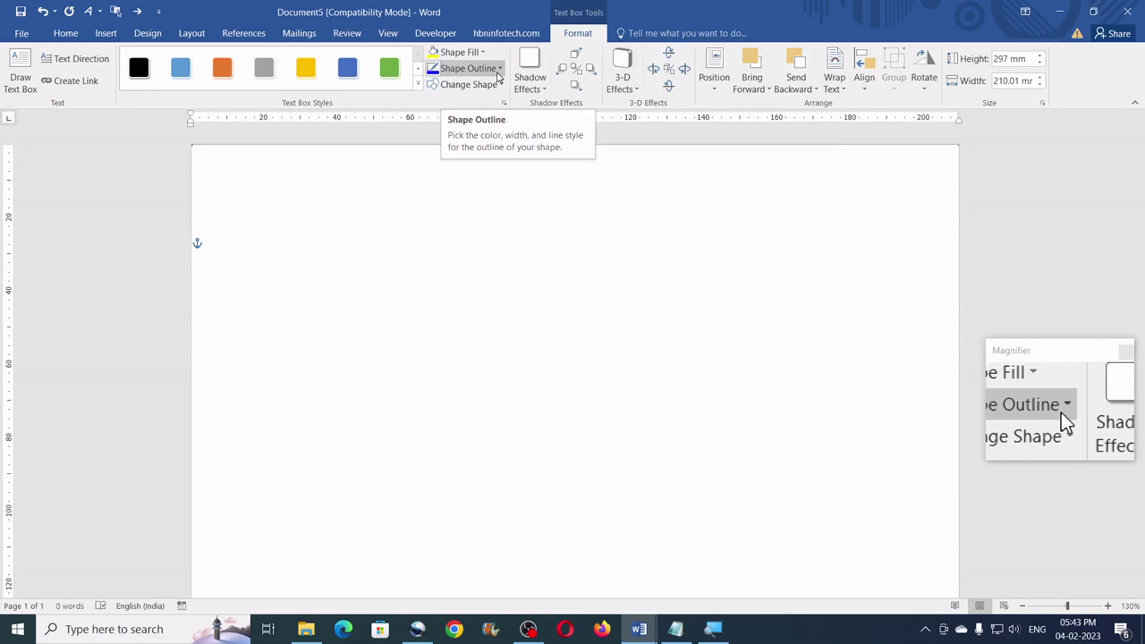
# Step: Set the text box's Shape Outline to No Outline
pyautogui.click(468, 70)
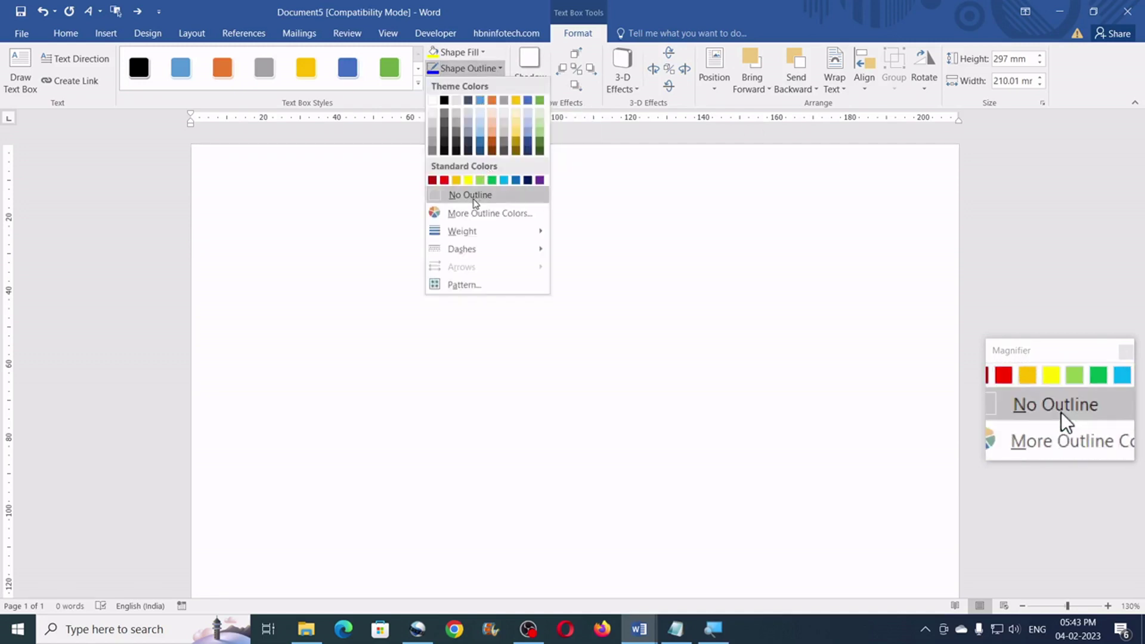
pyautogui.click(473, 202)
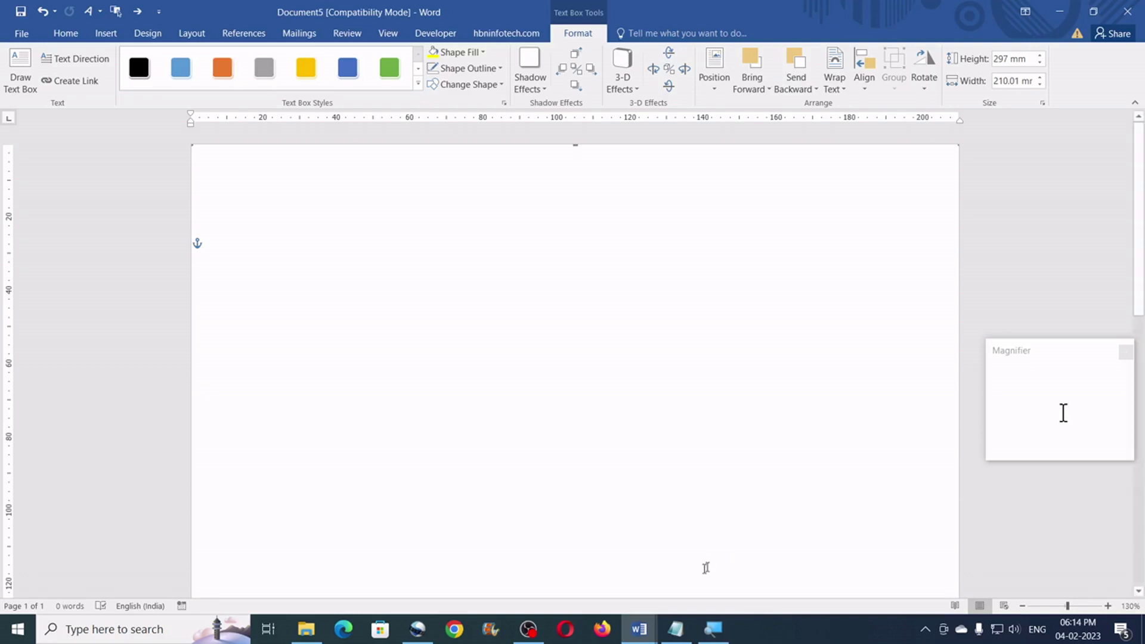
# Step: Switch to the Double Line paper reference and review its 28 mm, 31 mm, 5/8 mm dimensions
pyautogui.moveTo(639, 629)
pyautogui.click(603, 599)
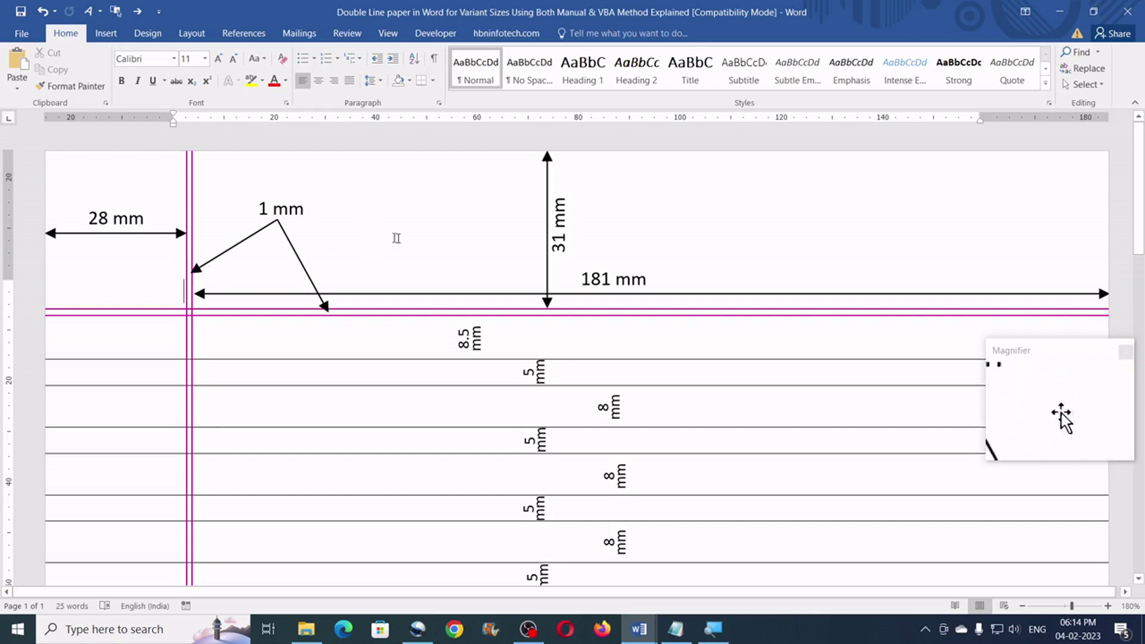
pyautogui.scroll(-10, 267, 245)
pyautogui.scroll(5, 233, 281)
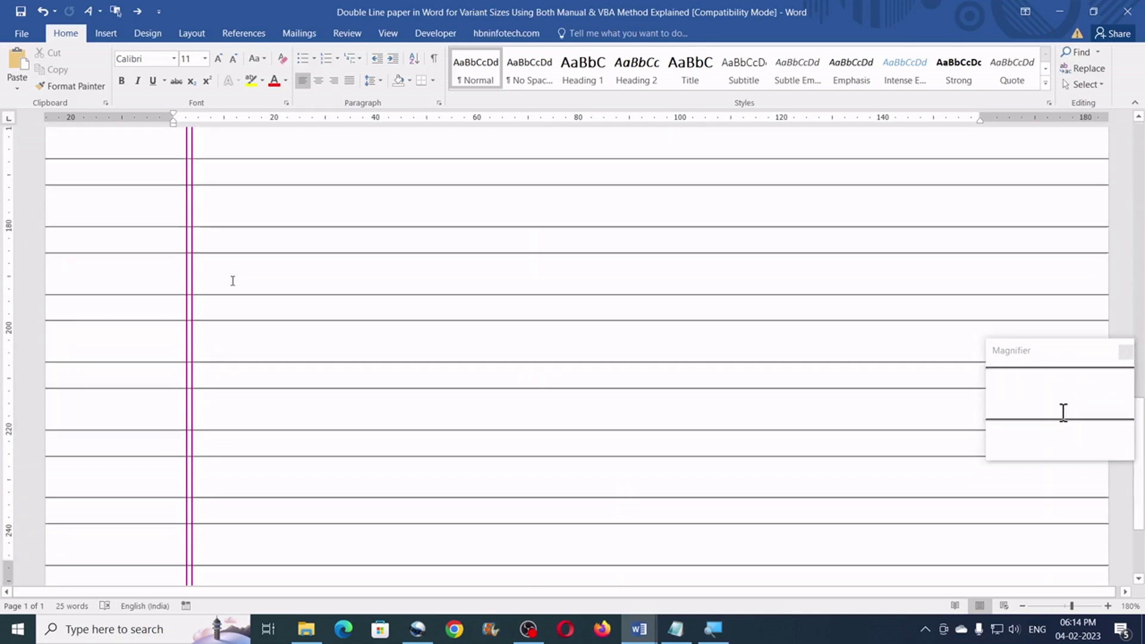
pyautogui.scroll(6, 233, 281)
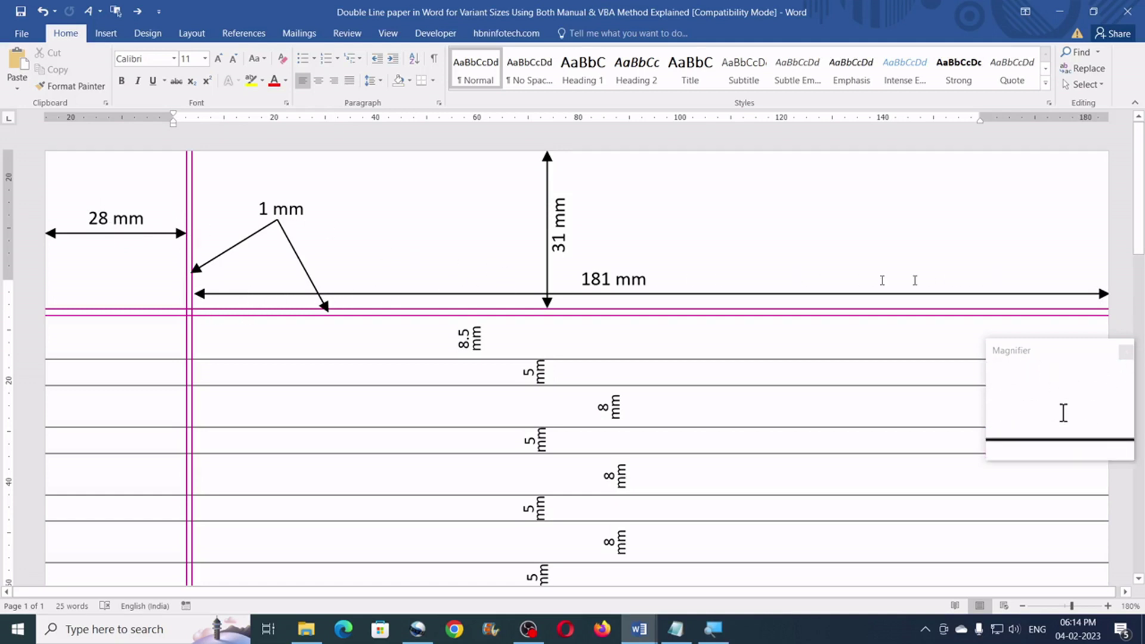
pyautogui.scroll(-2, 597, 327)
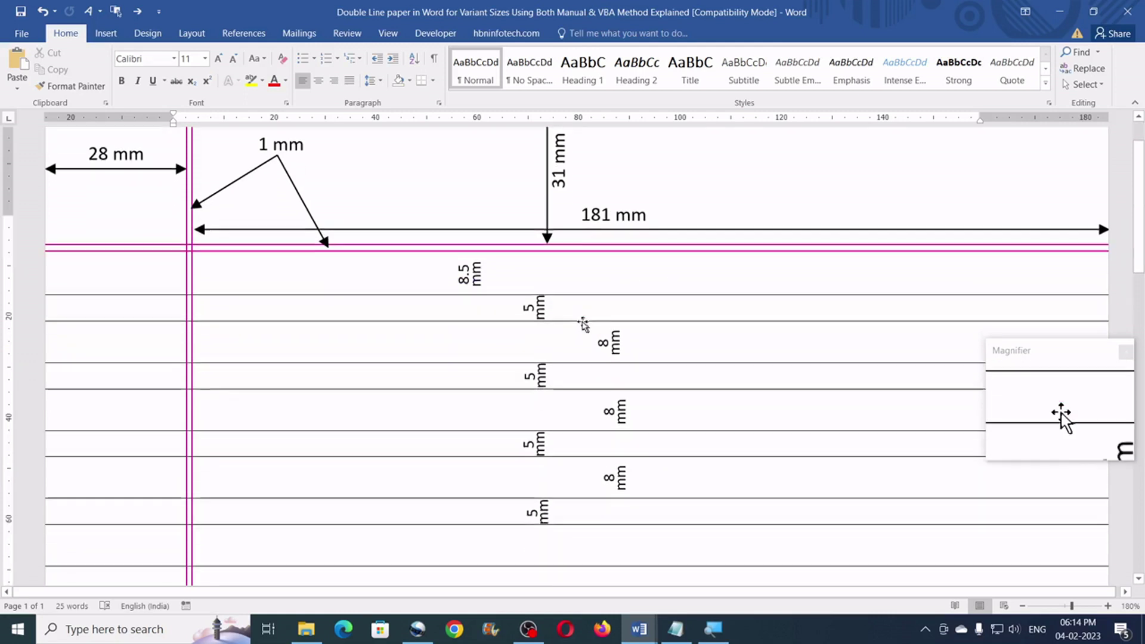
pyautogui.scroll(2, 576, 310)
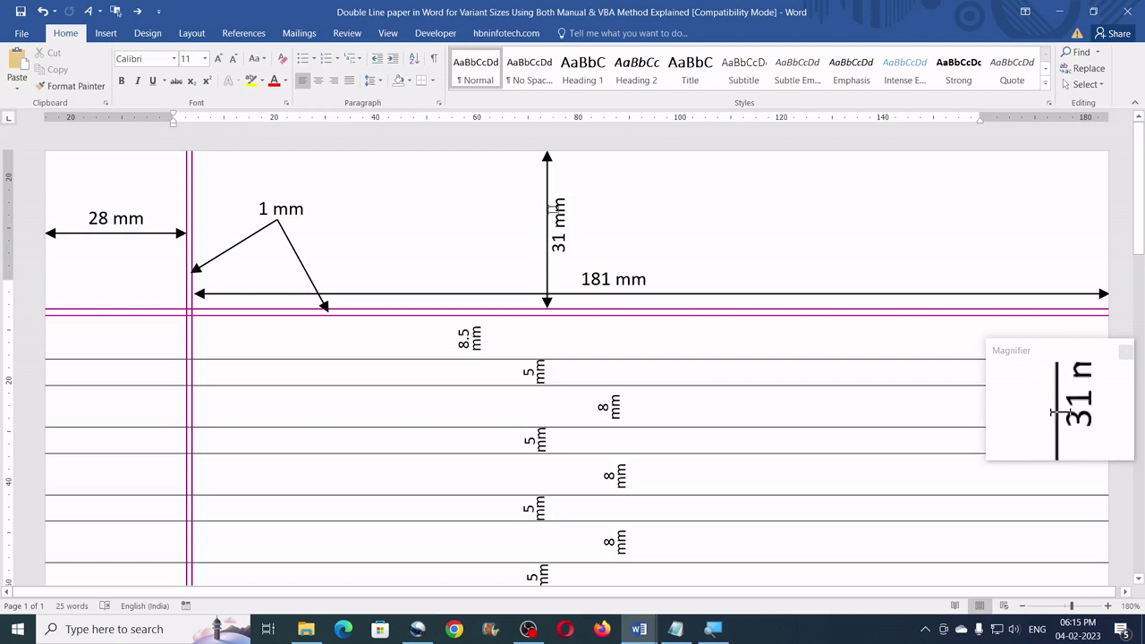
pyautogui.scroll(-2, 513, 329)
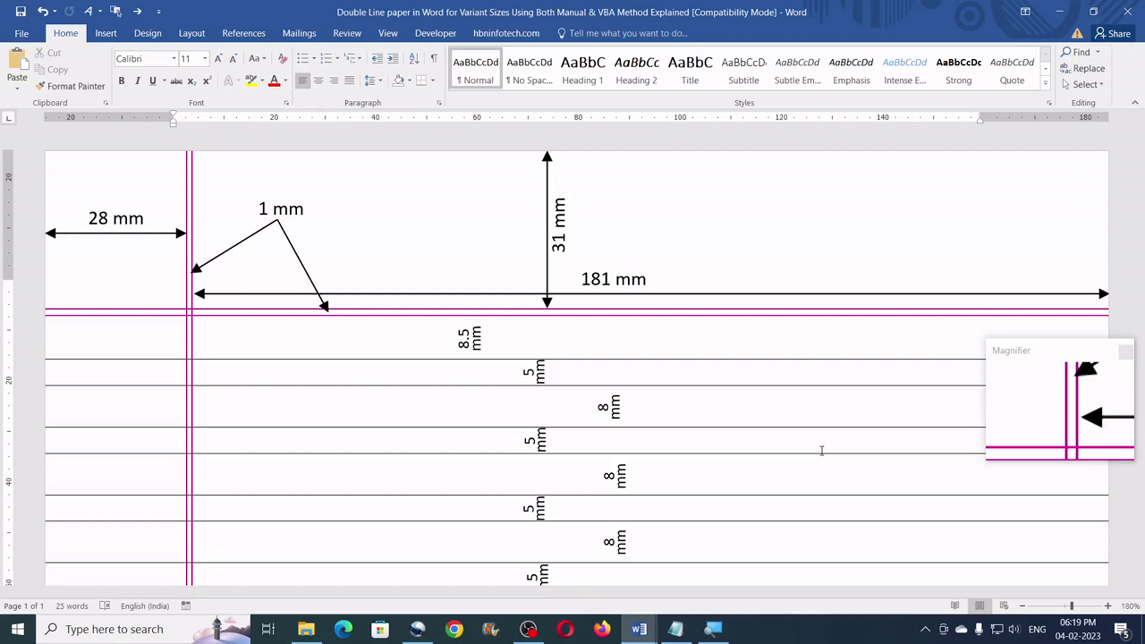
# Step: Return to Document5 and insert a table with 3 columns and 40 rows
pyautogui.moveTo(650, 631)
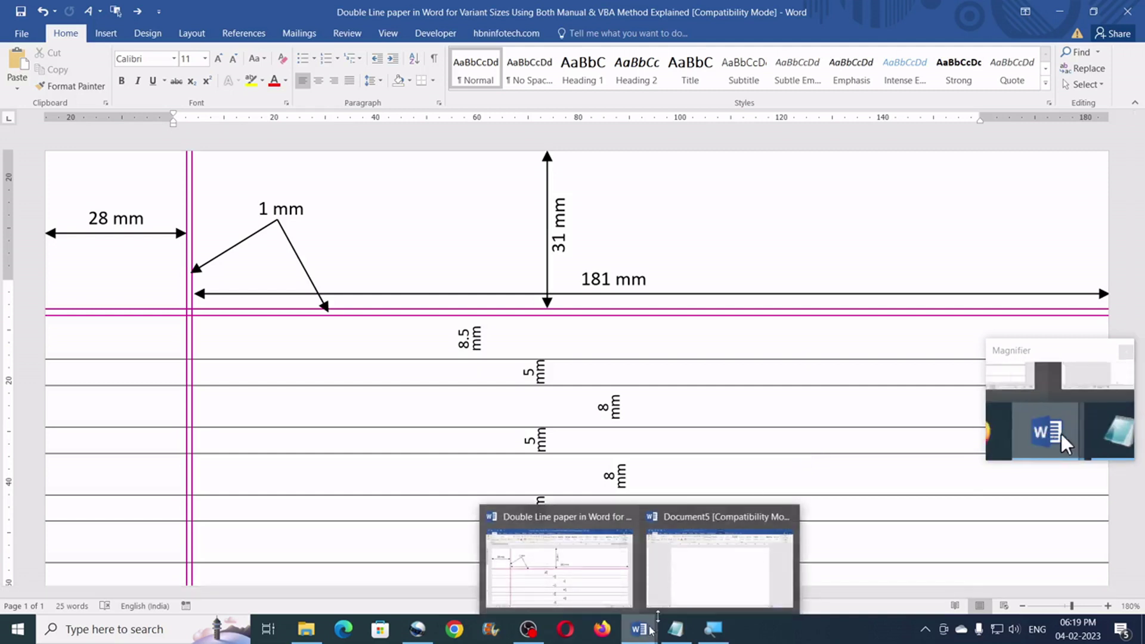
pyautogui.click(703, 528)
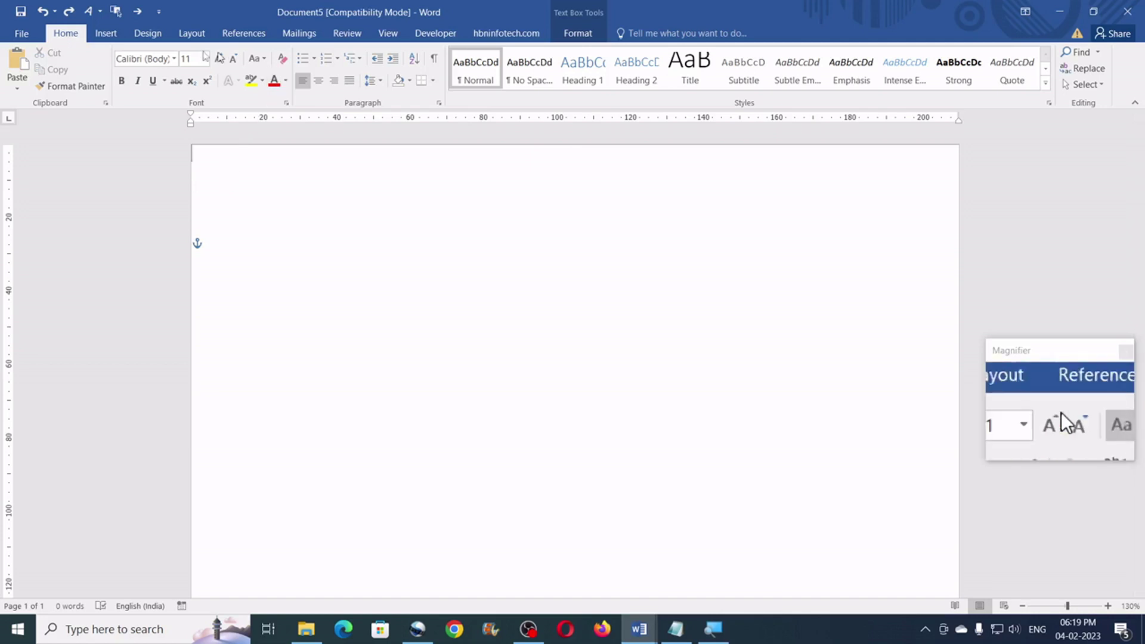
pyautogui.click(107, 35)
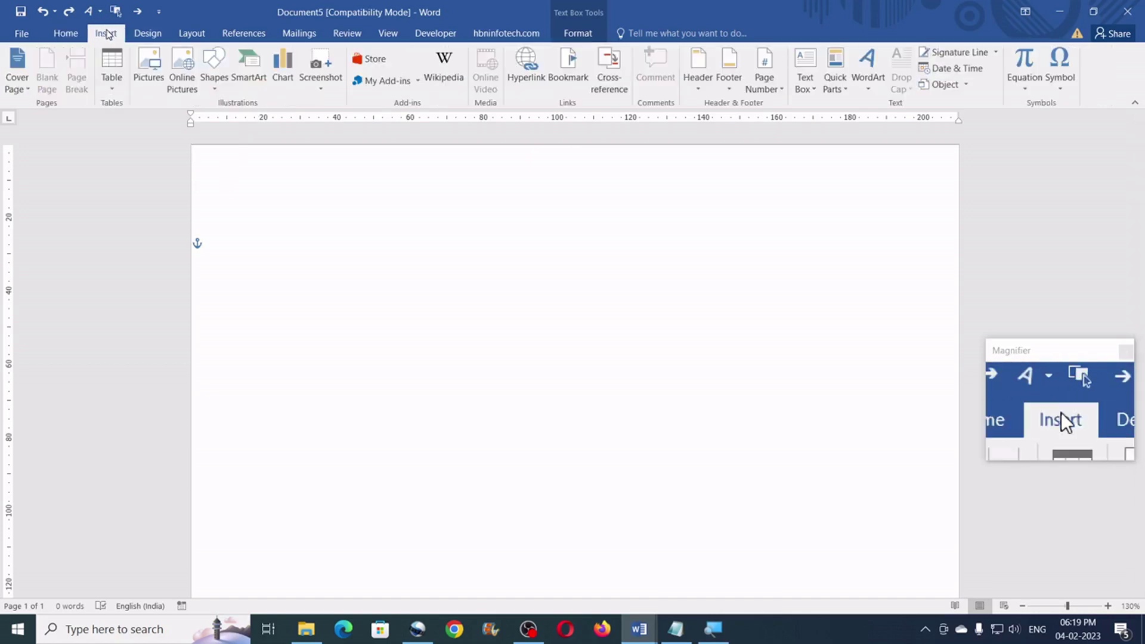
pyautogui.click(114, 89)
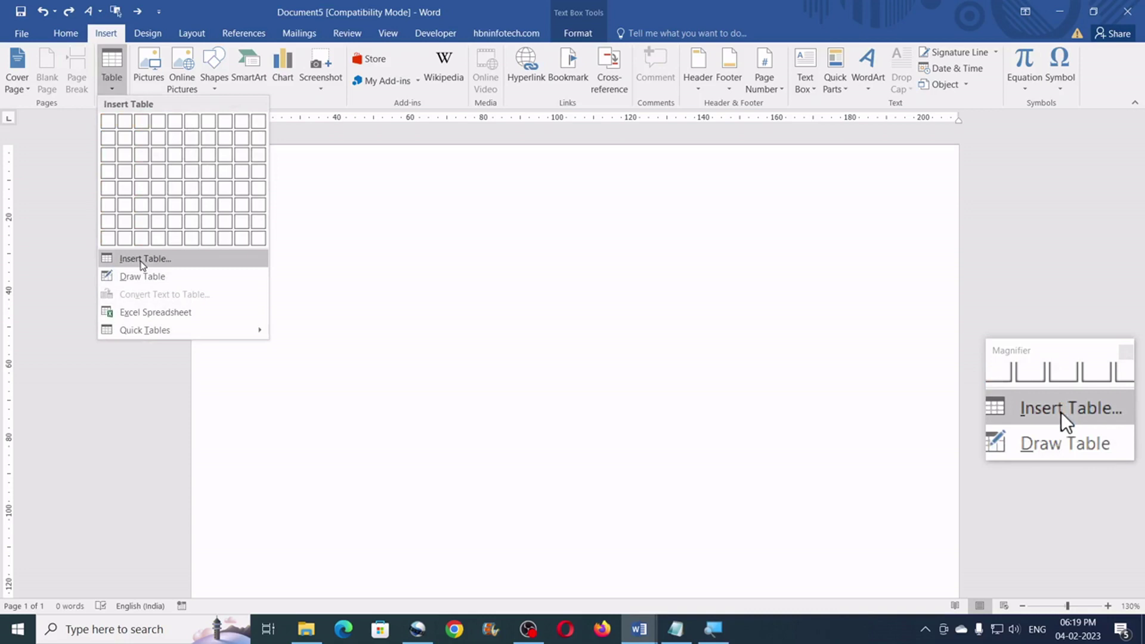
pyautogui.click(142, 260)
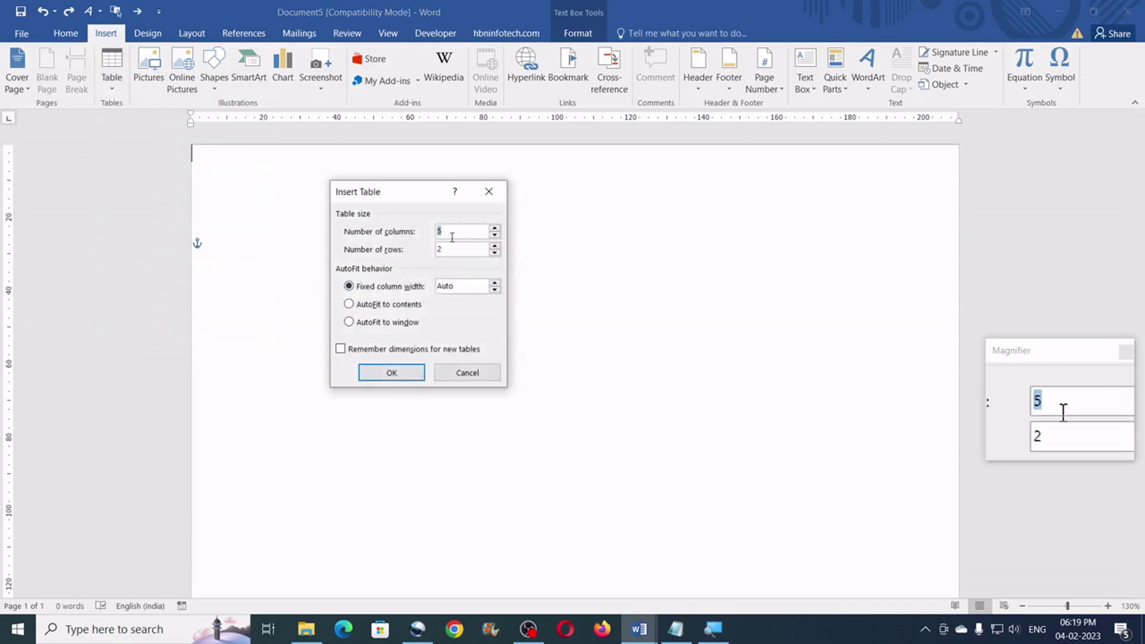
pyautogui.write('3')
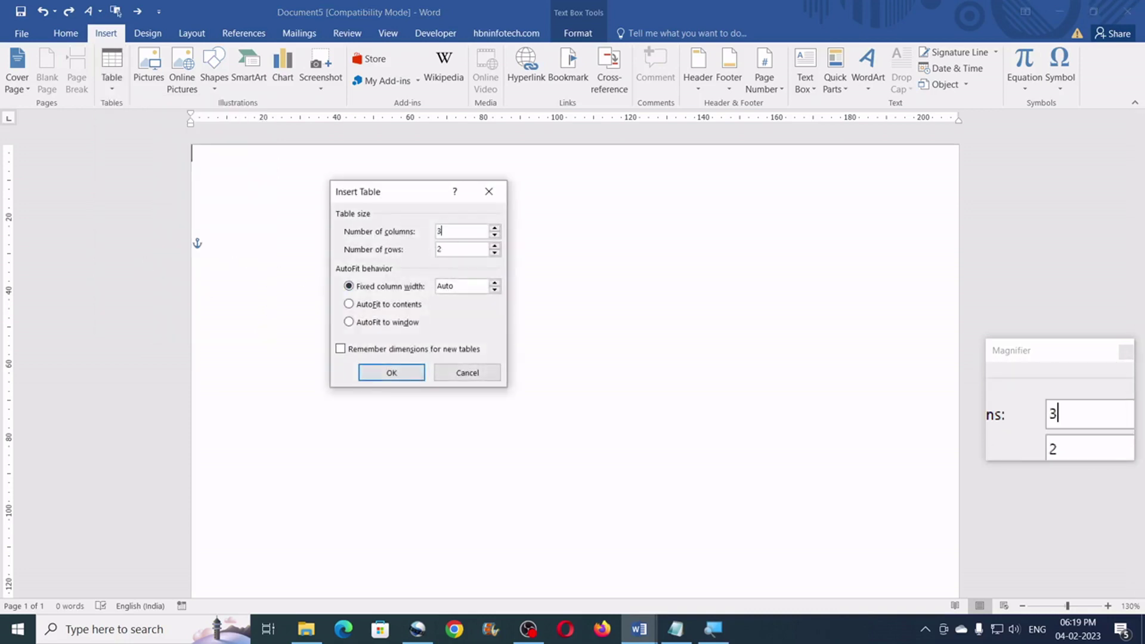
pyautogui.doubleClick(435, 252)
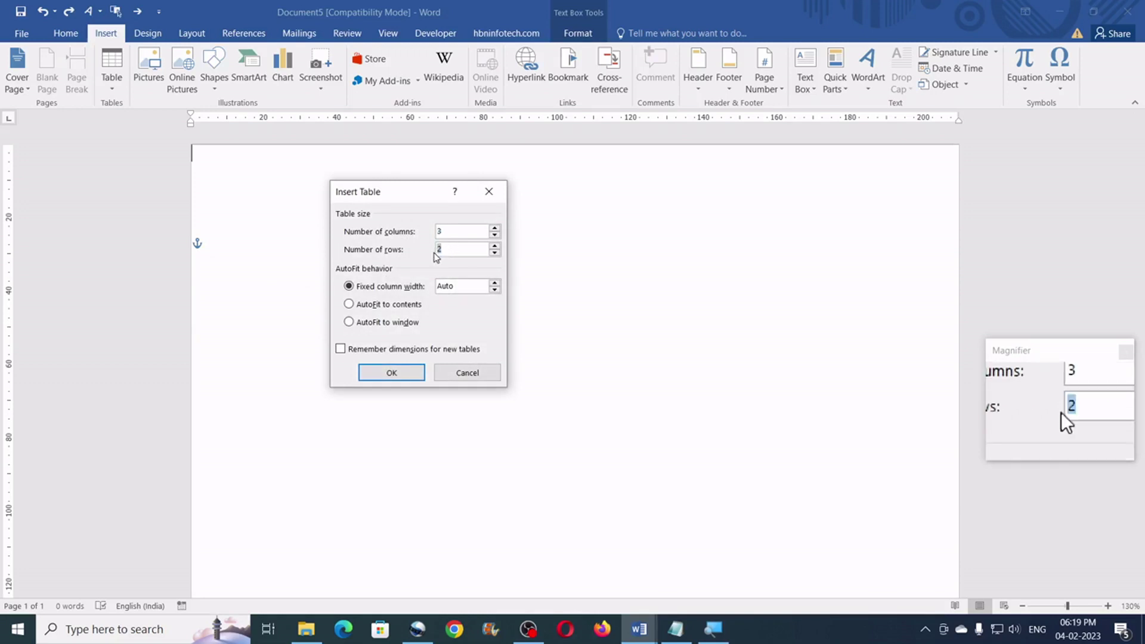
pyautogui.write('40')
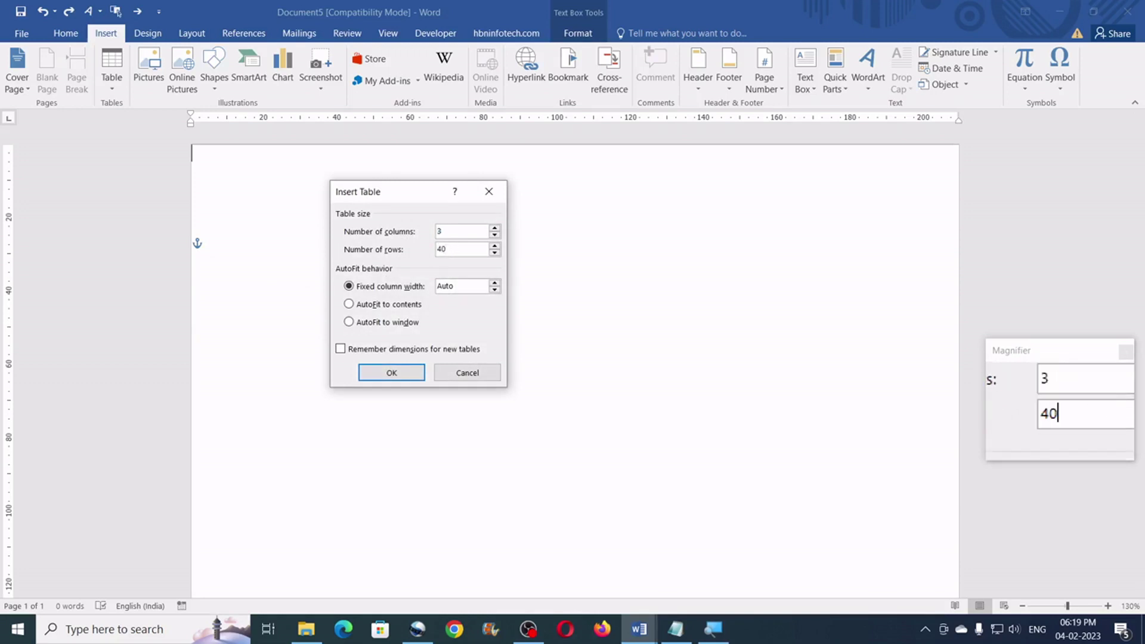
pyautogui.click(410, 373)
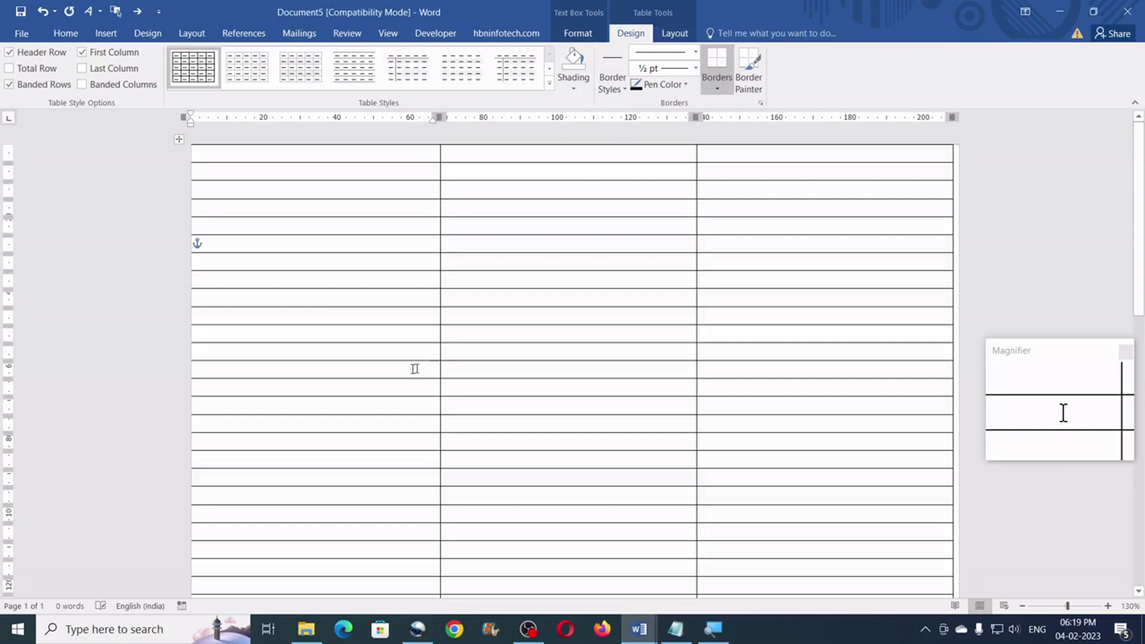
# Step: Set the table's default top, bottom, left and right cell margins to 0
pyautogui.scroll(-10, 550, 356)
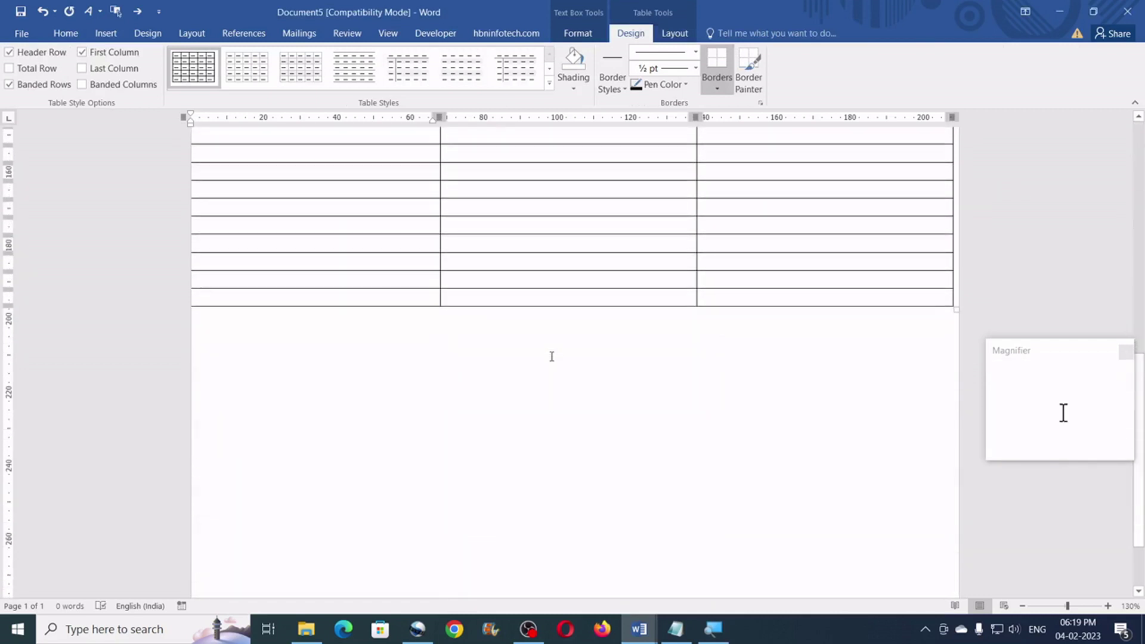
pyautogui.scroll(10, 550, 356)
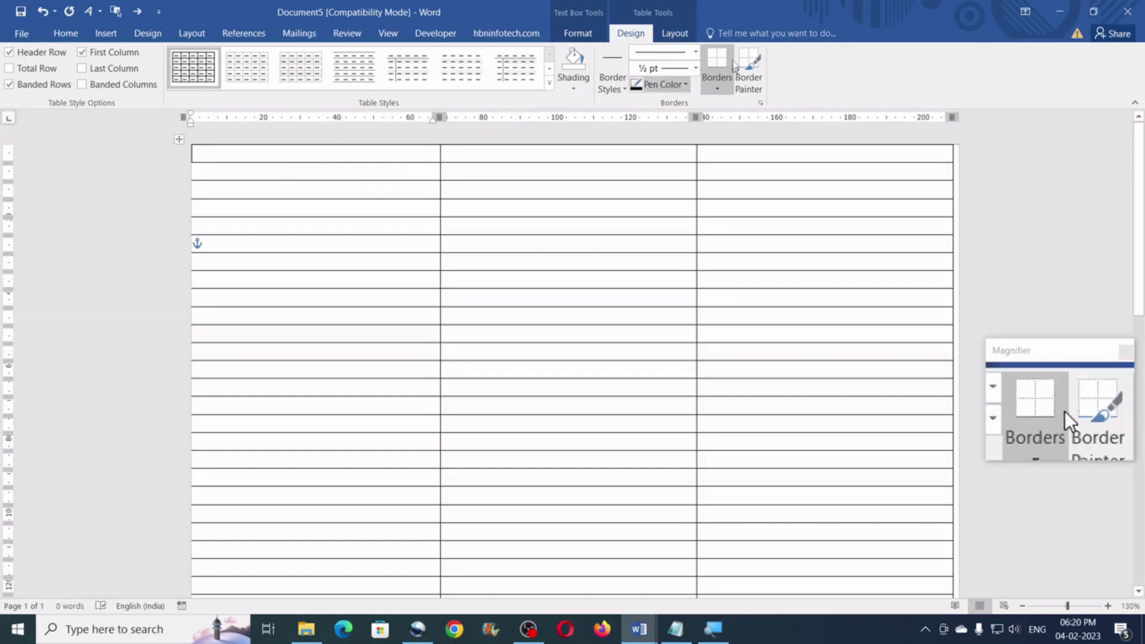
pyautogui.click(684, 37)
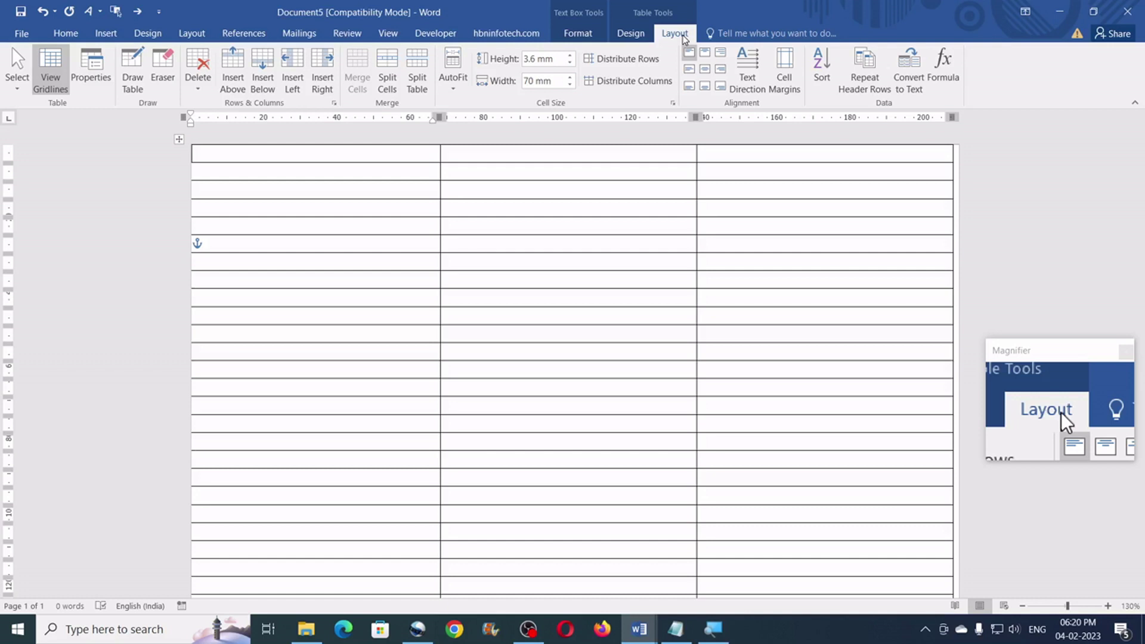
pyautogui.click(791, 80)
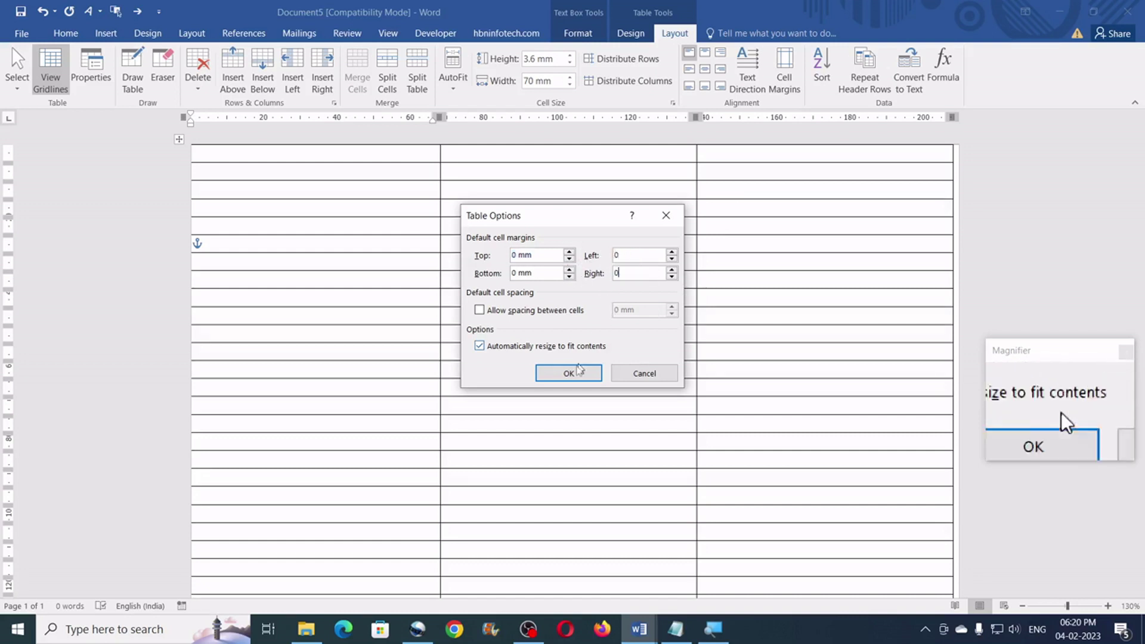
pyautogui.click(582, 380)
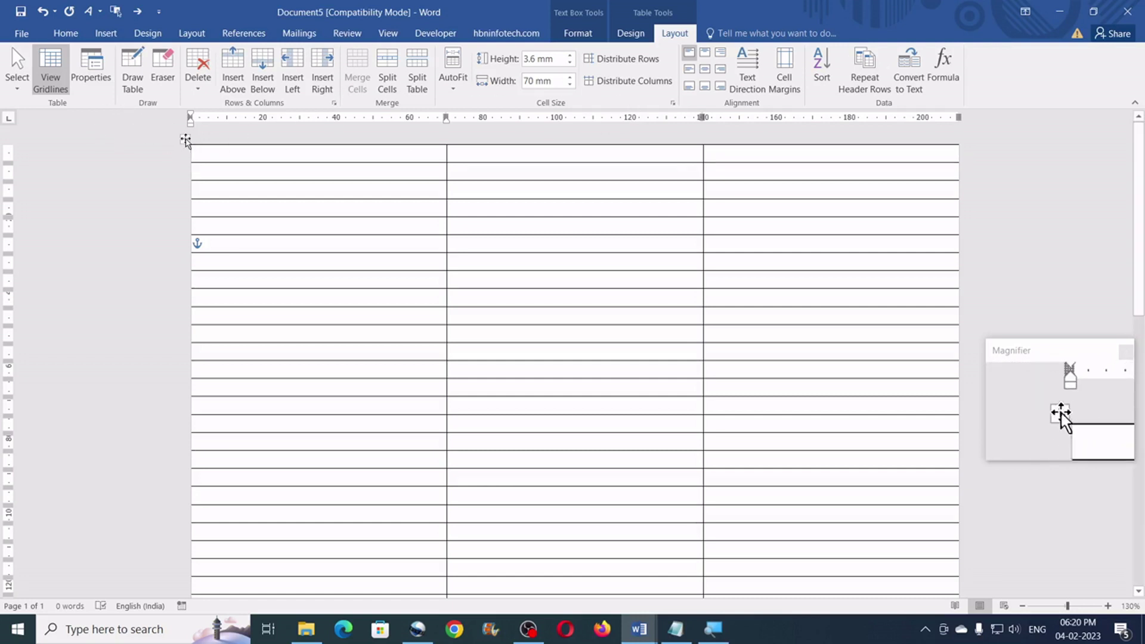
# Step: Select the entire 3-column, 40-row table and apply Outside Borders to it
pyautogui.click(185, 141)
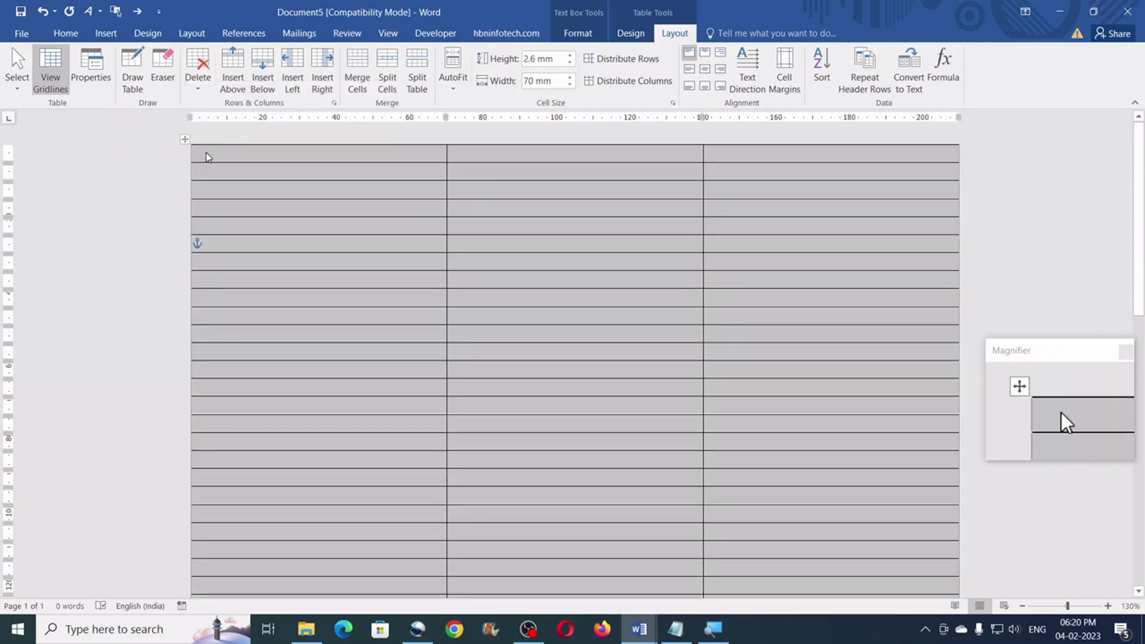
pyautogui.click(207, 153)
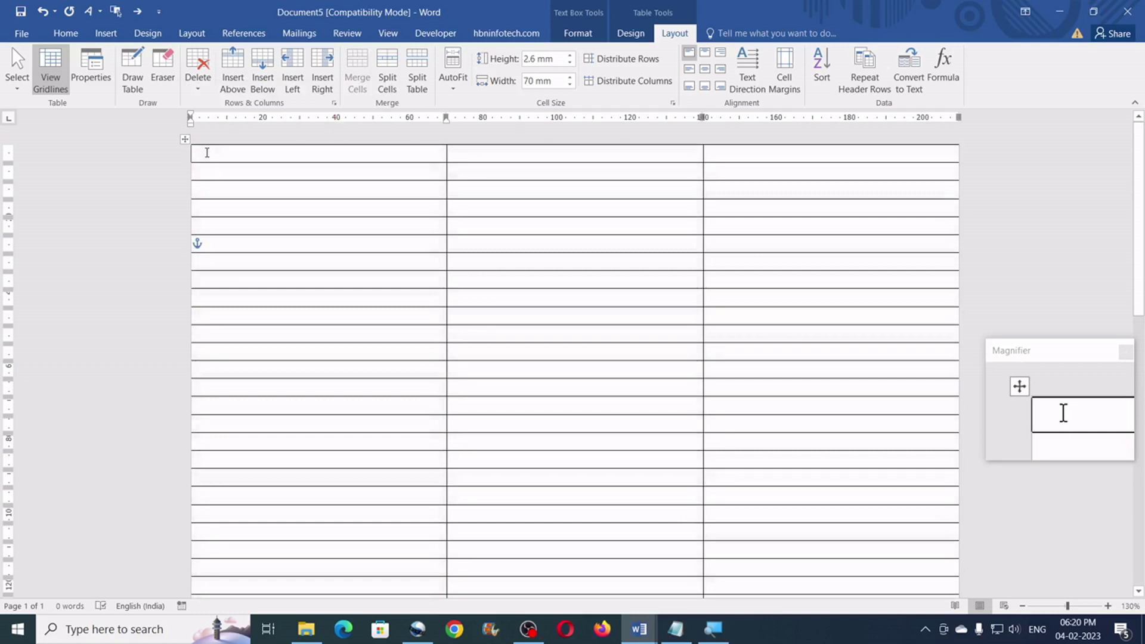
pyautogui.click(19, 91)
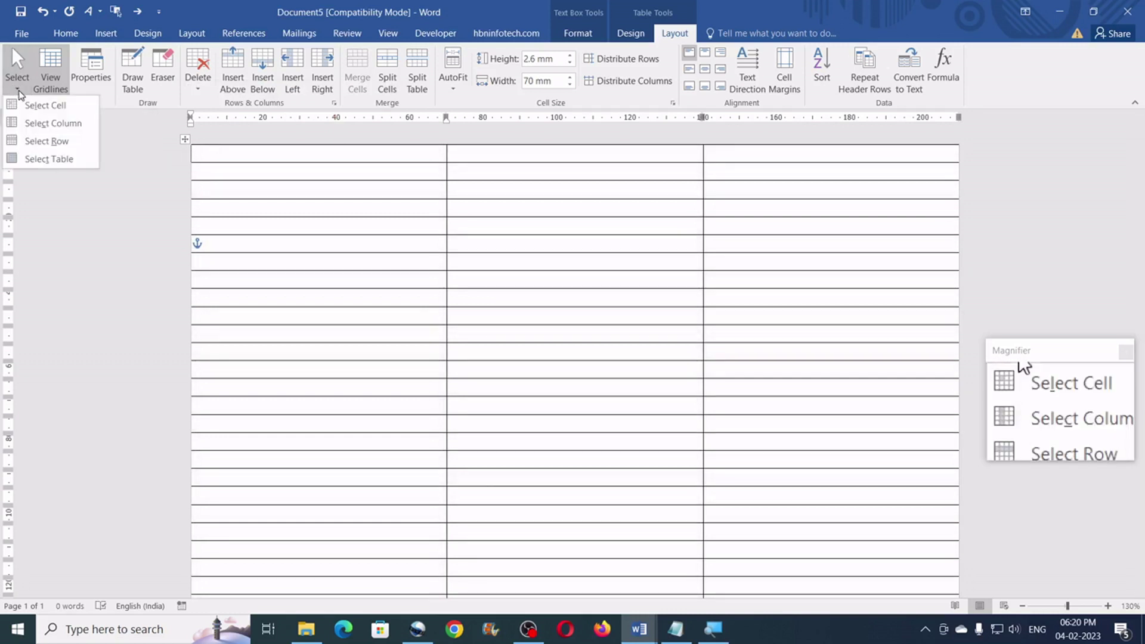
pyautogui.click(47, 160)
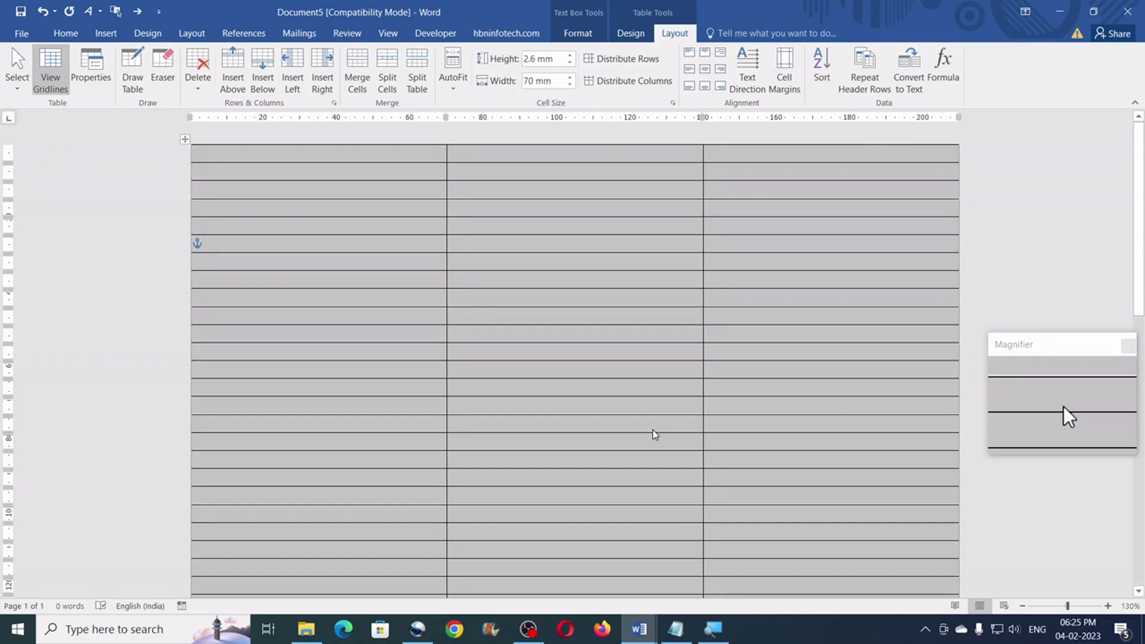
pyautogui.click(631, 36)
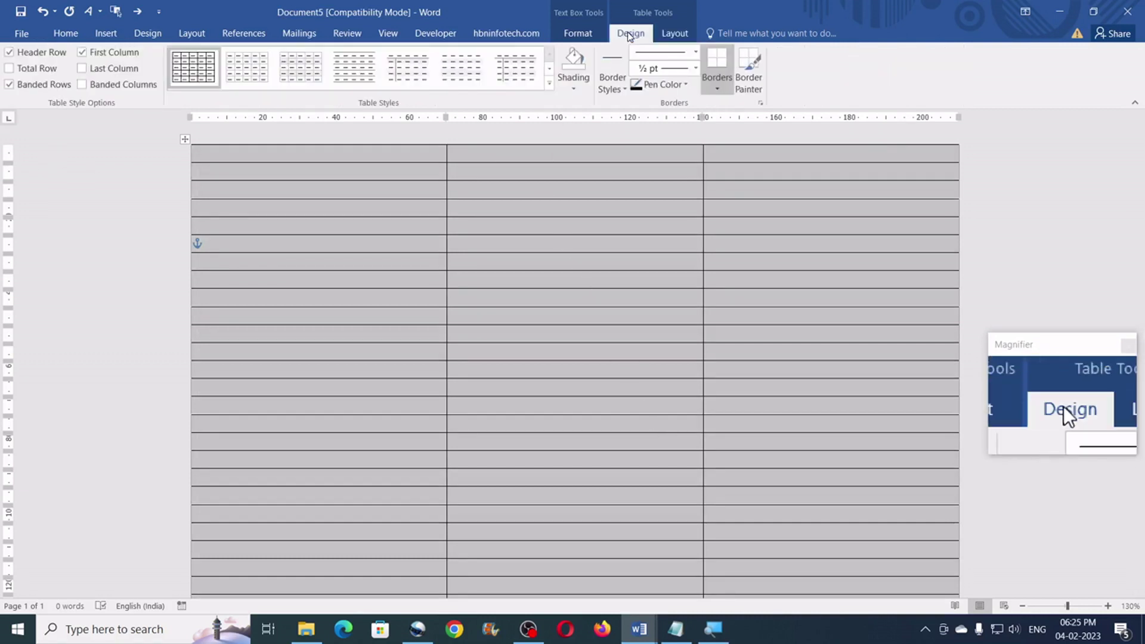
pyautogui.click(717, 88)
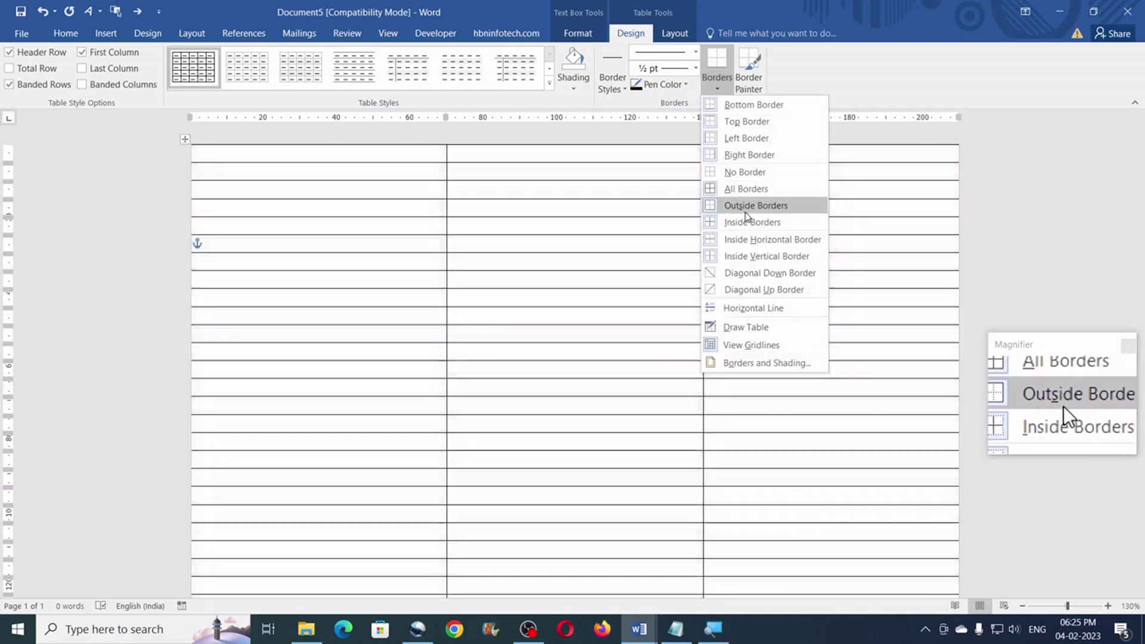
pyautogui.click(745, 205)
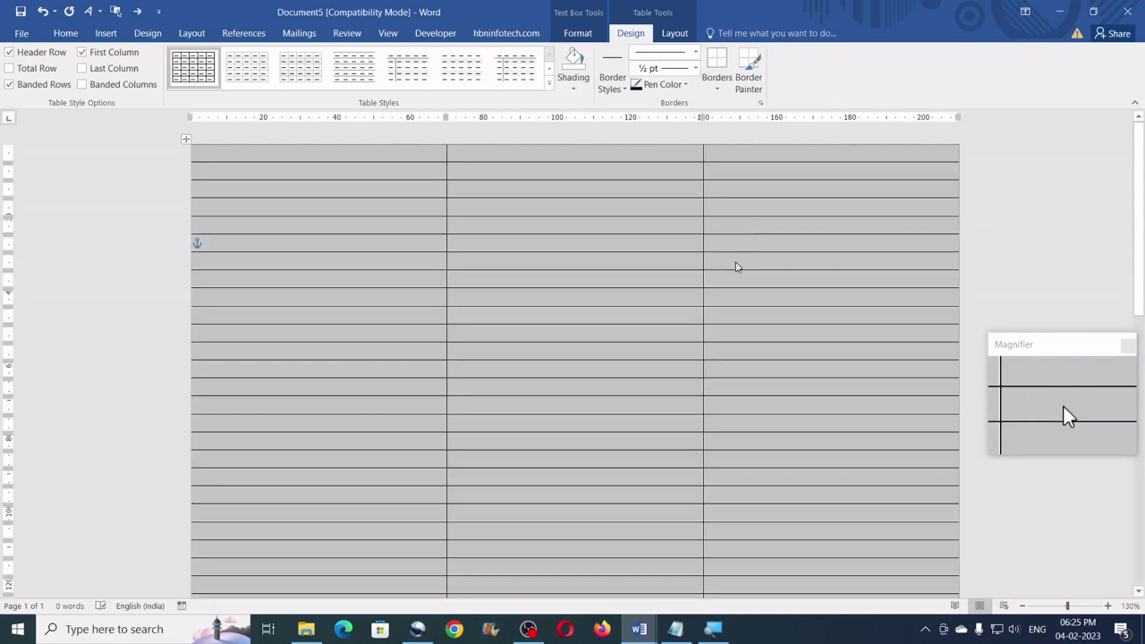
pyautogui.scroll(-10, 738, 266)
pyautogui.scroll(-3, 736, 262)
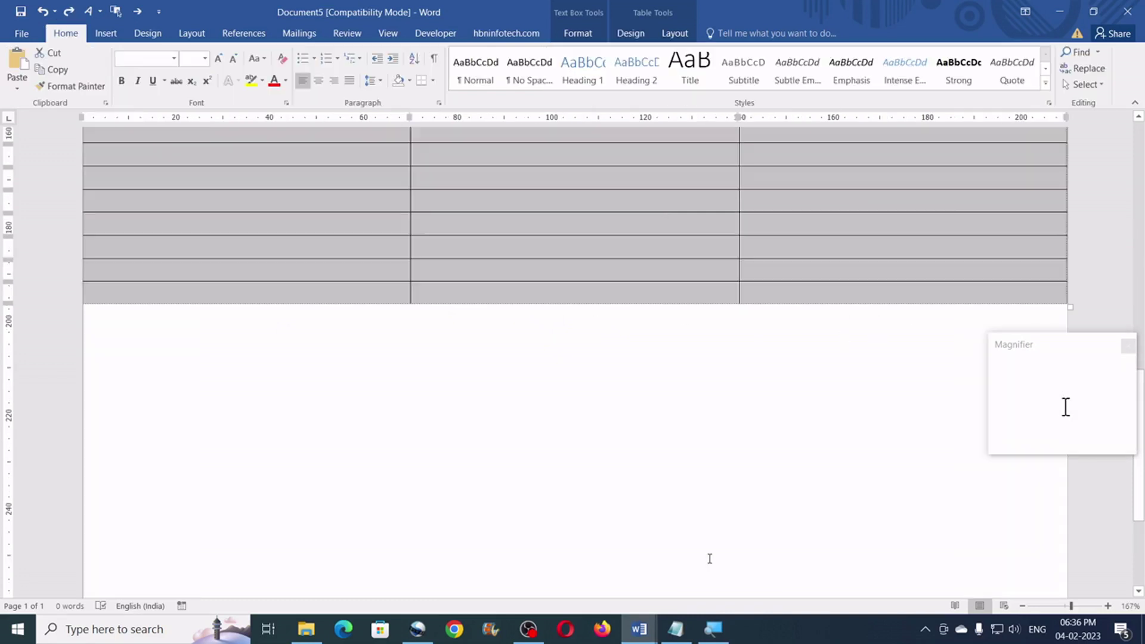
# Step: Paste extra rows so the table fills the page, then view the reference layout's measurements
pyautogui.hotkey('ctrl', 'v')
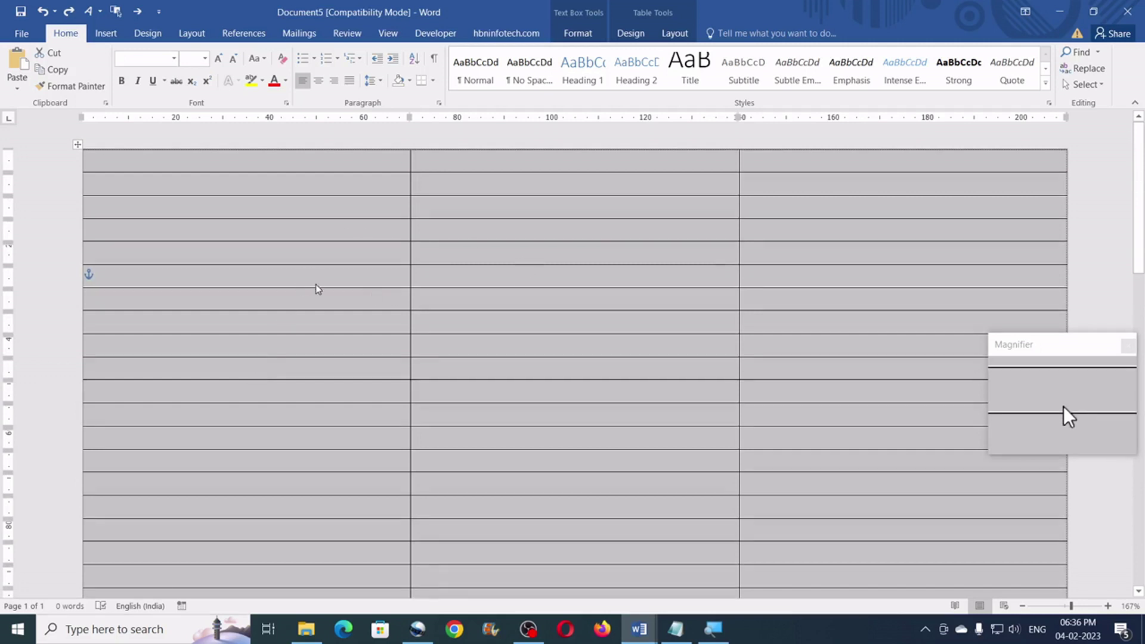
pyautogui.moveTo(644, 629)
pyautogui.click(561, 560)
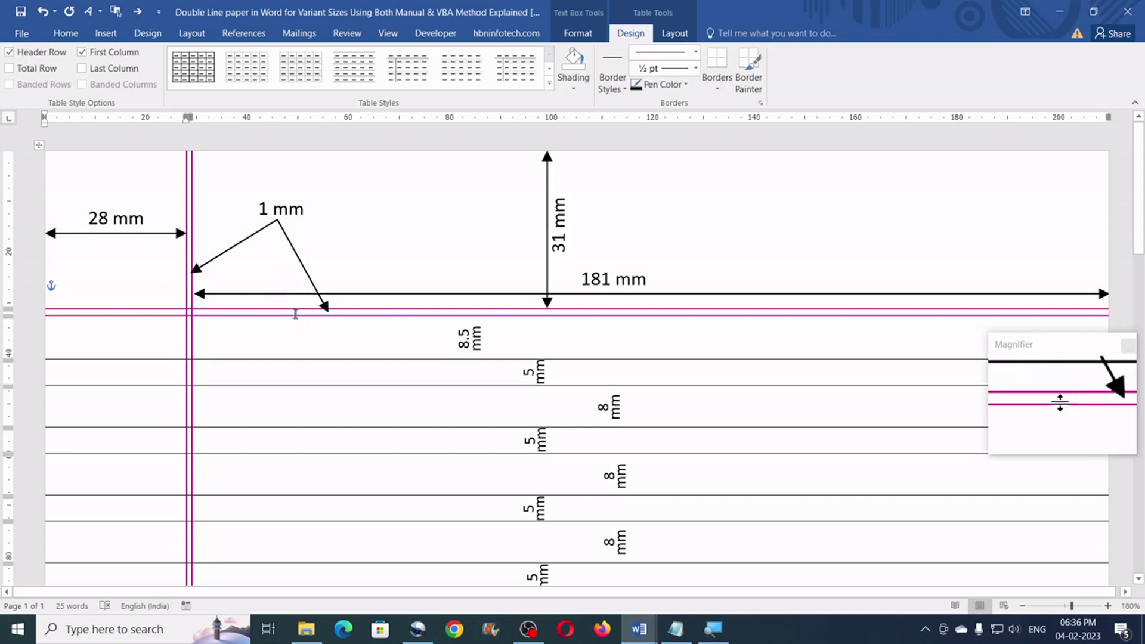
# Step: Switch back to Document5 and select the whole table
pyautogui.moveTo(667, 626)
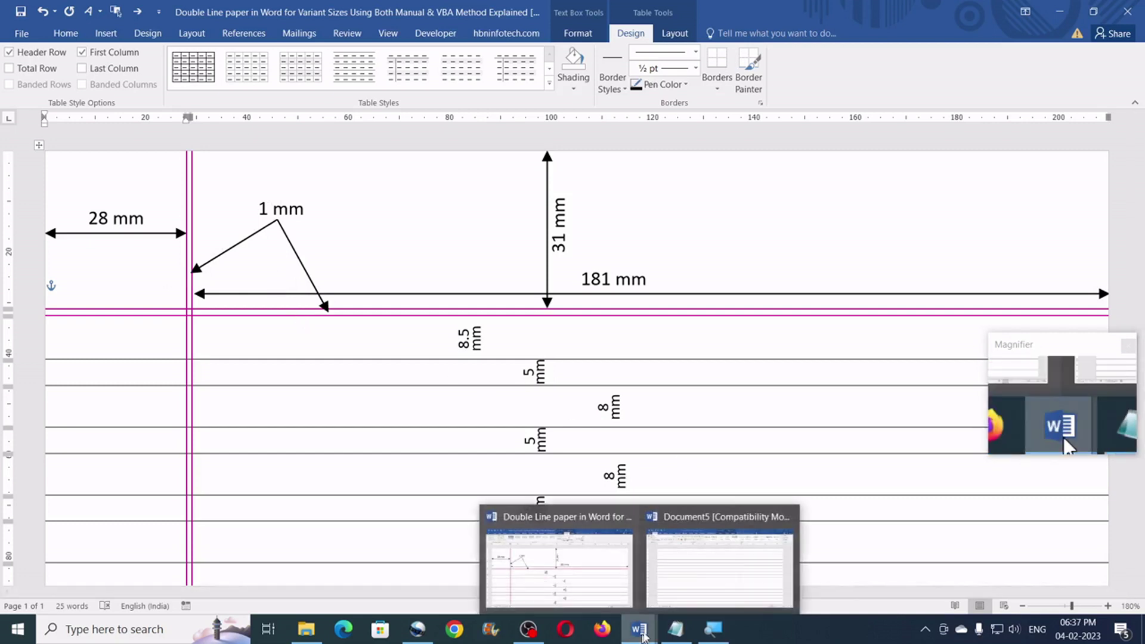
pyautogui.click(705, 567)
pyautogui.hotkey('ctrl', 'a')
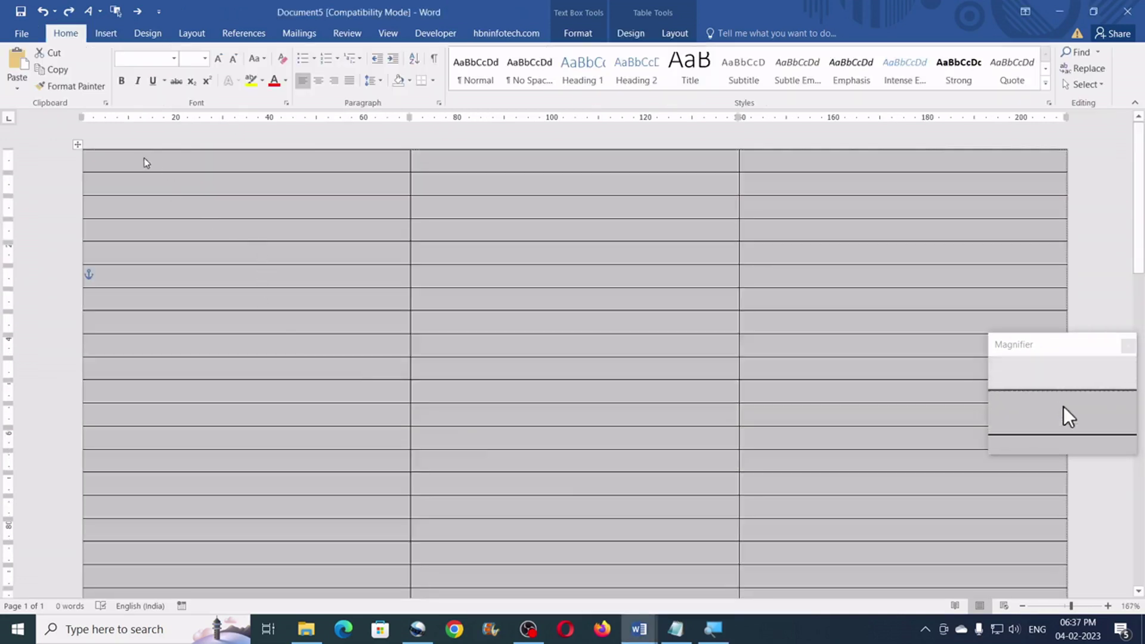
# Step: Set the first row height to 31 mm and the first column width to 28 mm
pyautogui.click(120, 172)
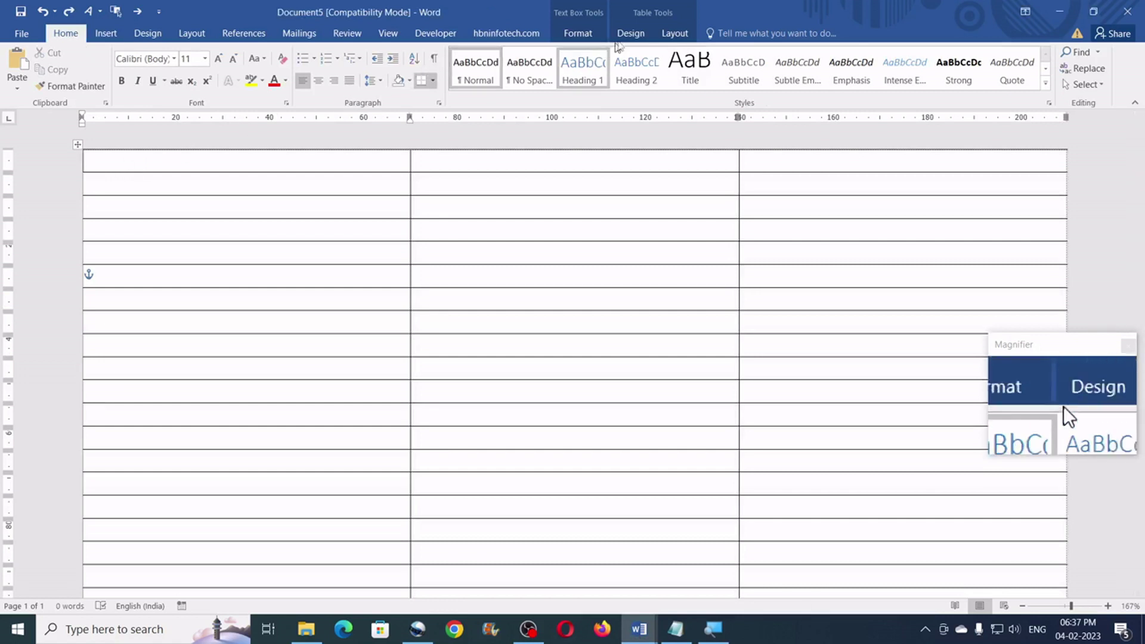
pyautogui.click(675, 35)
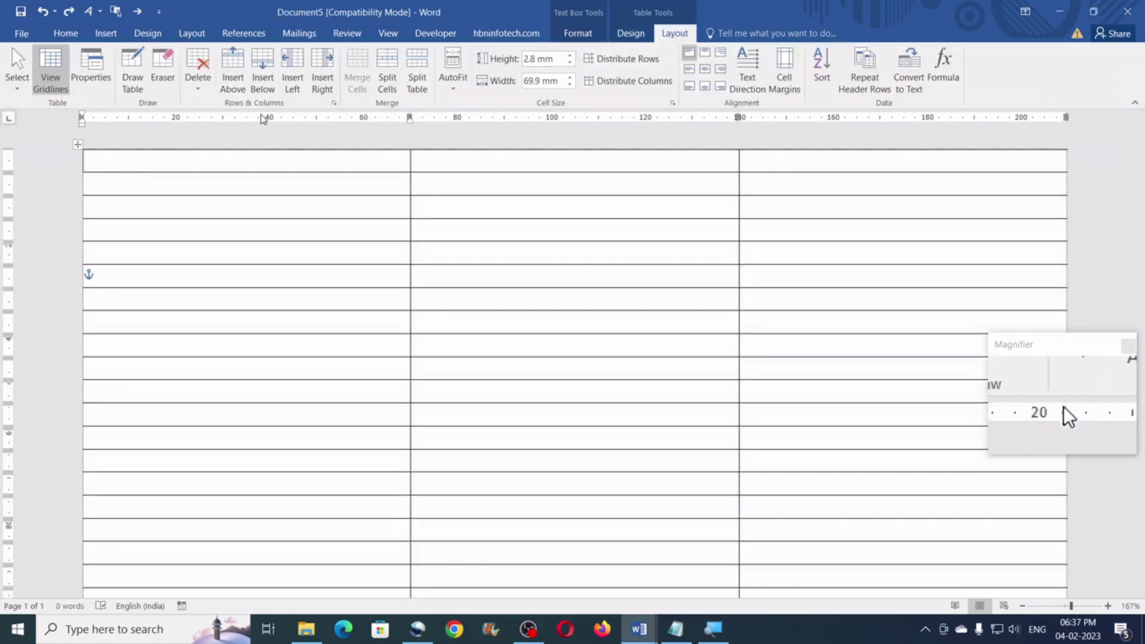
pyautogui.click(552, 60)
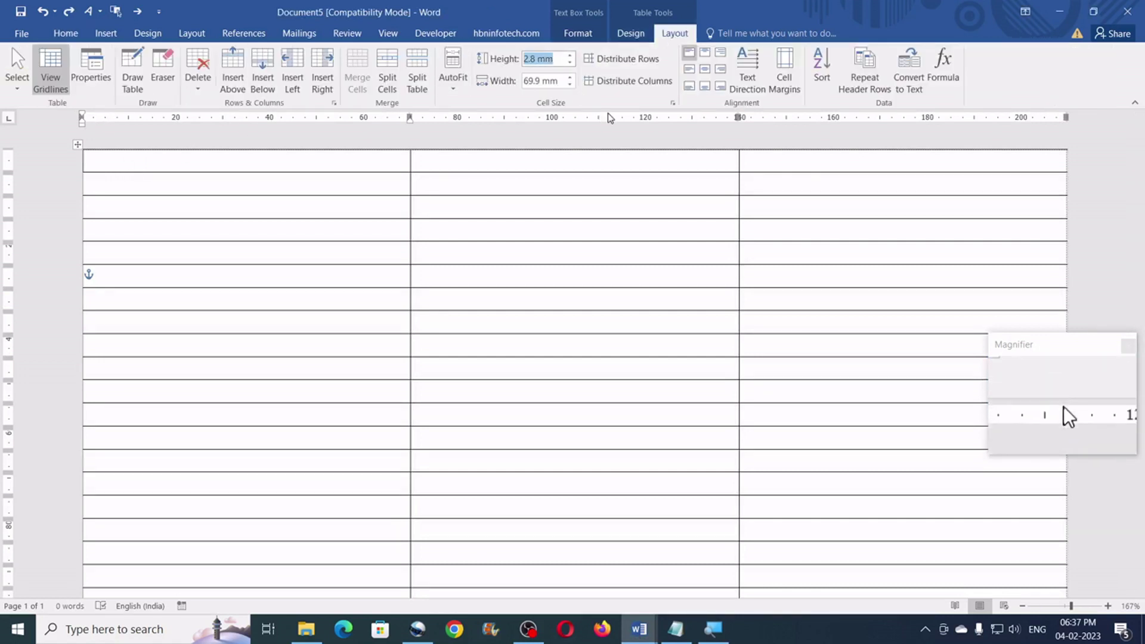
pyautogui.write('31')
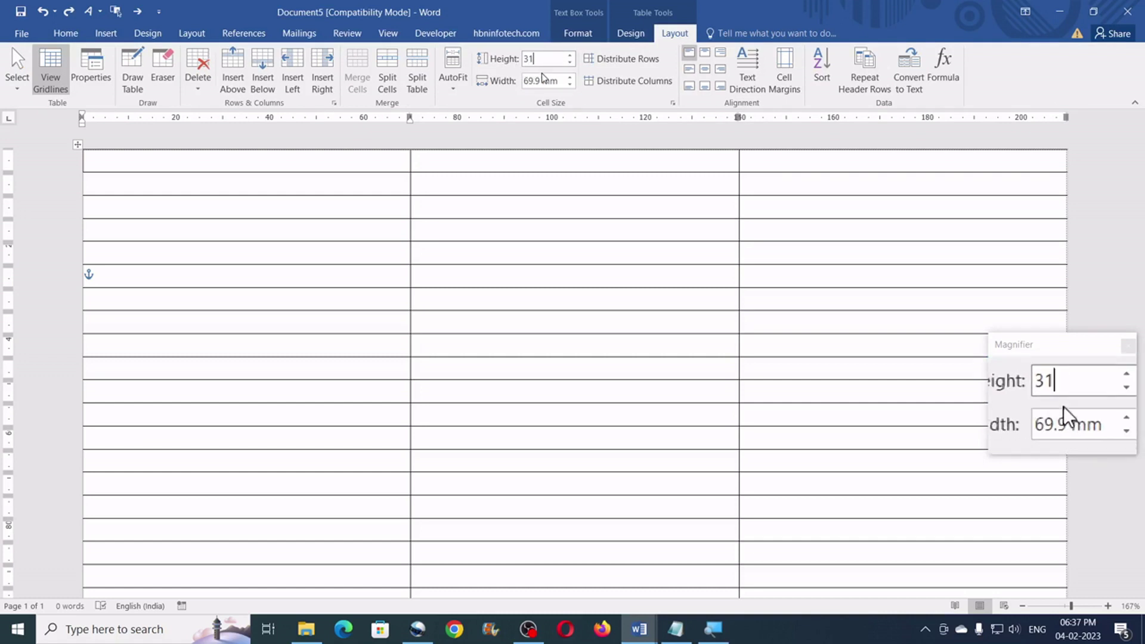
pyautogui.click(555, 80)
pyautogui.write('28')
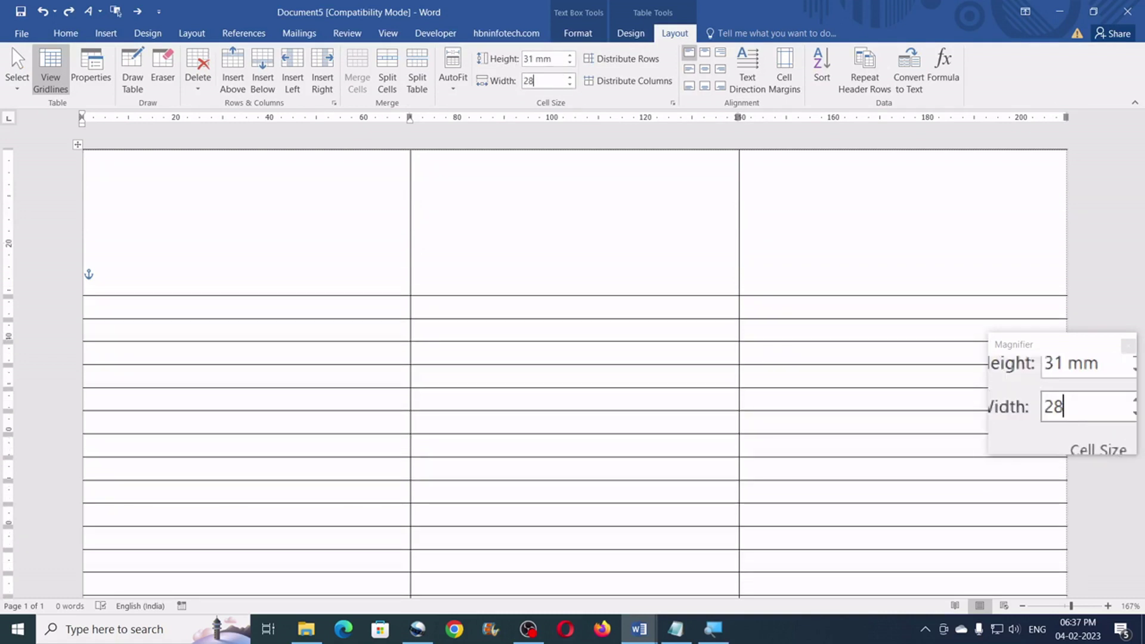
pyautogui.press('Return')
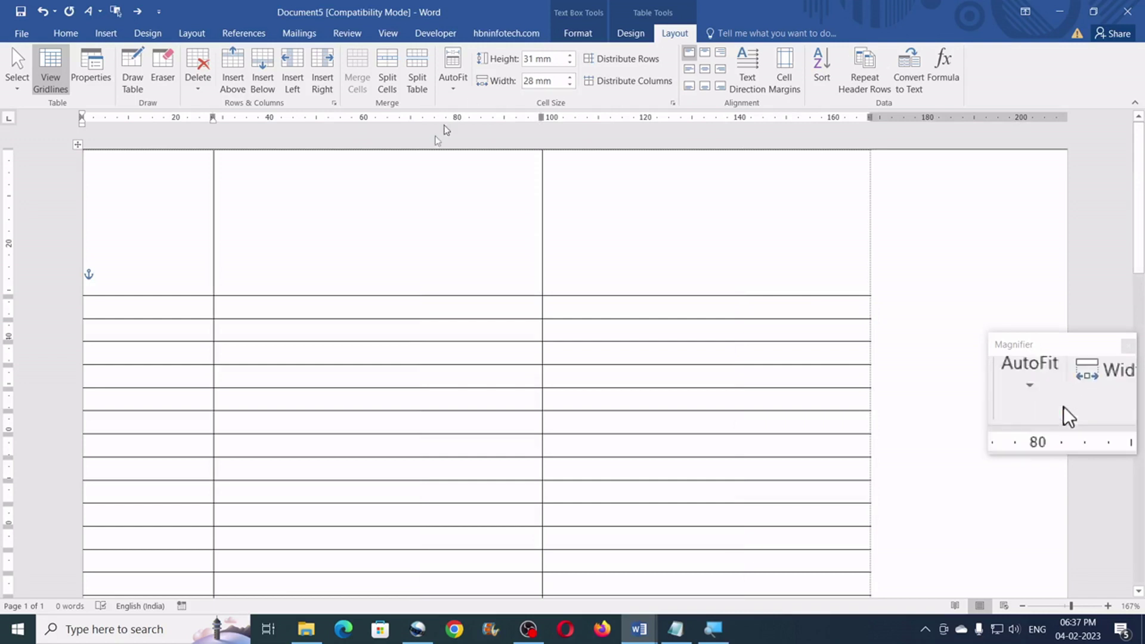
# Step: Set the second row's height to 1 mm
pyautogui.click(142, 309)
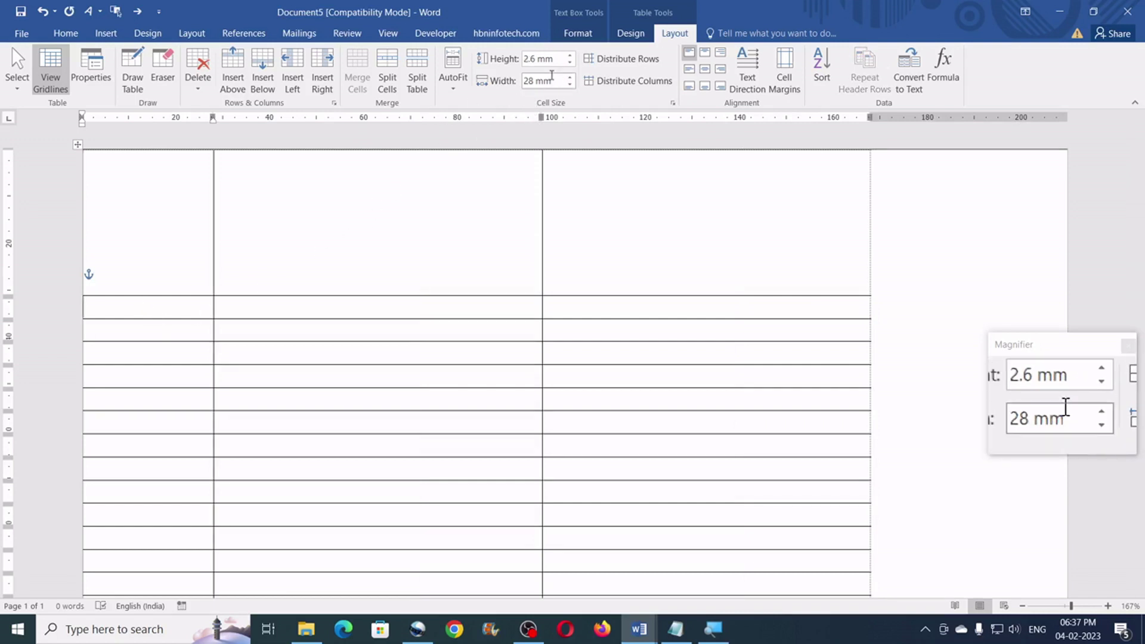
pyautogui.click(558, 60)
pyautogui.write('1')
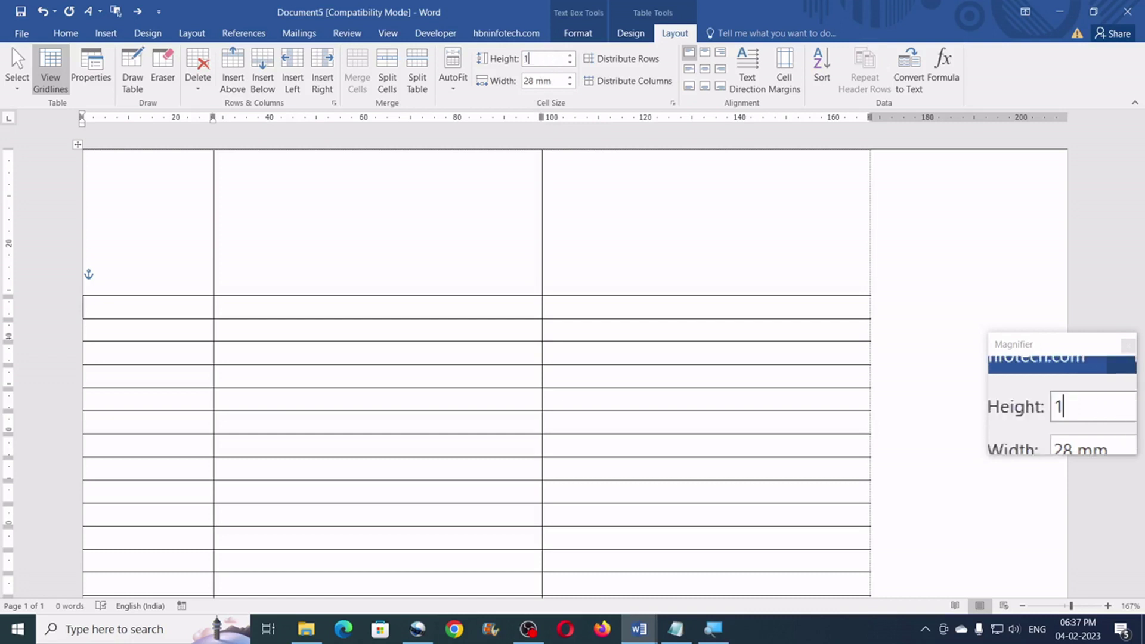
pyautogui.press('Return')
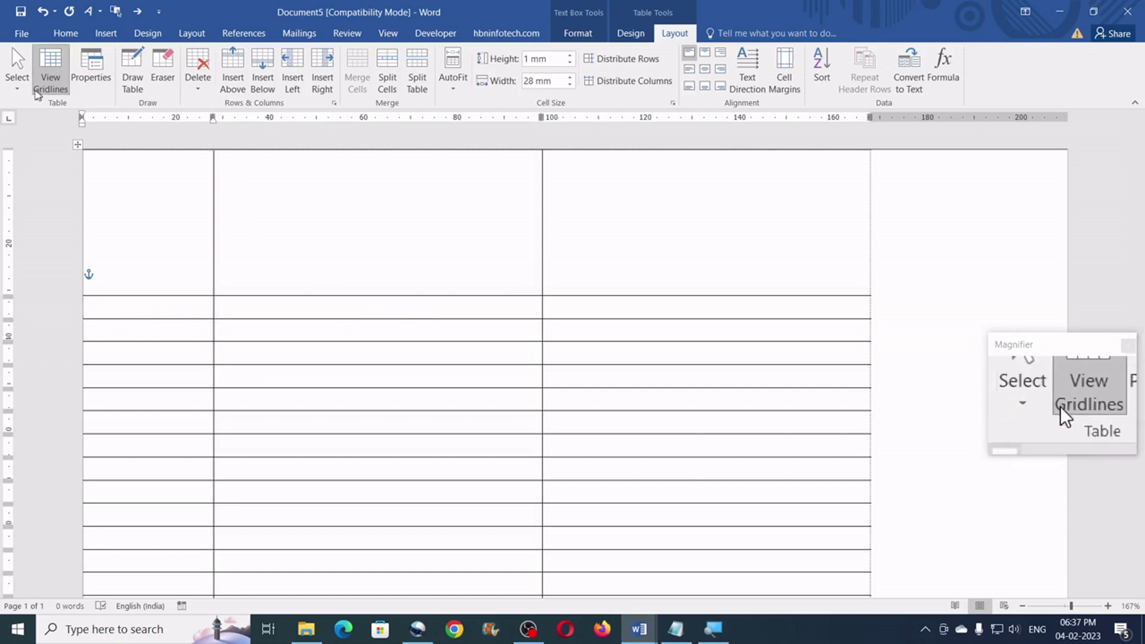
pyautogui.click(18, 89)
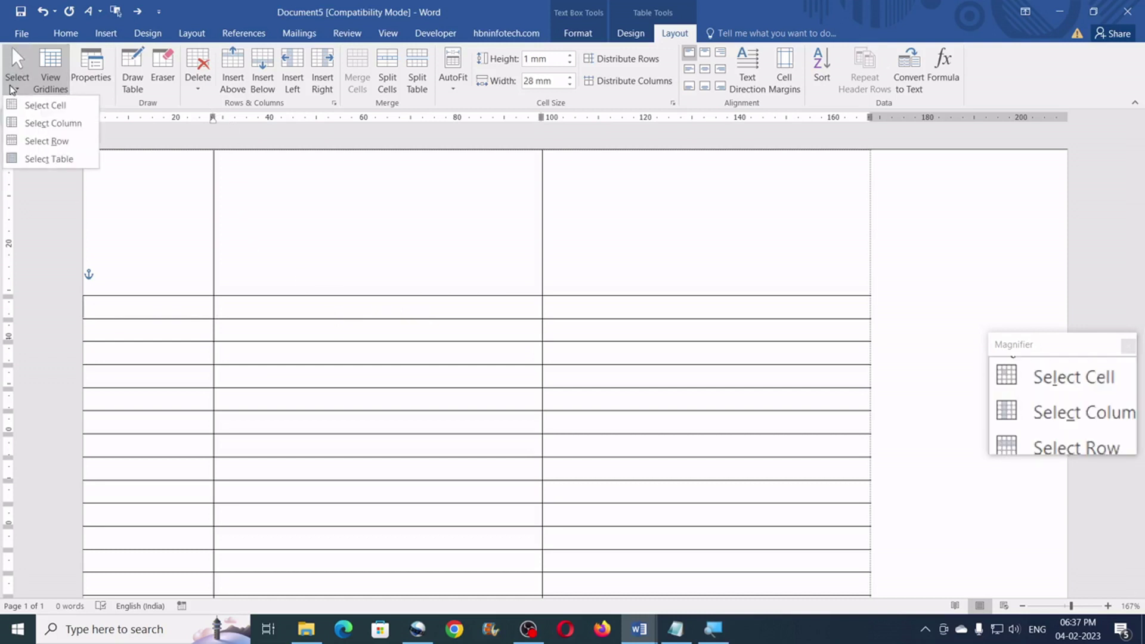
# Step: Select the second row and set its font size to 1
pyautogui.click(40, 145)
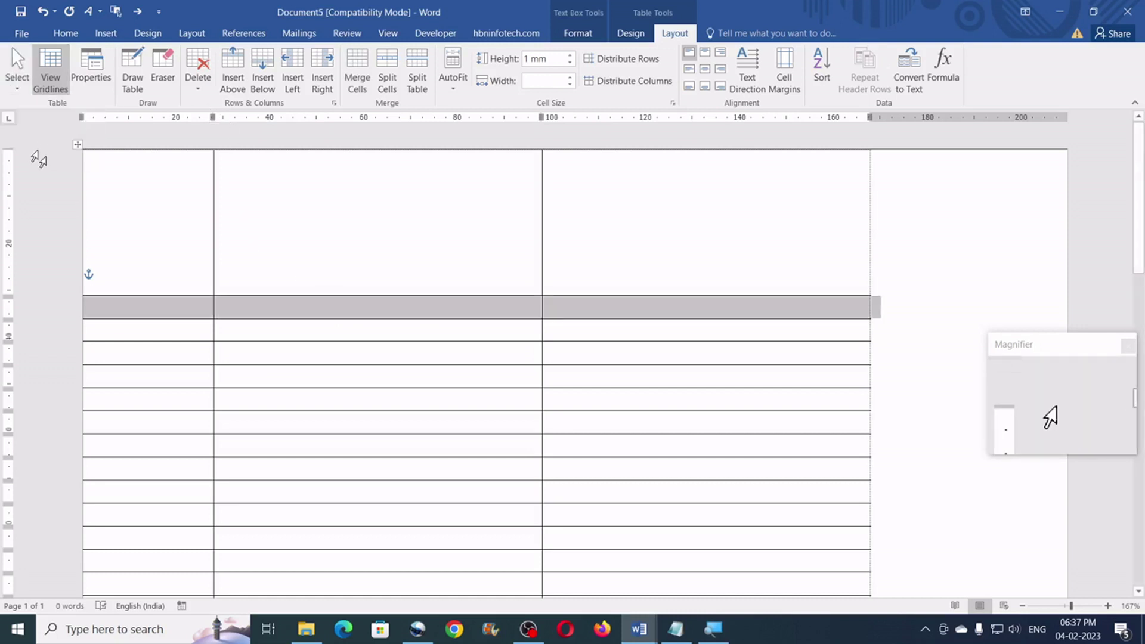
pyautogui.click(72, 40)
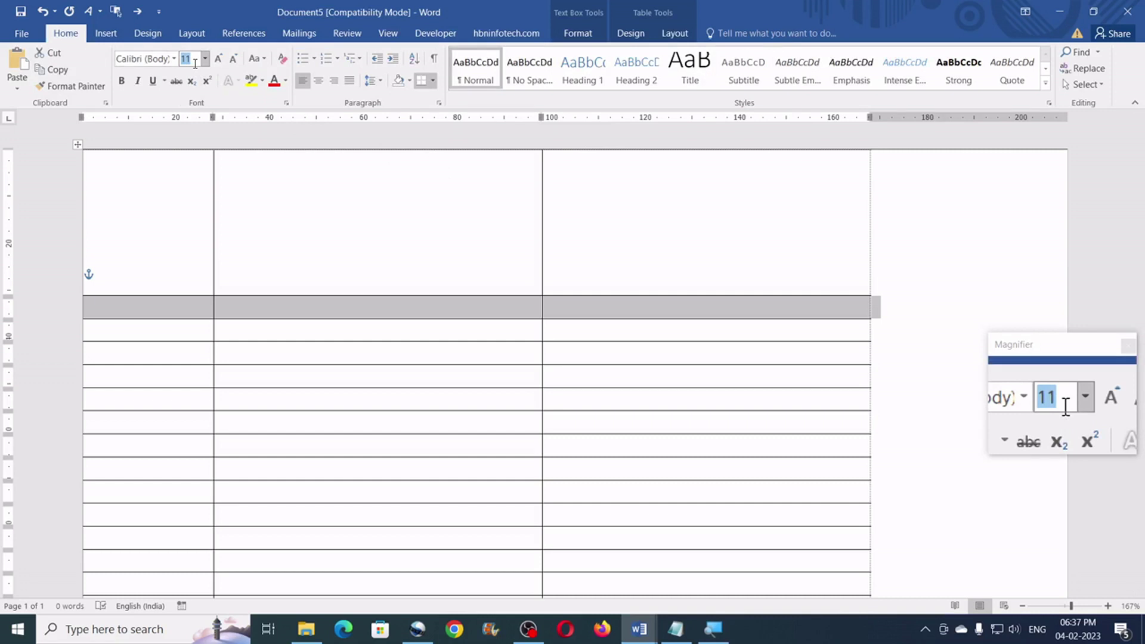
pyautogui.write('1')
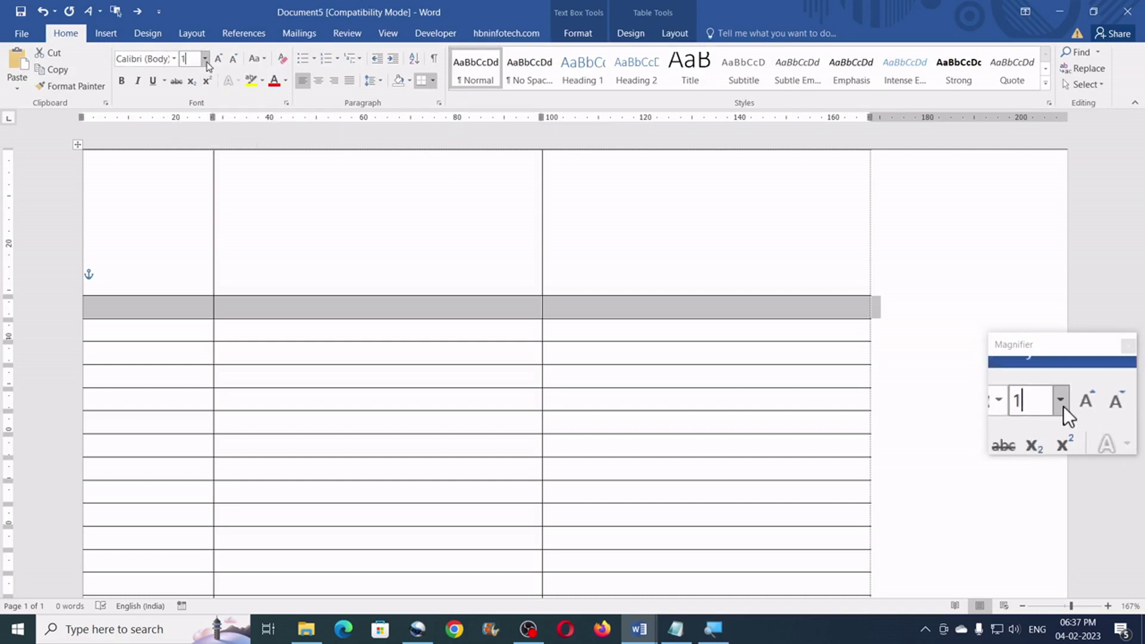
pyautogui.click(205, 58)
pyautogui.click(206, 59)
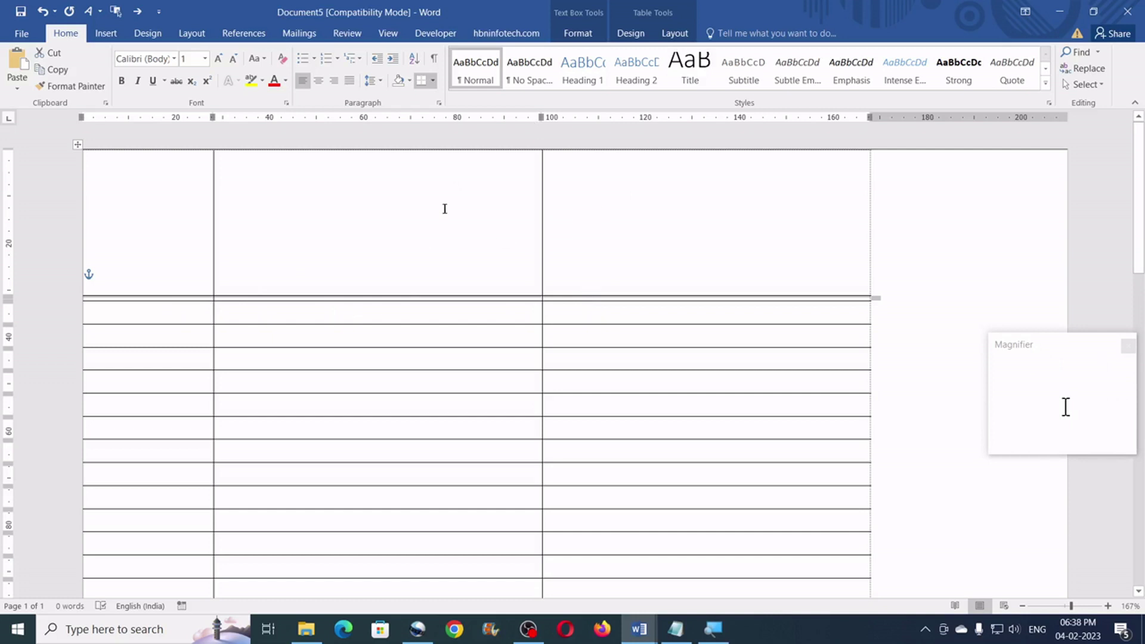
pyautogui.click(626, 35)
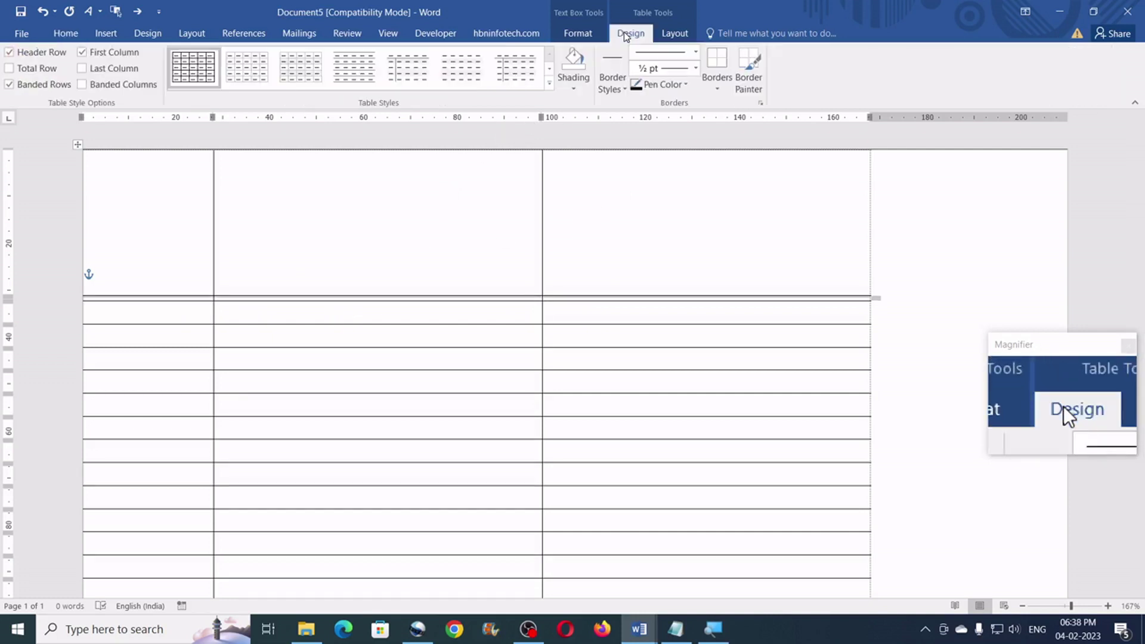
# Step: Set the border pen to a magenta colour with ¾ pt line weight
pyautogui.click(684, 85)
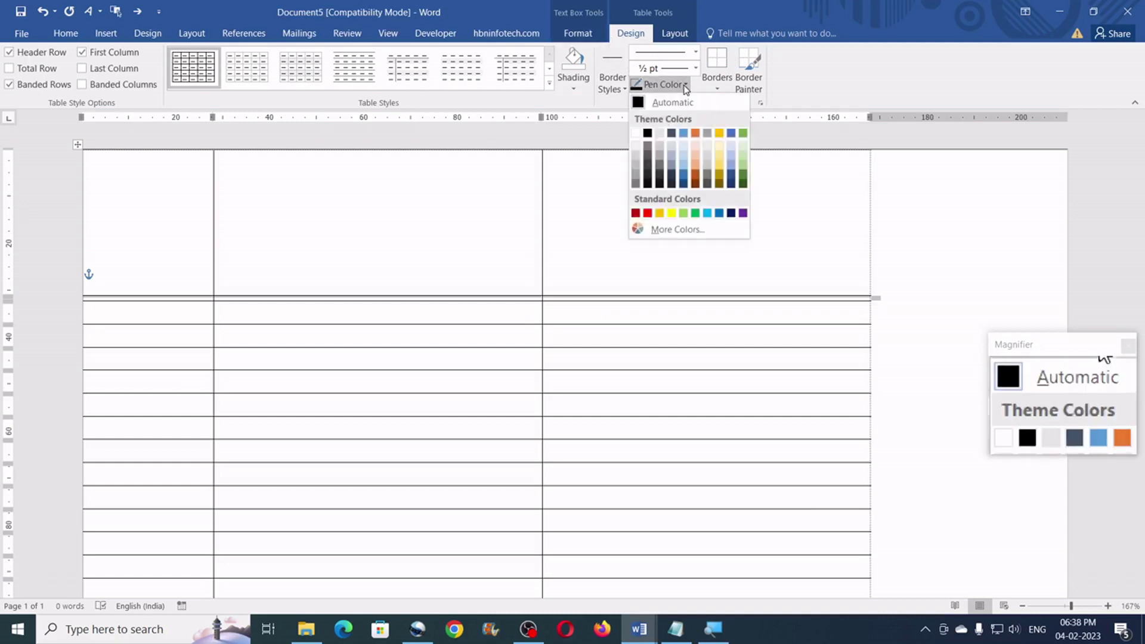
pyautogui.click(684, 234)
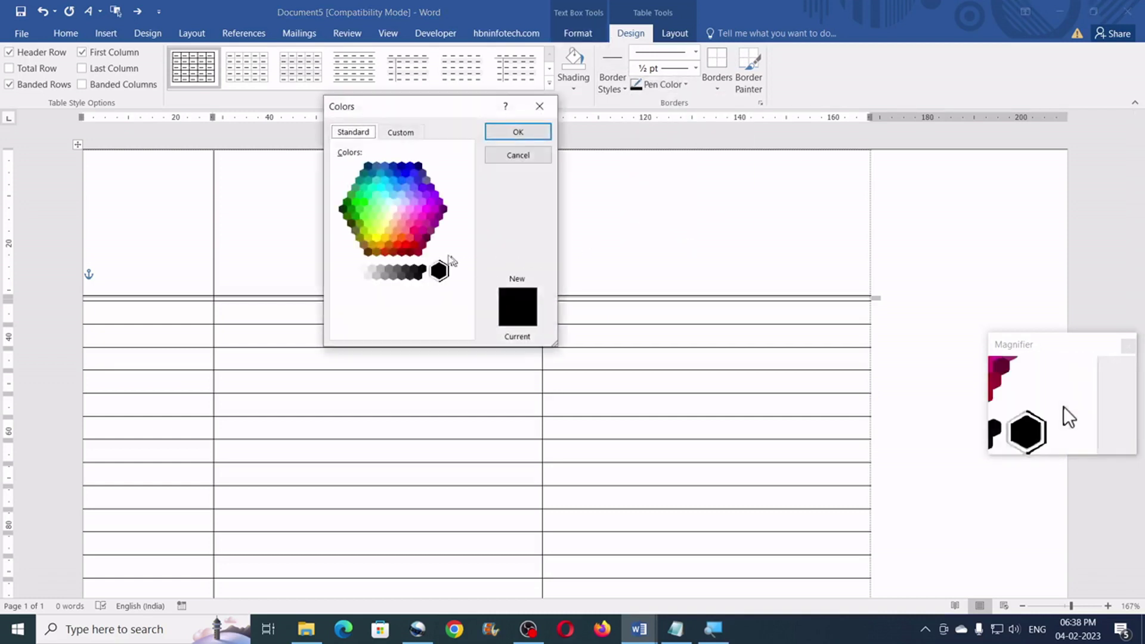
pyautogui.click(418, 239)
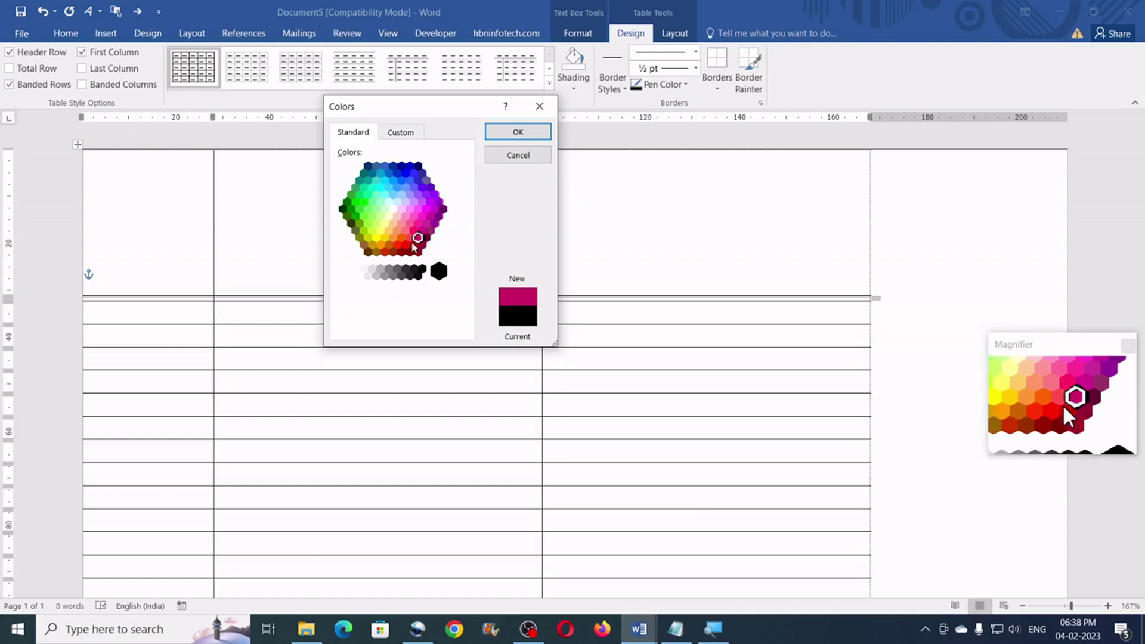
pyautogui.click(523, 136)
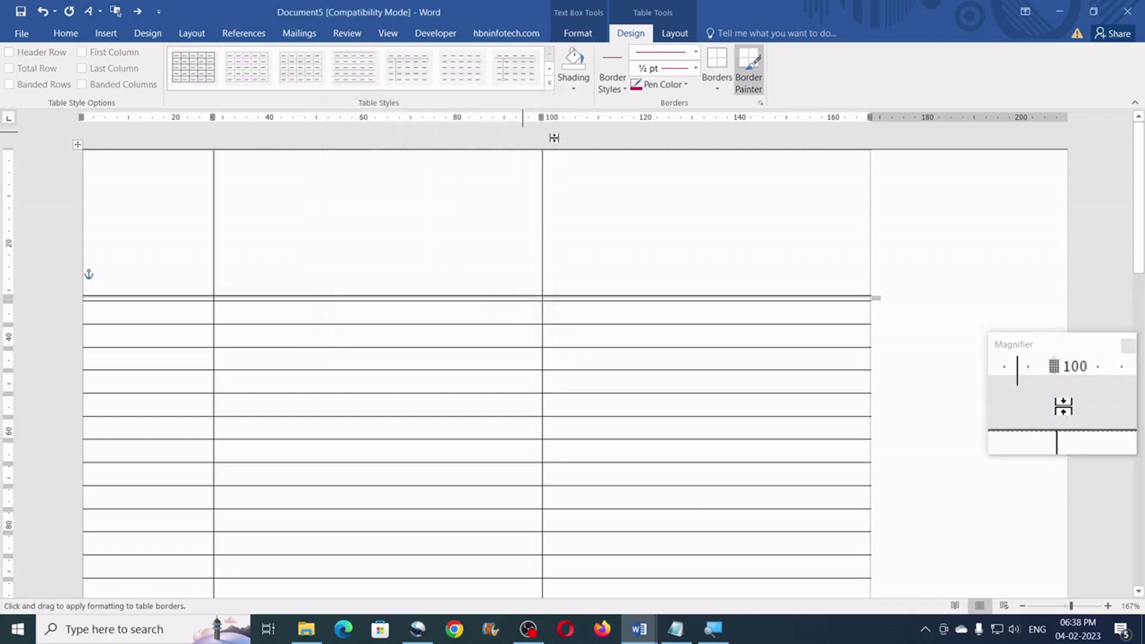
pyautogui.click(696, 69)
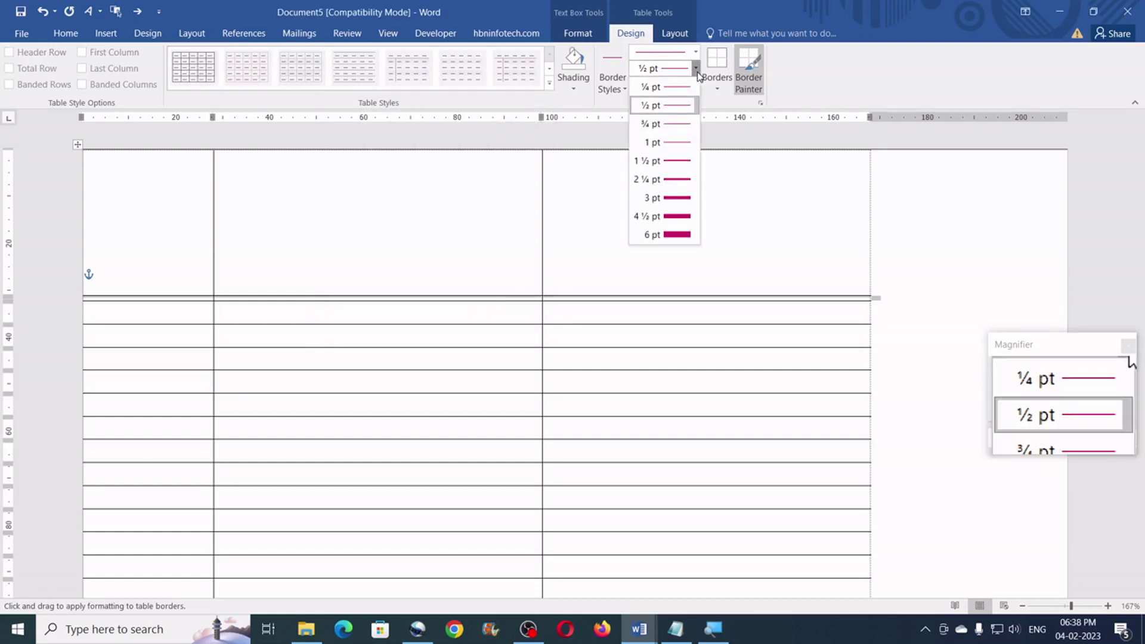
pyautogui.click(647, 124)
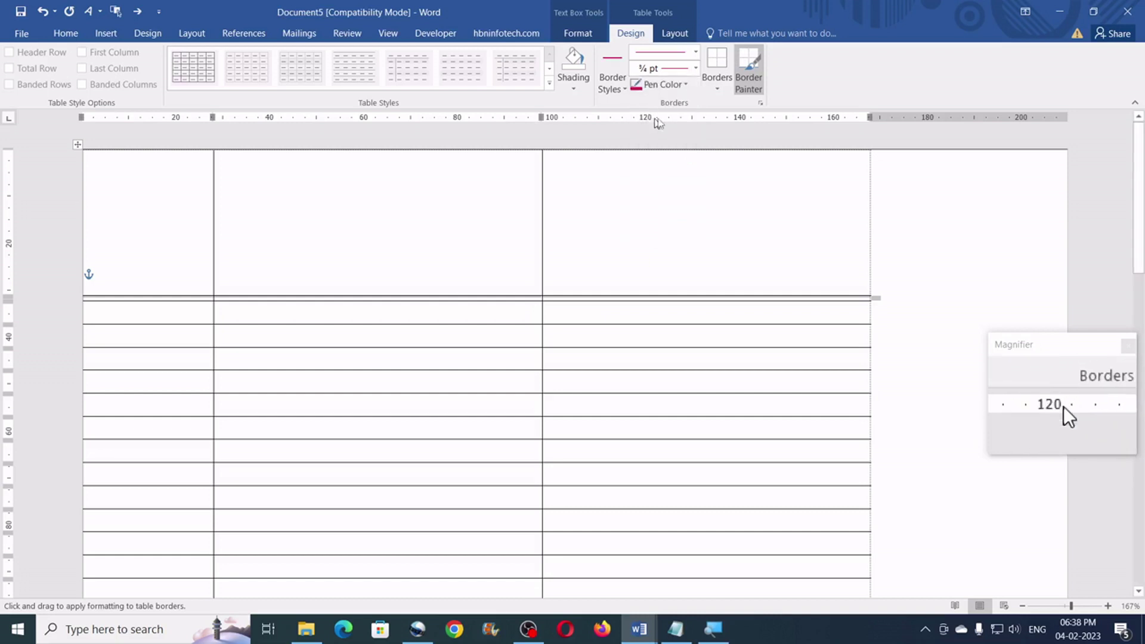
# Step: Apply pink top and bottom borders to the thin second row
pyautogui.click(716, 89)
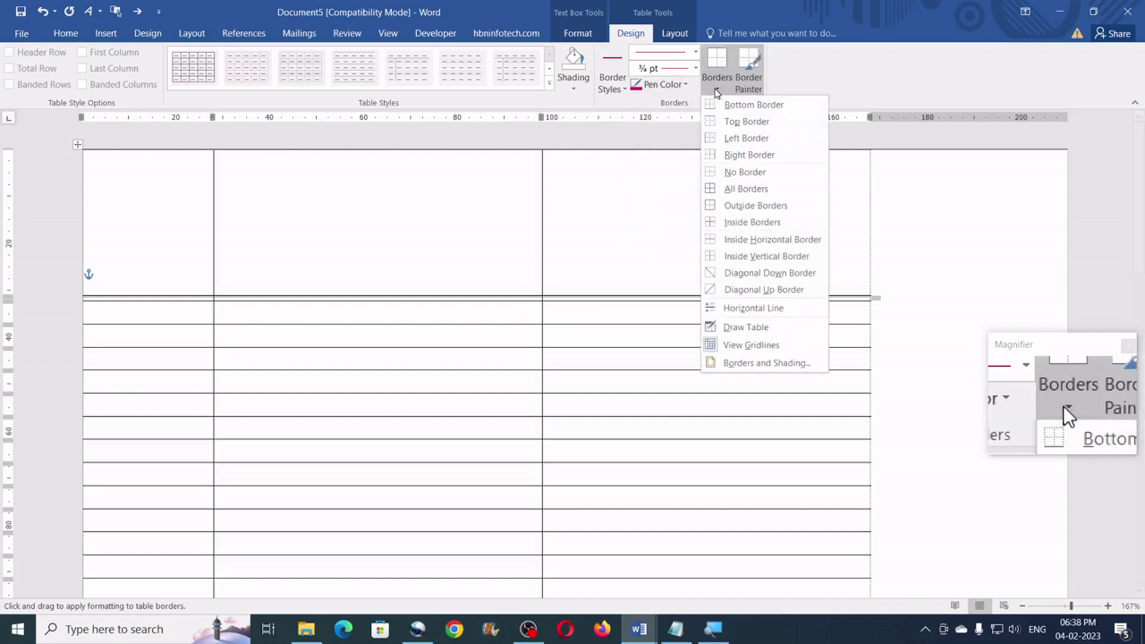
pyautogui.click(710, 123)
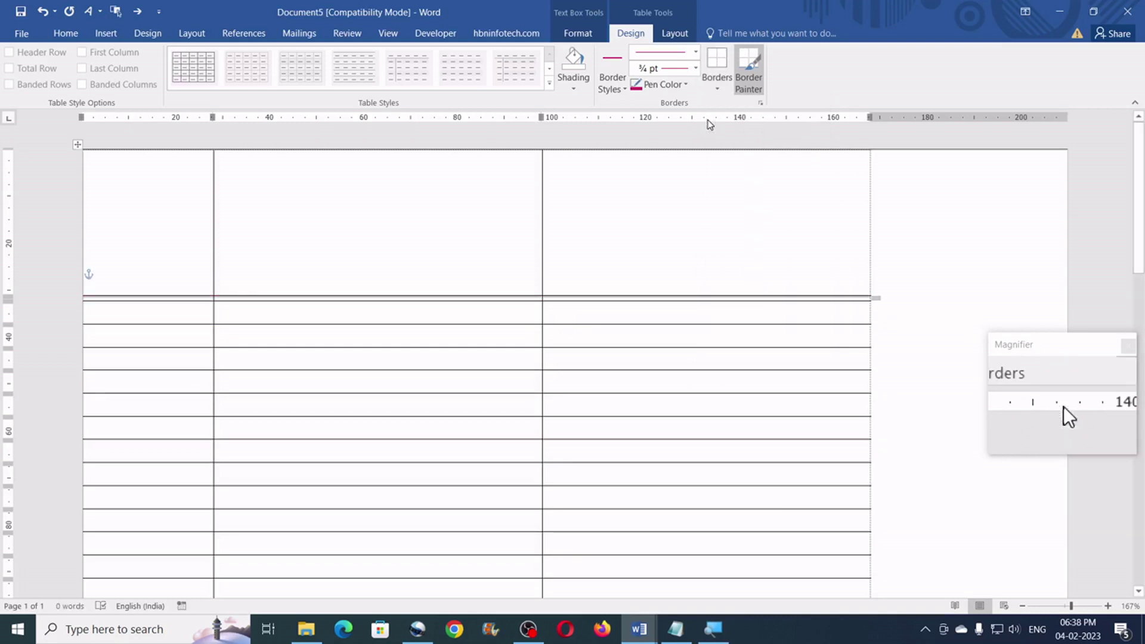
pyautogui.click(718, 91)
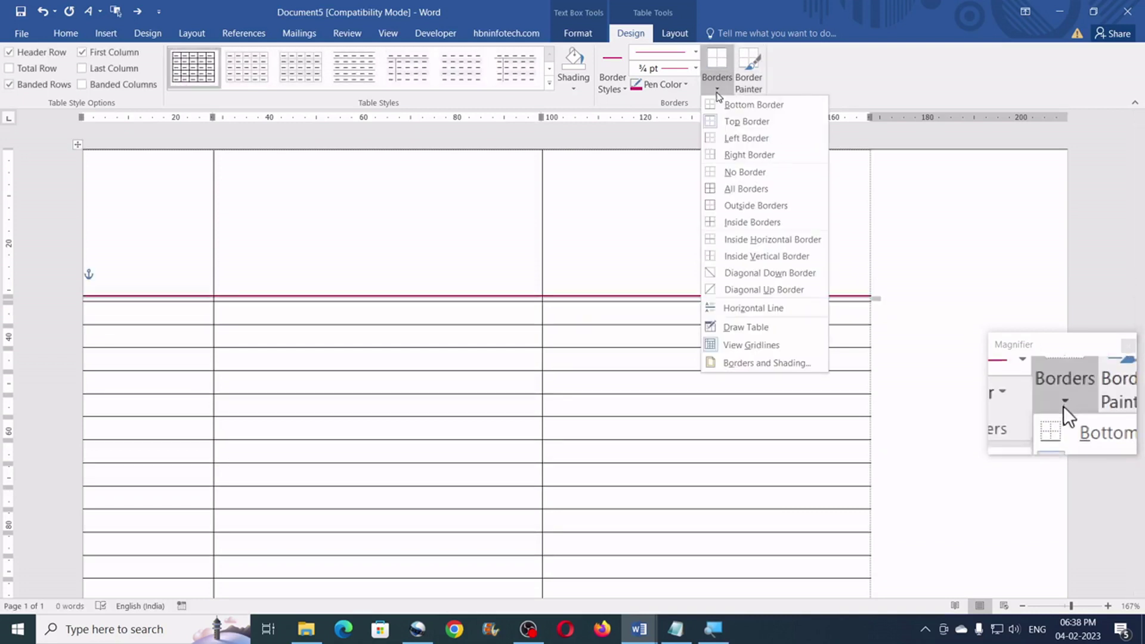
pyautogui.click(710, 106)
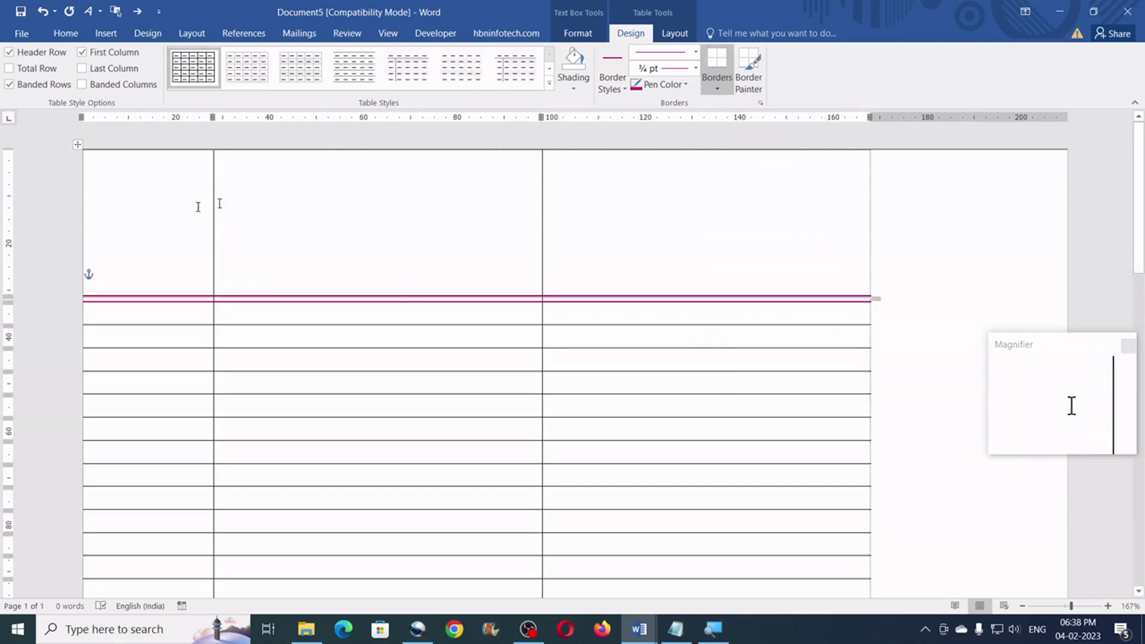
pyautogui.click(238, 200)
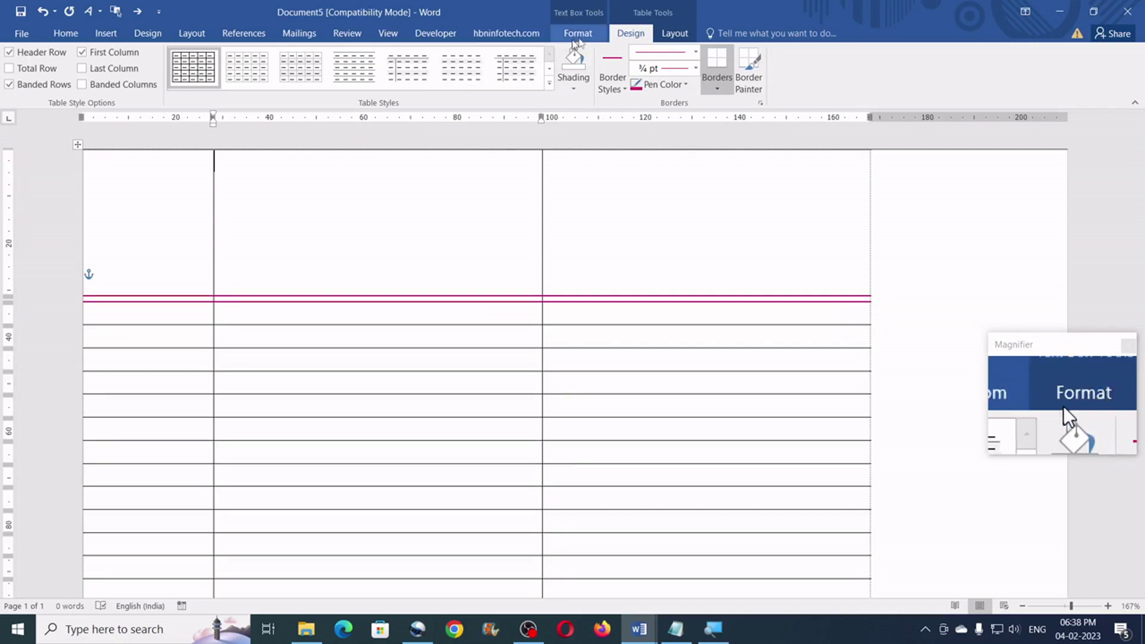
# Step: Select the second column and give it font size 1 and a 1 mm width
pyautogui.click(675, 34)
pyautogui.click(27, 96)
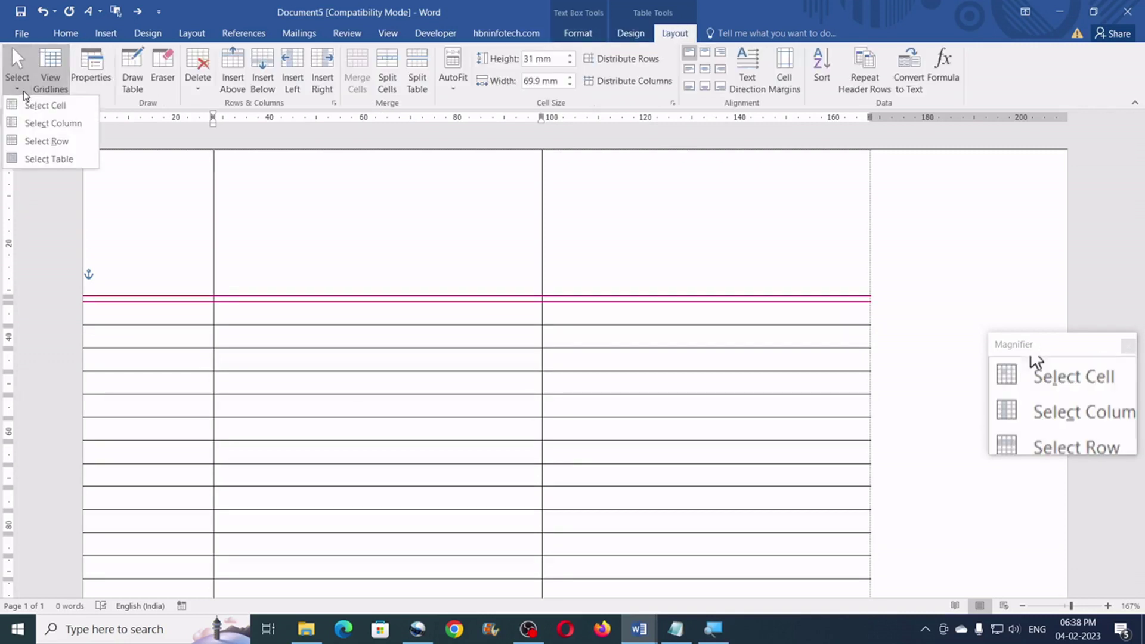
pyautogui.click(45, 123)
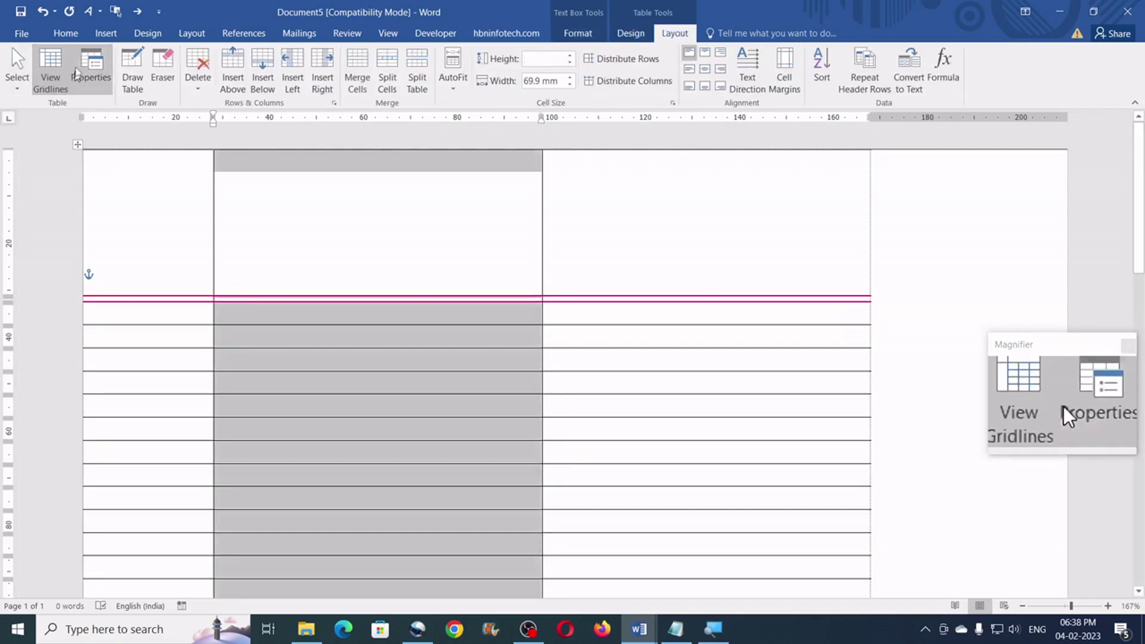
pyautogui.click(75, 36)
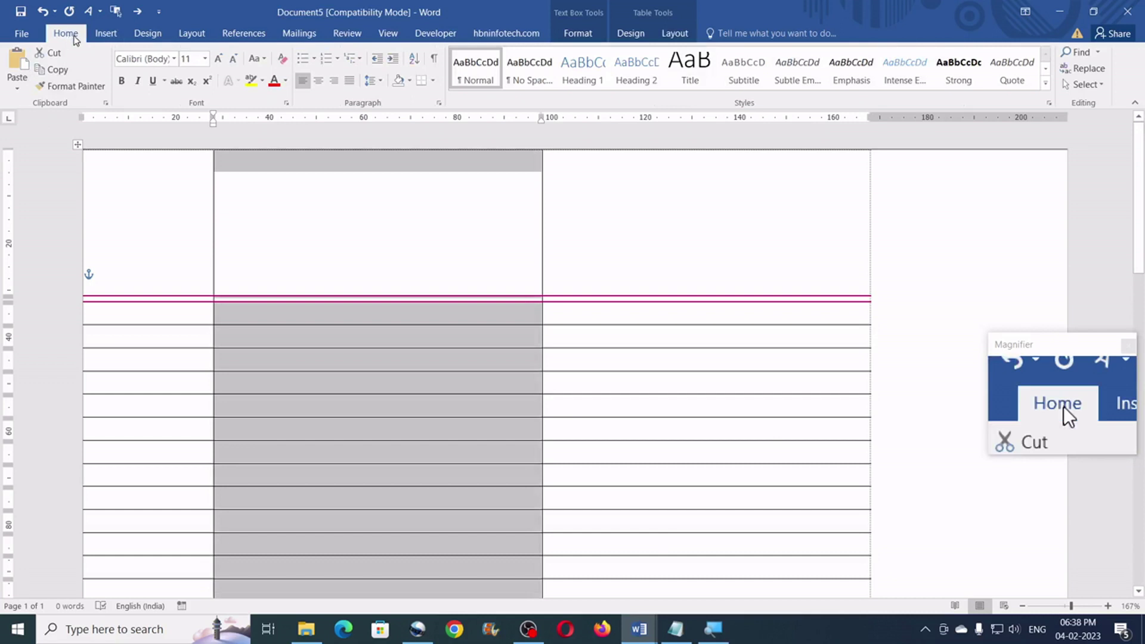
pyautogui.click(195, 59)
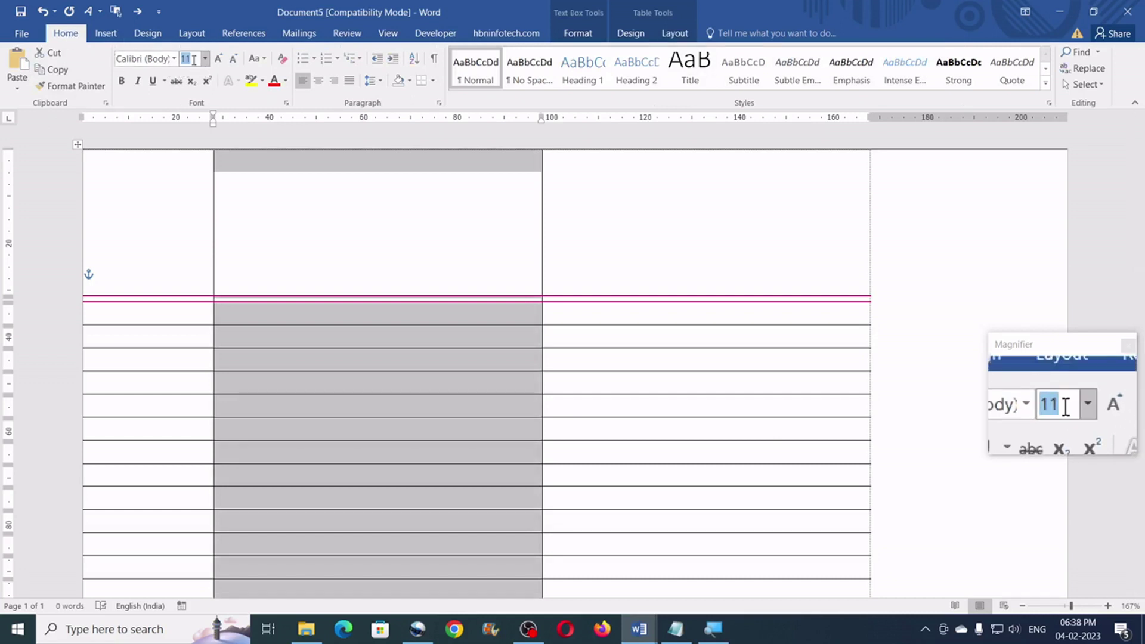
pyautogui.write('1')
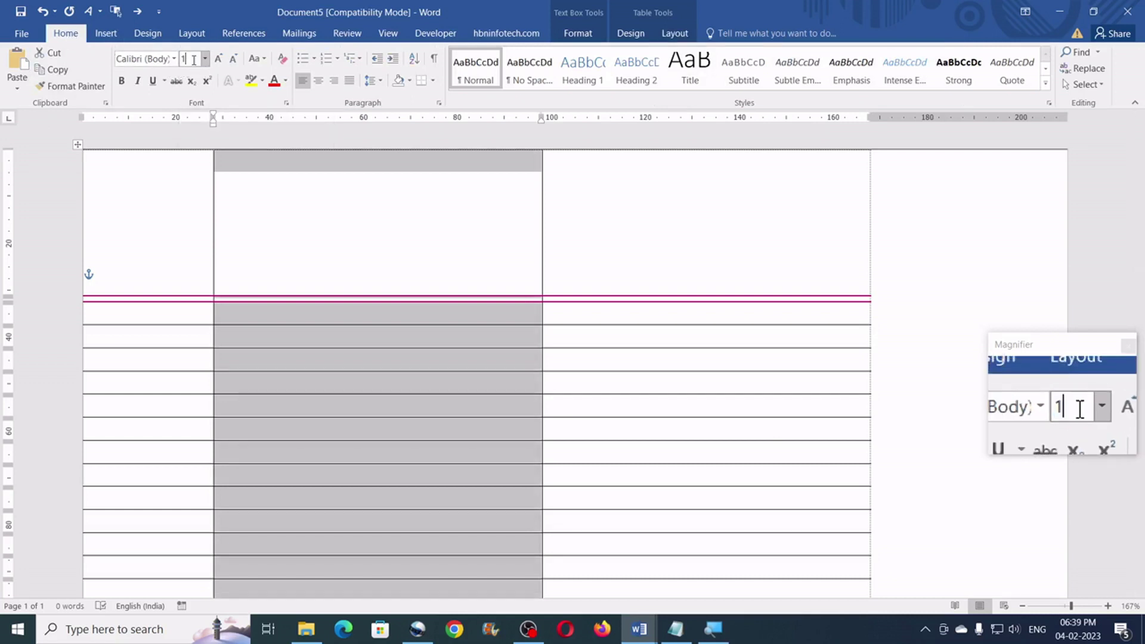
pyautogui.press('Return')
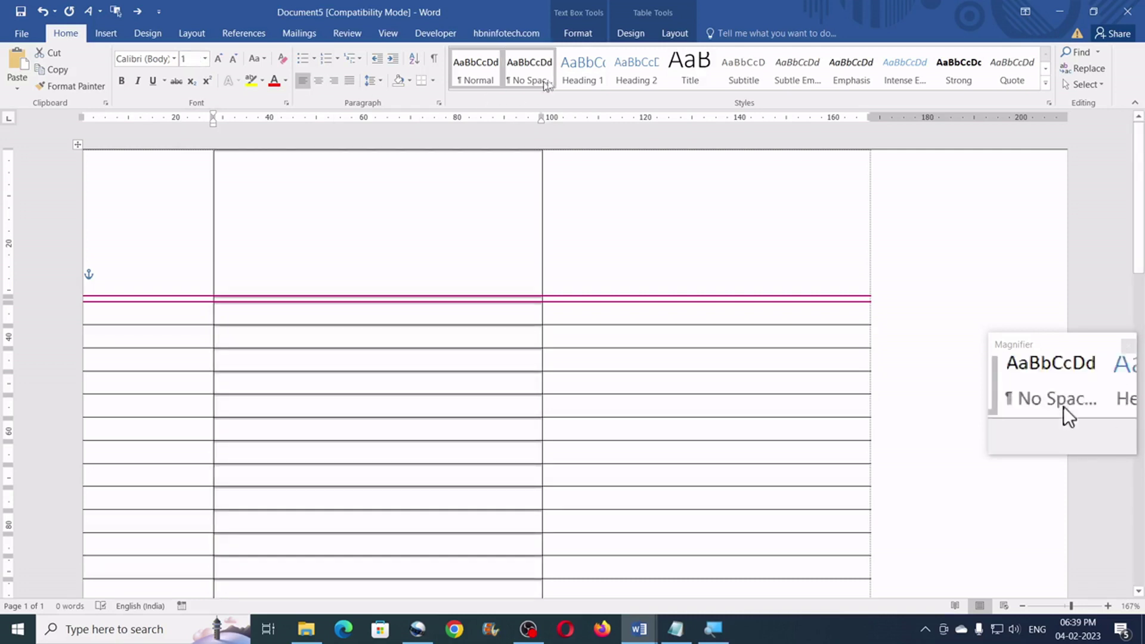
pyautogui.click(686, 37)
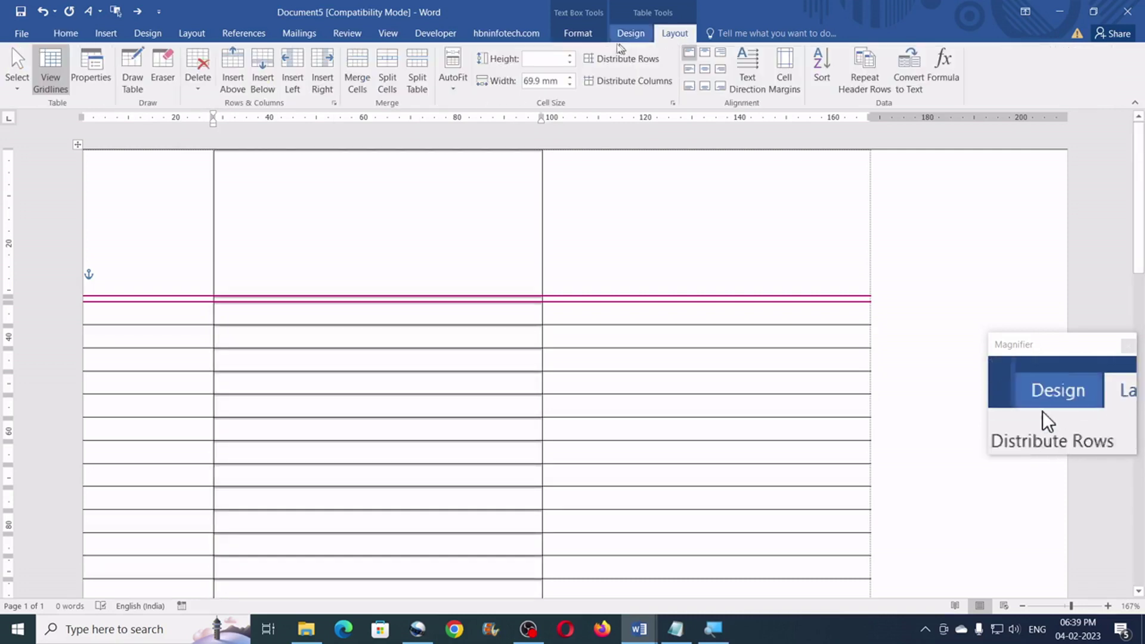
pyautogui.click(553, 82)
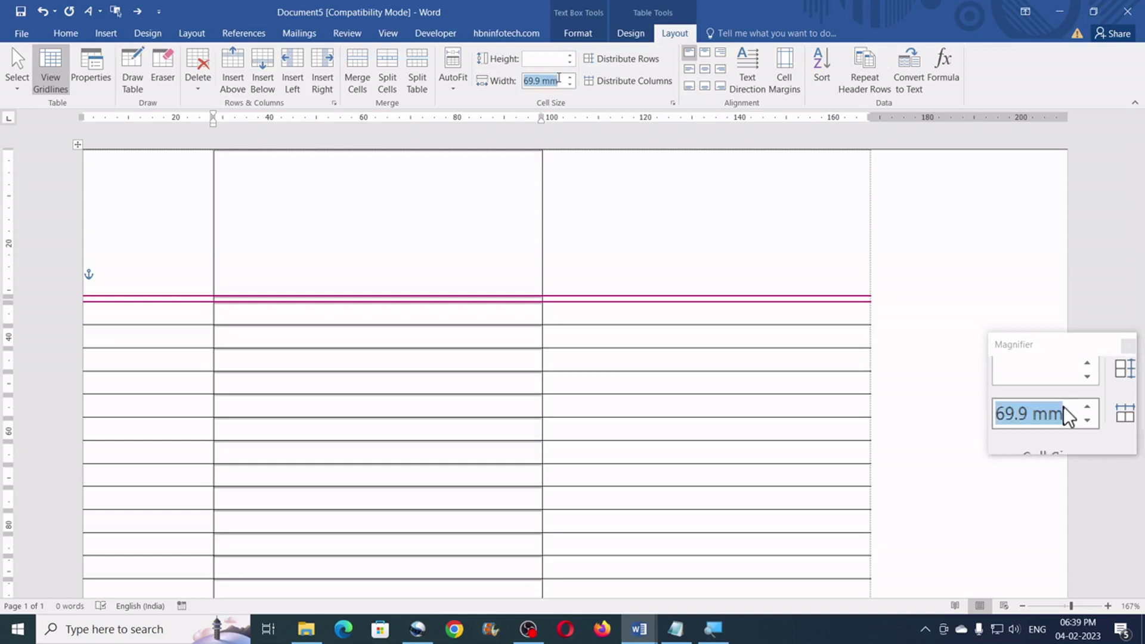
pyautogui.write('1')
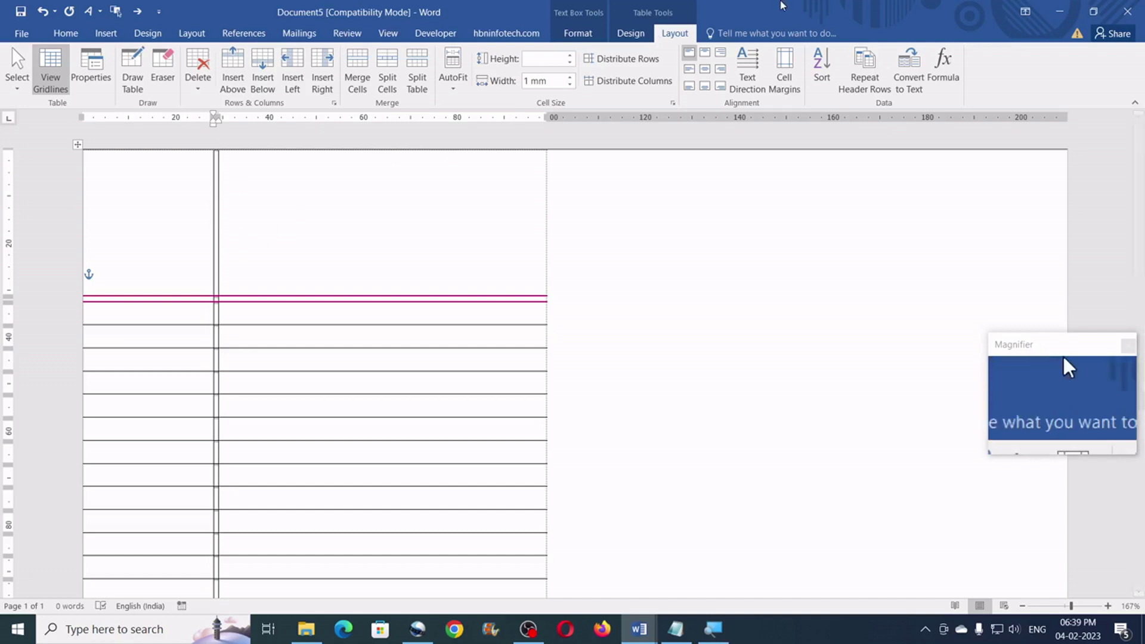
# Step: Add pink left and right borders to the second column
pyautogui.click(637, 39)
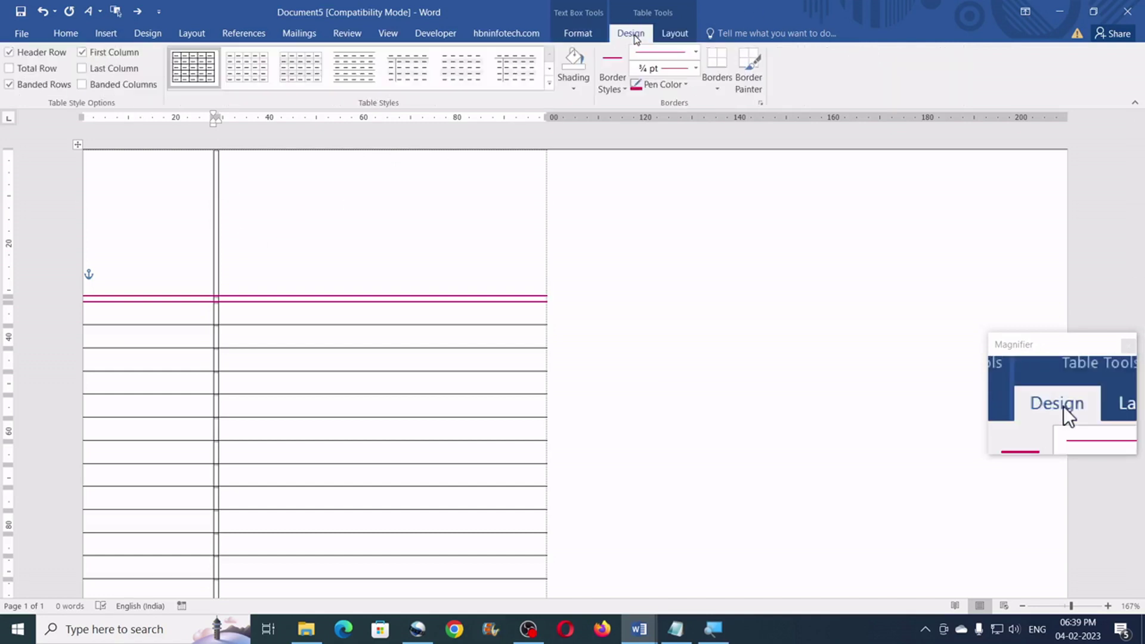
pyautogui.click(717, 90)
pyautogui.click(708, 138)
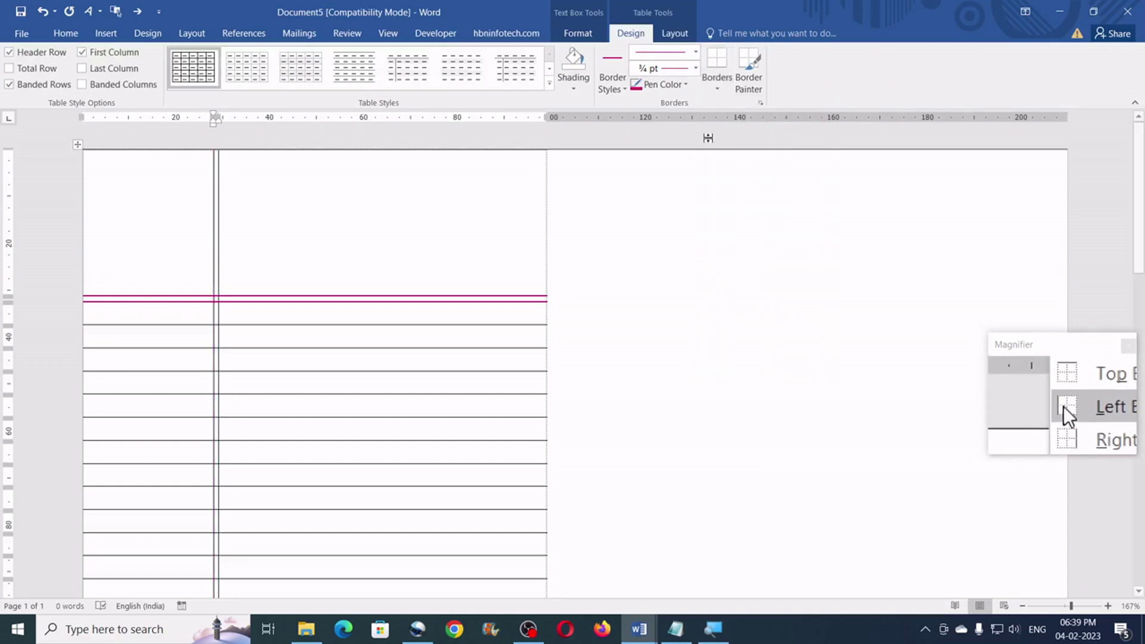
pyautogui.click(717, 90)
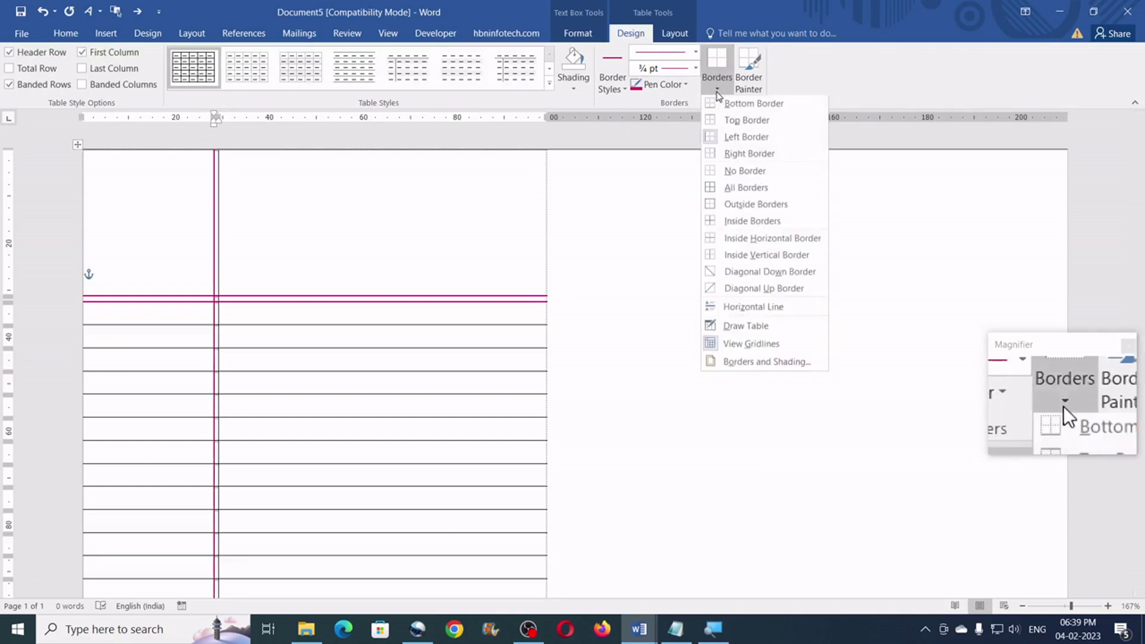
pyautogui.click(712, 157)
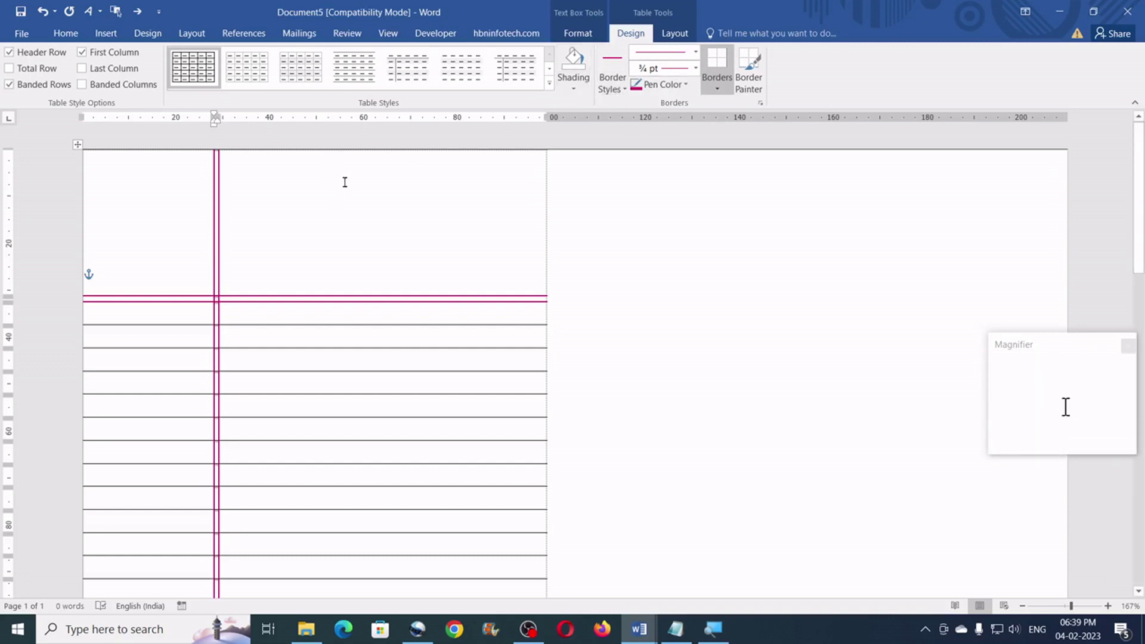
pyautogui.click(264, 216)
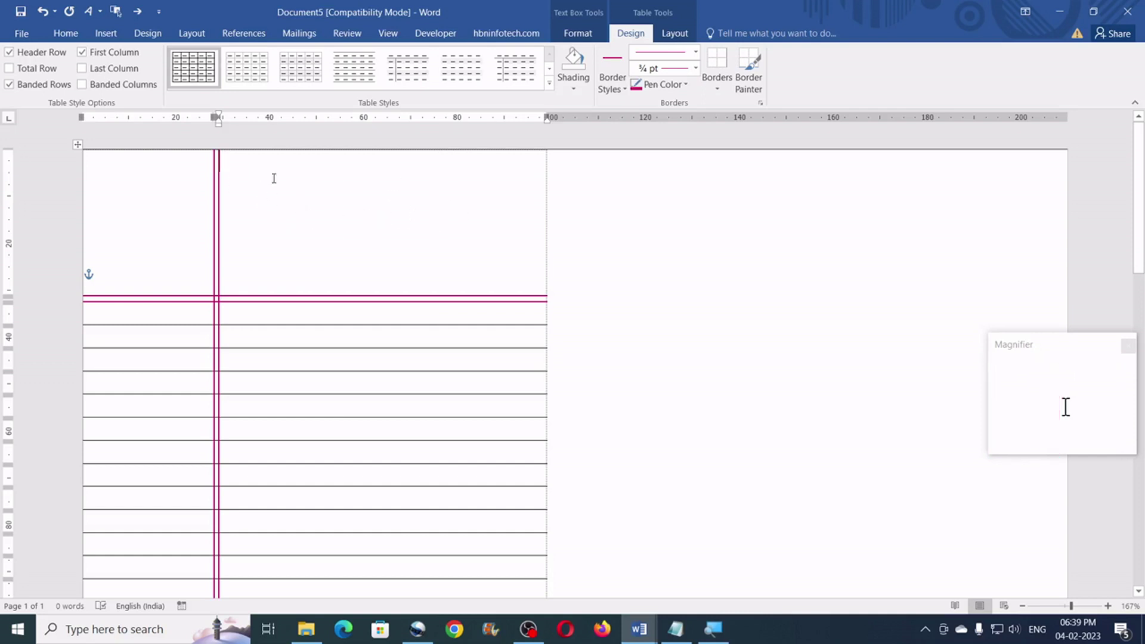
# Step: Set the table width to 181 mm
pyautogui.click(675, 33)
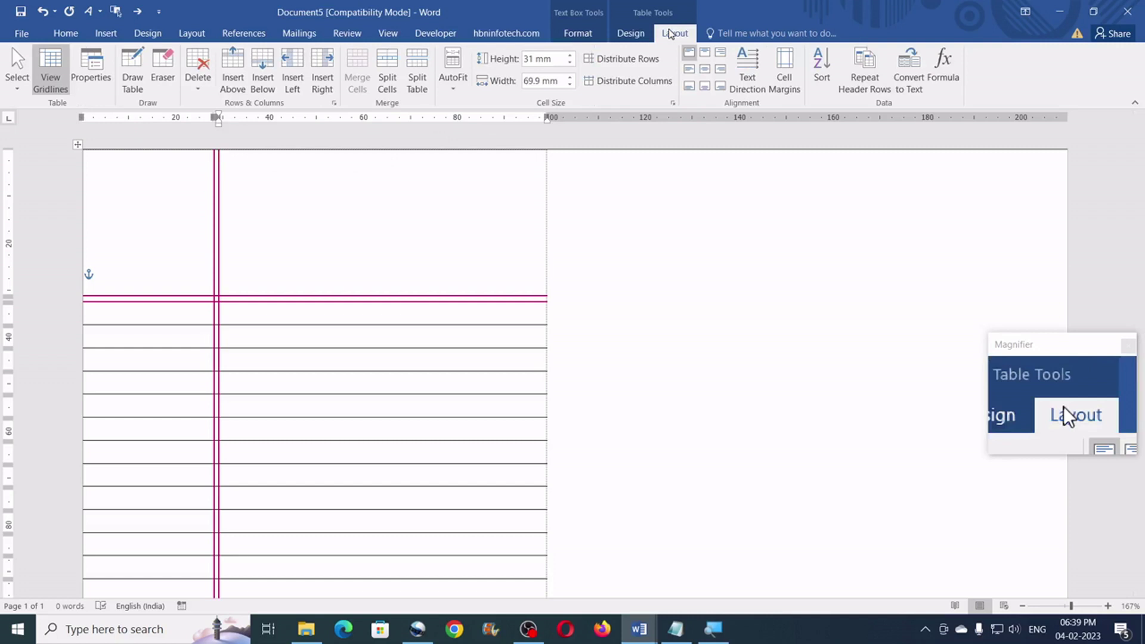
pyautogui.click(562, 80)
pyautogui.write('181')
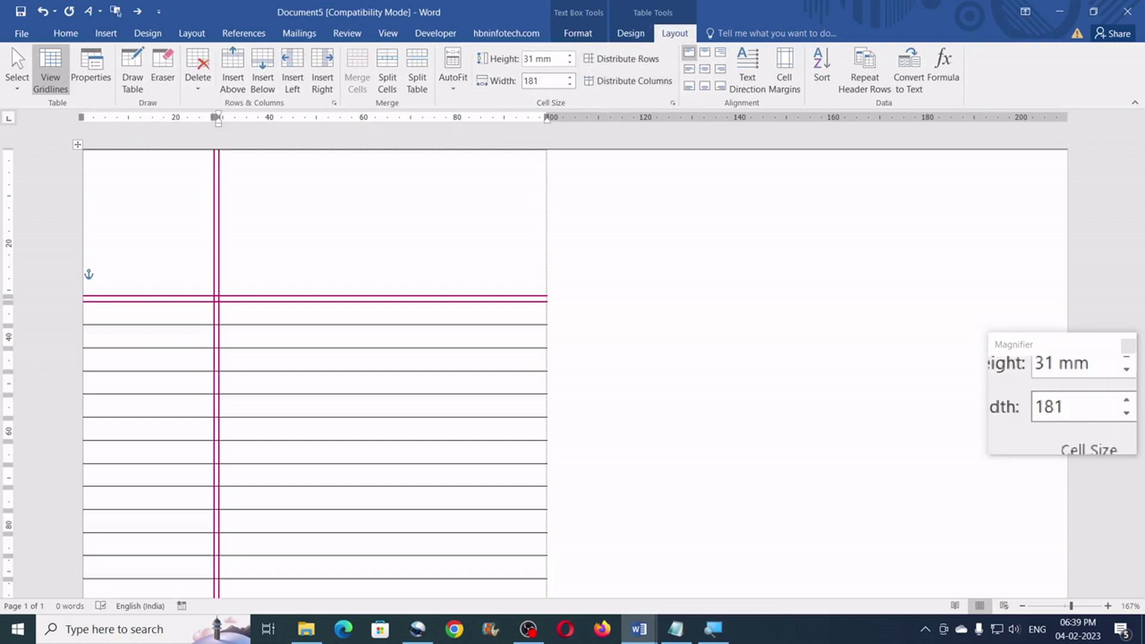
pyautogui.press('Return')
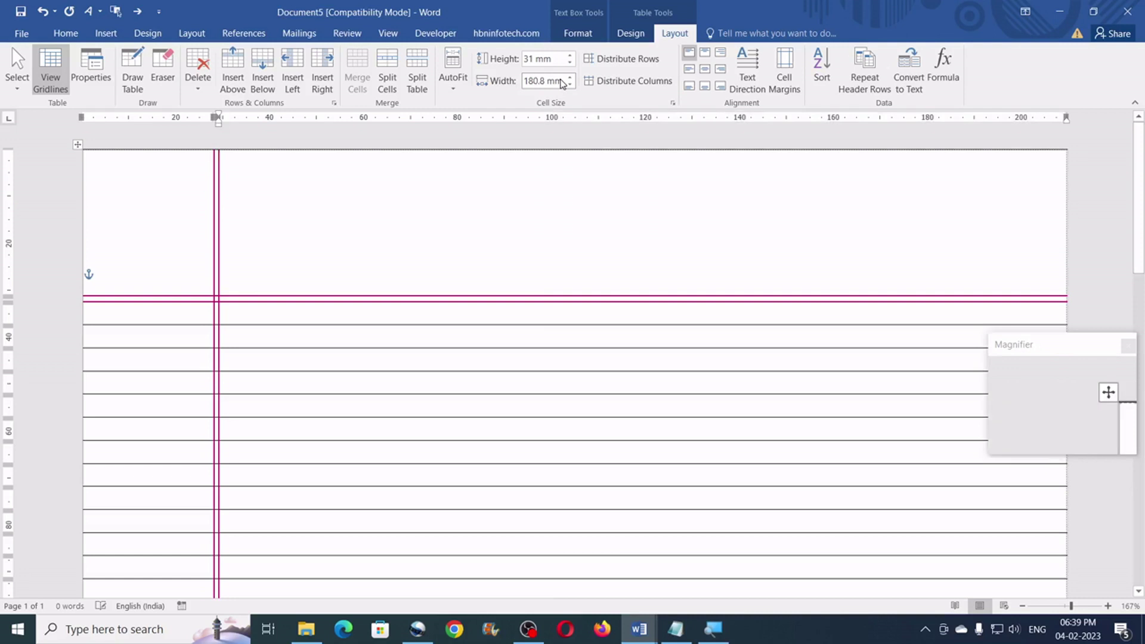
pyautogui.scroll(-3, 420, 240)
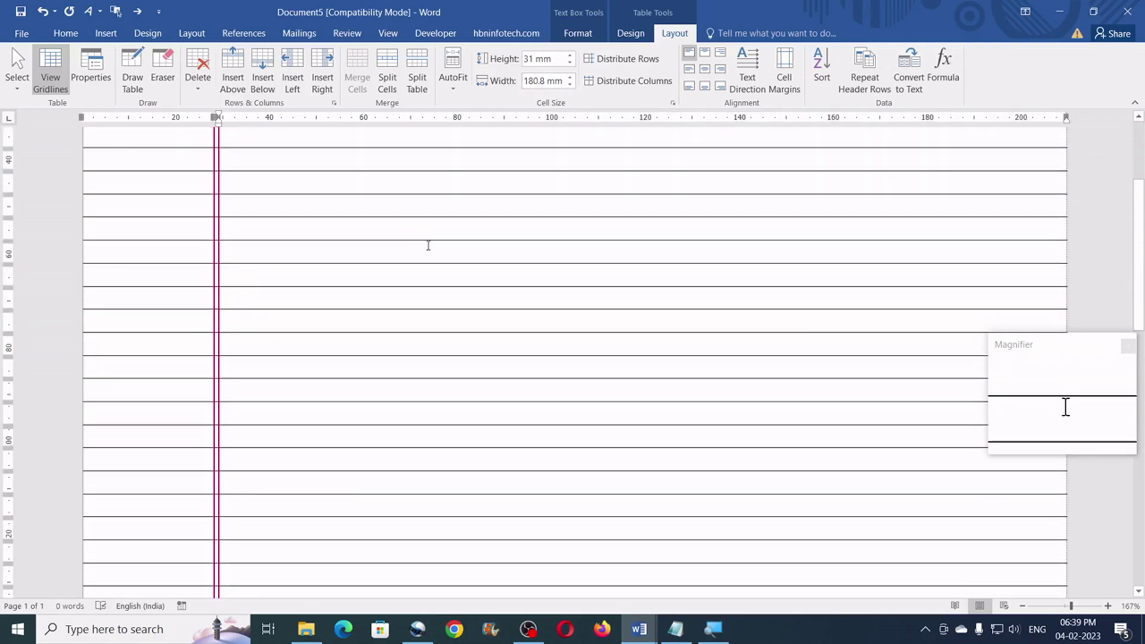
pyautogui.scroll(3, 429, 245)
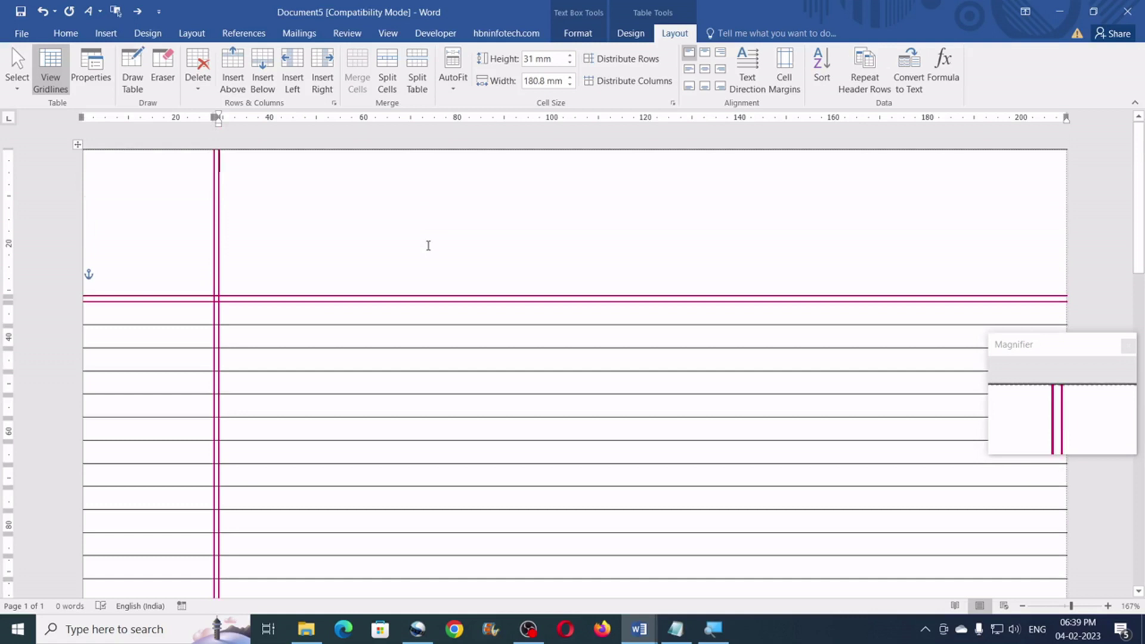
# Step: Place the caret in the thin row and check the reference document's row spacing
pyautogui.click(373, 318)
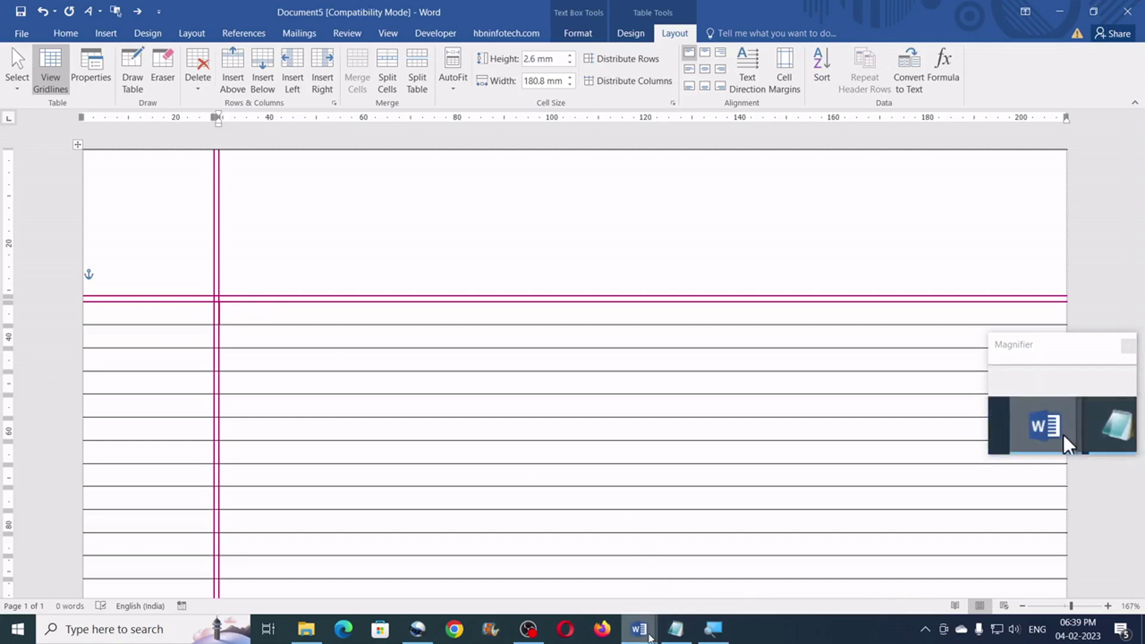
pyautogui.moveTo(639, 629)
pyautogui.click(555, 592)
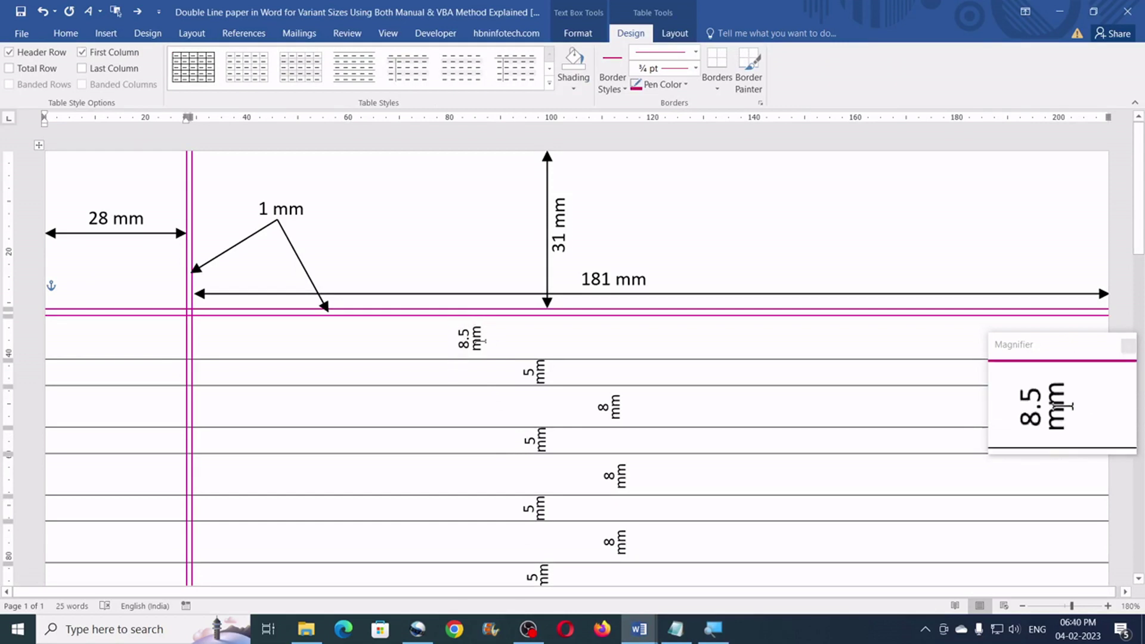
# Step: Return to Document5 and make the row below the pink line 8.5 mm tall
pyautogui.moveTo(639, 629)
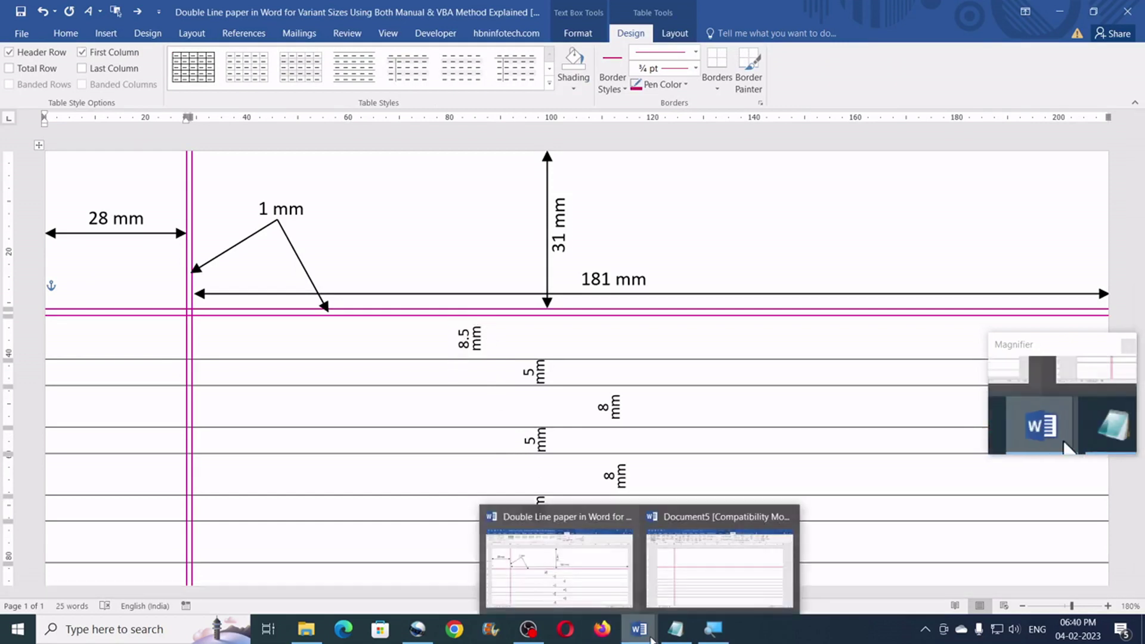
pyautogui.click(716, 572)
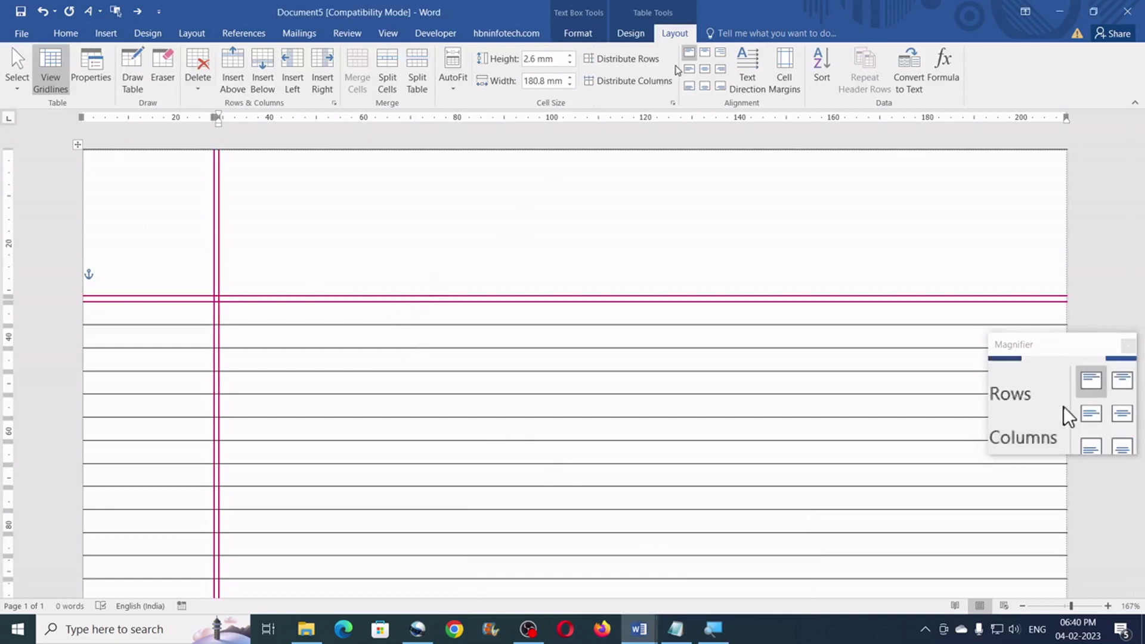
pyautogui.click(553, 65)
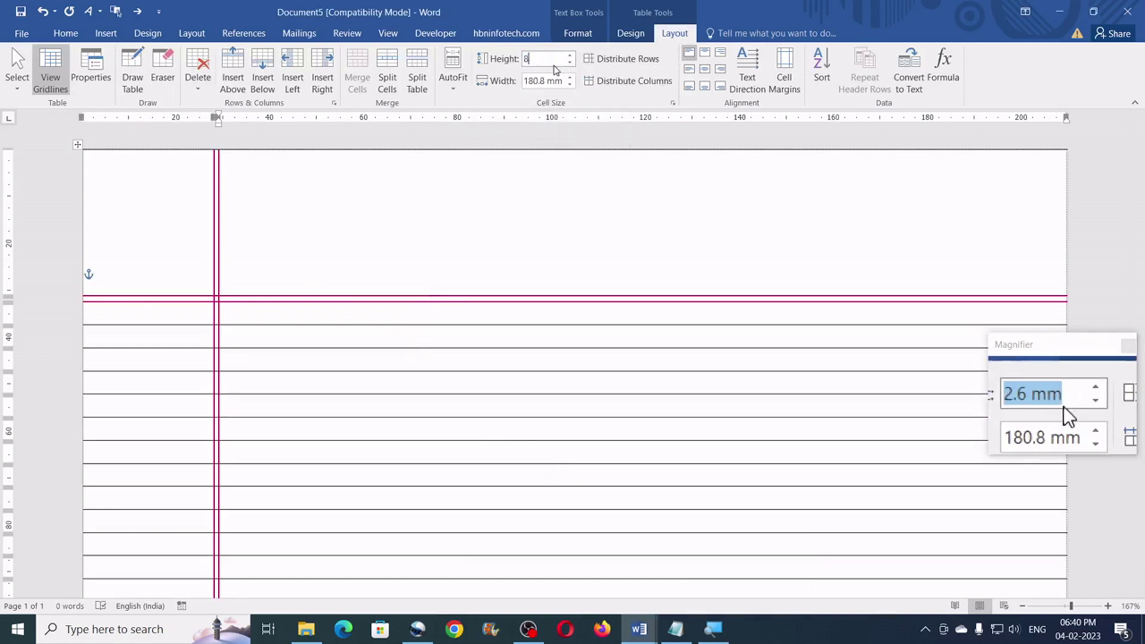
pyautogui.write('8.5')
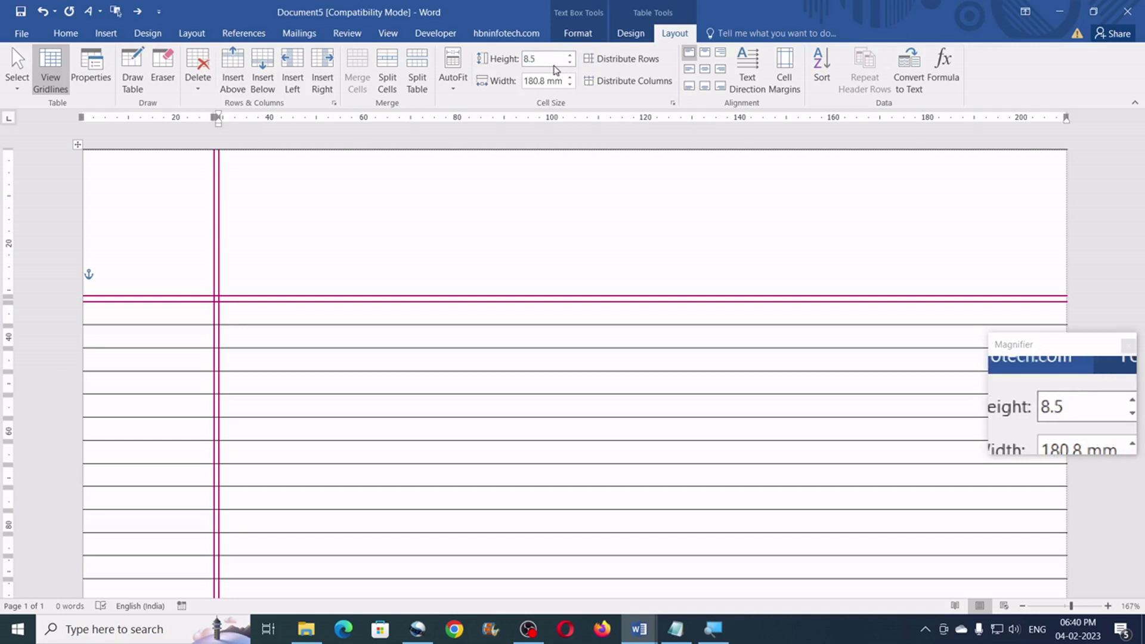
pyautogui.press('Return')
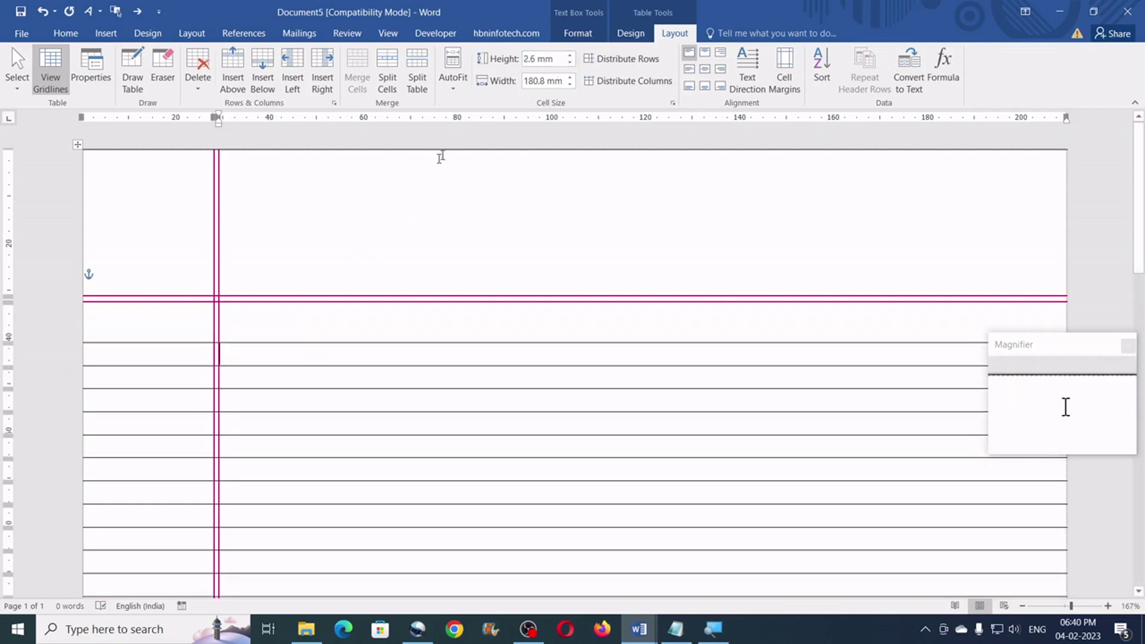
# Step: Set the next two rows' heights to 5 mm and 8 mm
pyautogui.click(564, 59)
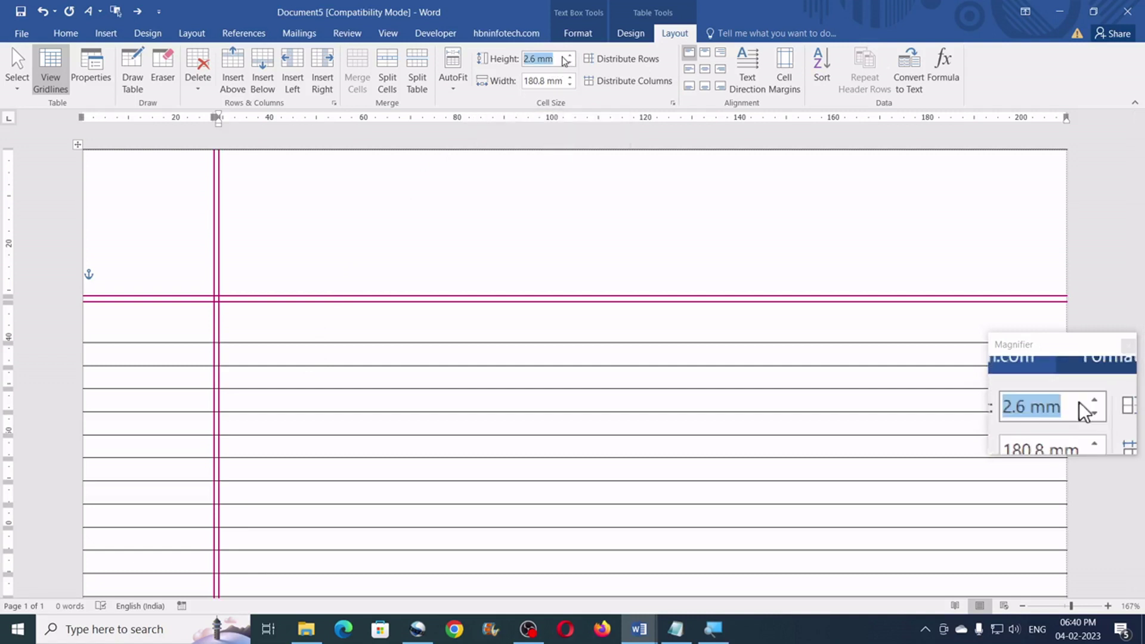
pyautogui.write('5')
pyautogui.press('Return')
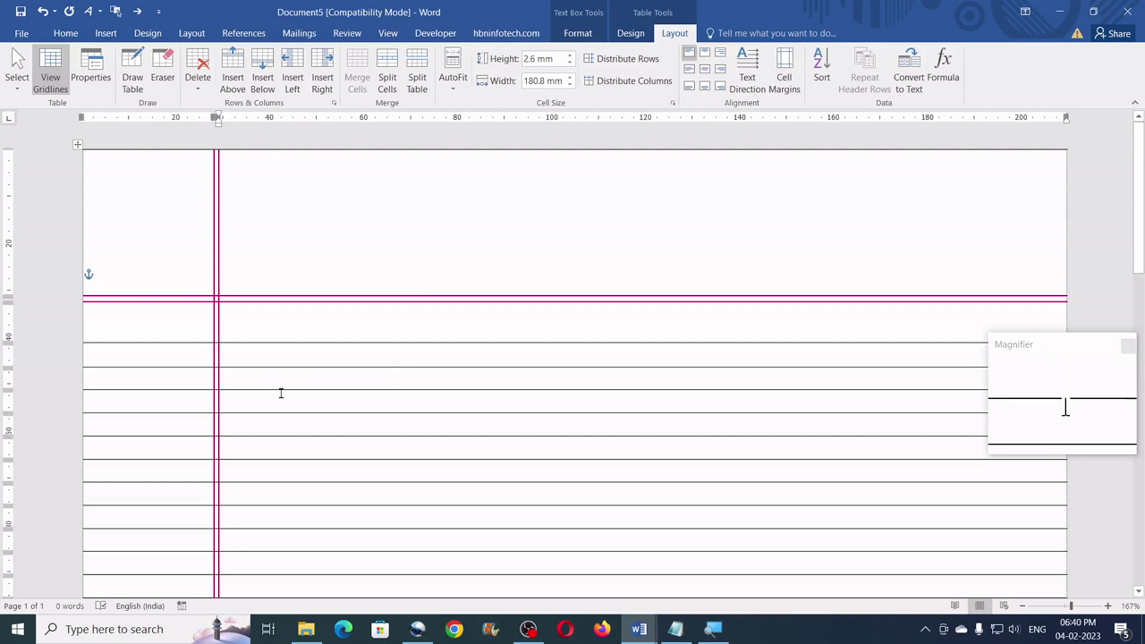
pyautogui.click(560, 61)
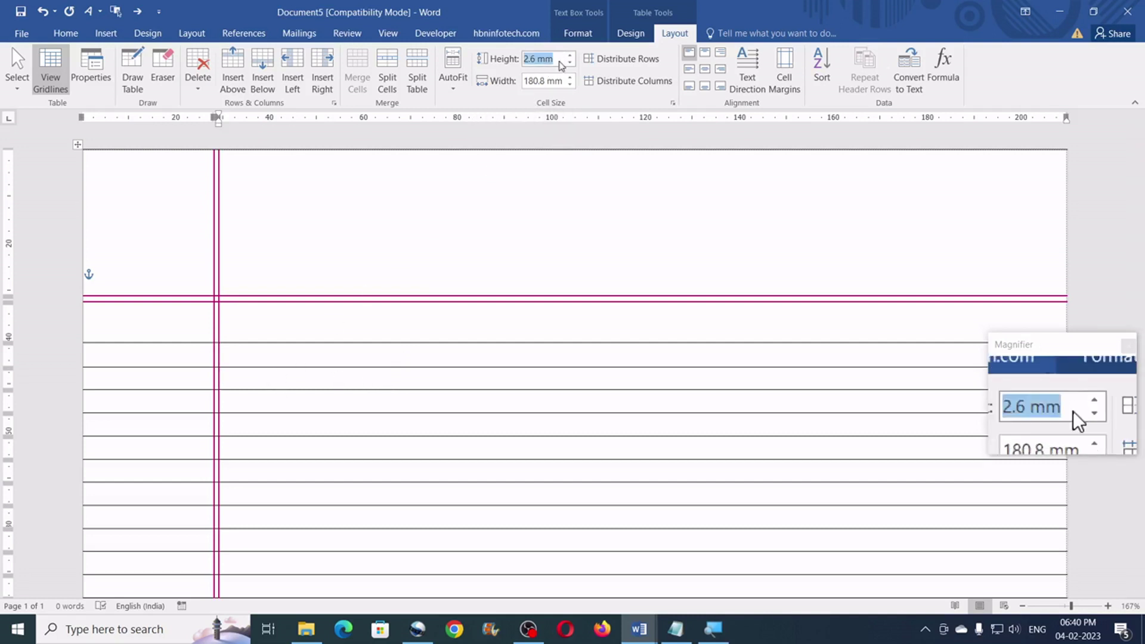
pyautogui.write('8')
pyautogui.press('Return')
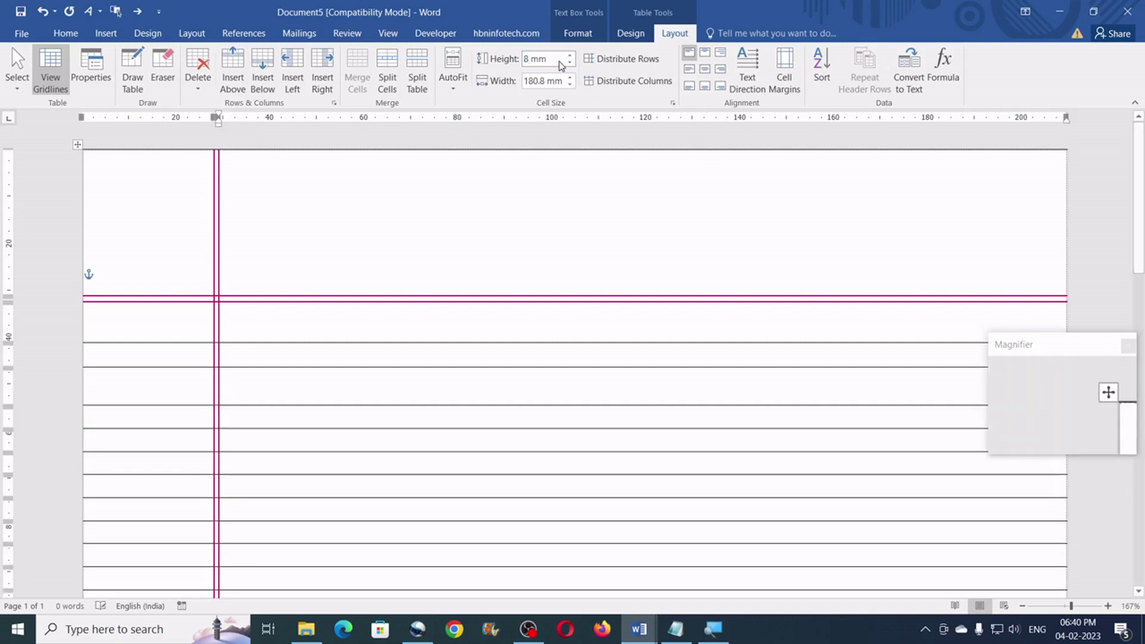
# Step: Set the next five ruled rows alternately to 5, 8, 5, 8 and 5 mm
pyautogui.scroll(-2, 504, 191)
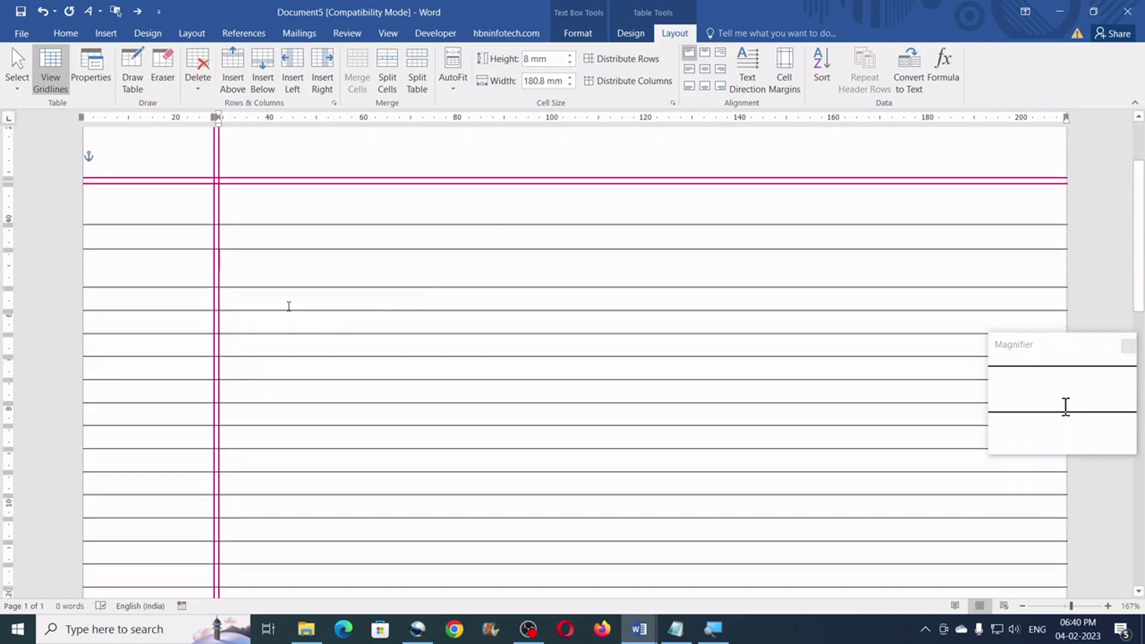
pyautogui.click(557, 59)
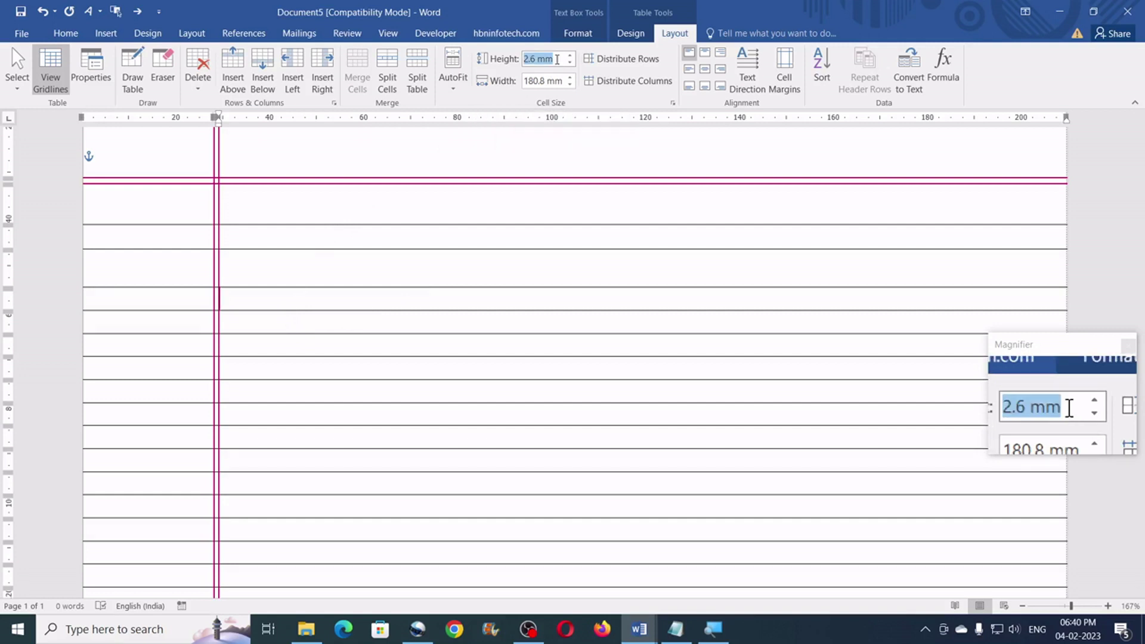
pyautogui.write('5')
pyautogui.press('Return')
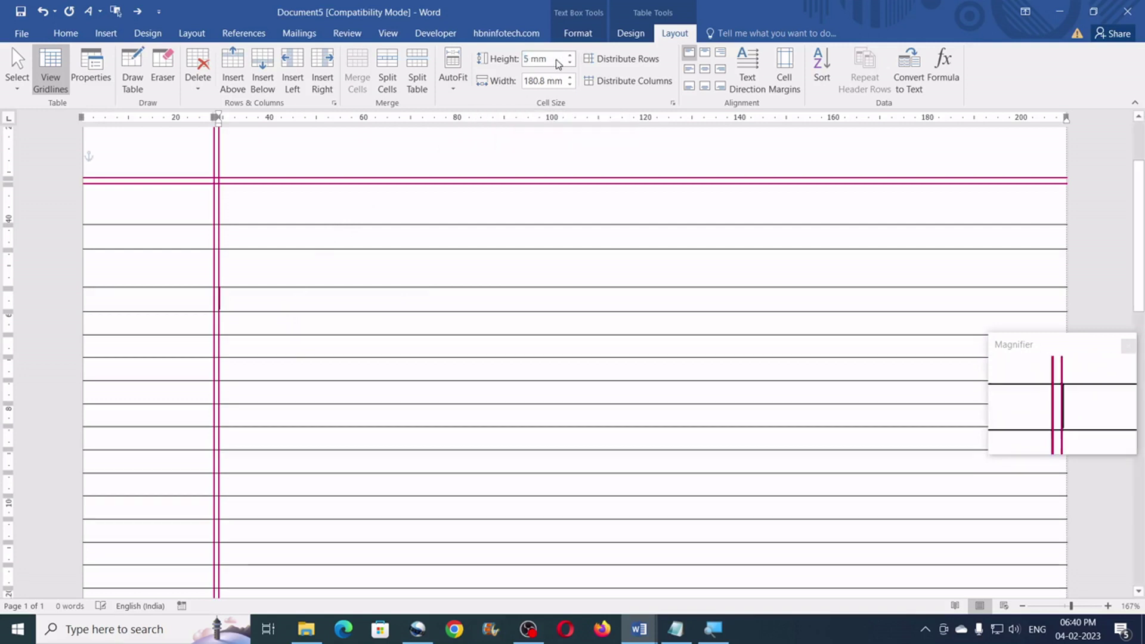
pyautogui.click(314, 324)
pyautogui.click(557, 62)
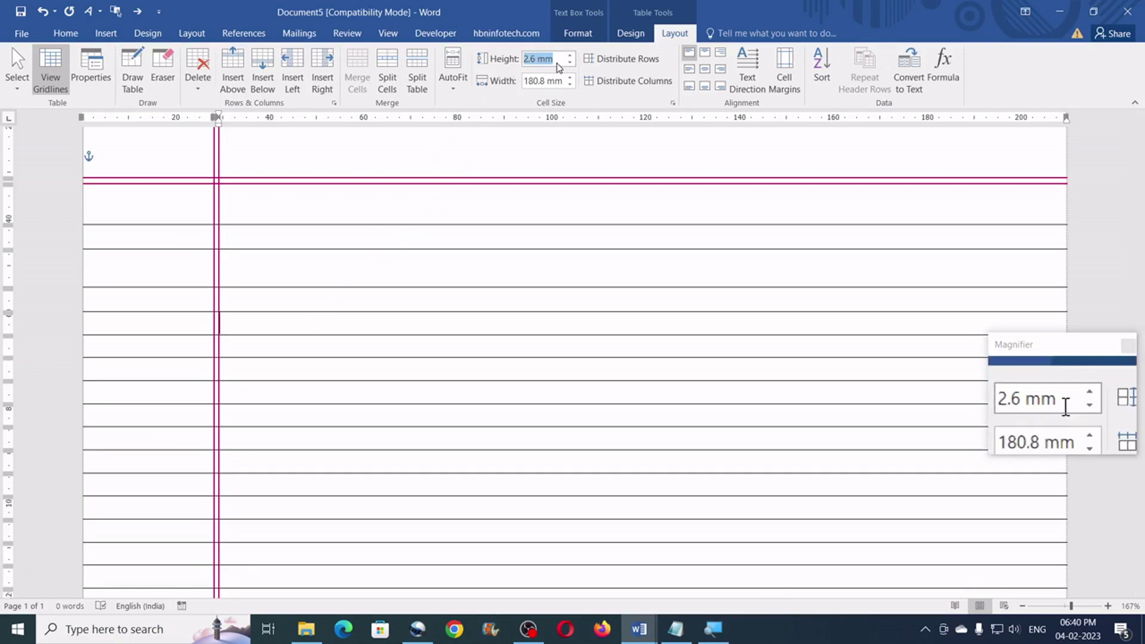
pyautogui.write('8')
pyautogui.press('Return')
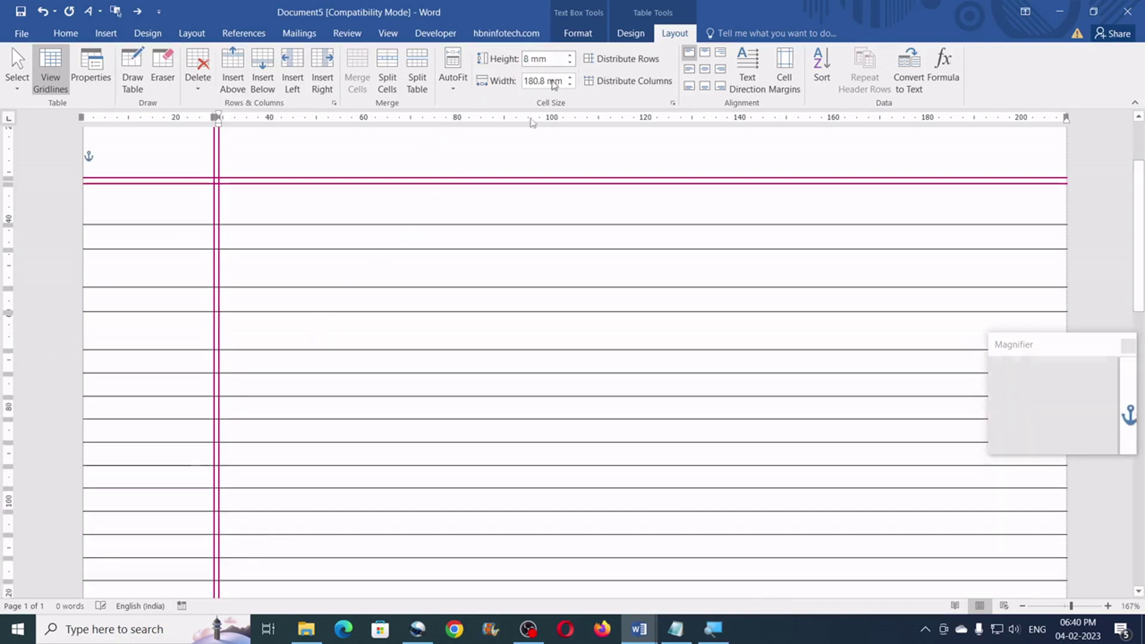
pyautogui.click(296, 359)
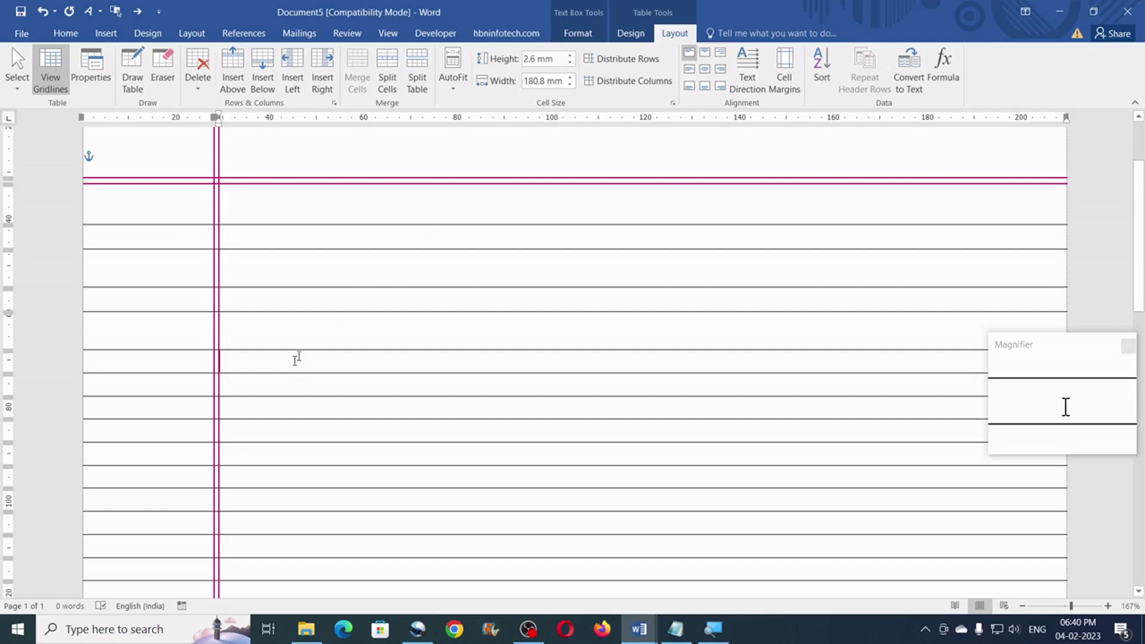
pyautogui.click(556, 59)
pyautogui.write('5')
pyautogui.press('Return')
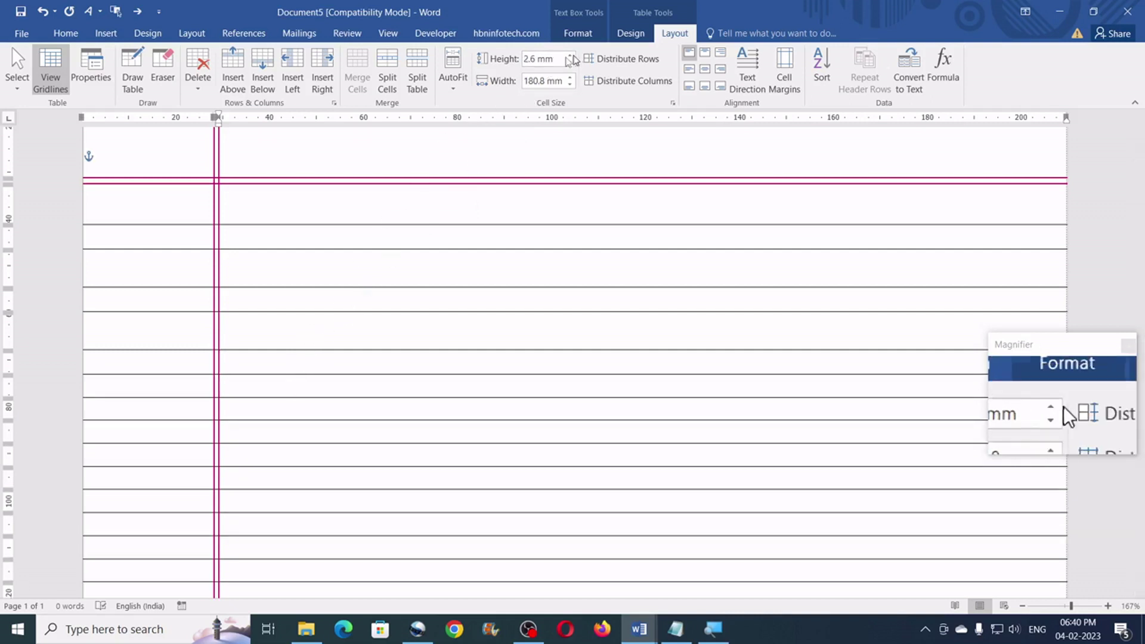
pyautogui.click(560, 60)
pyautogui.write('8')
pyautogui.press('Return')
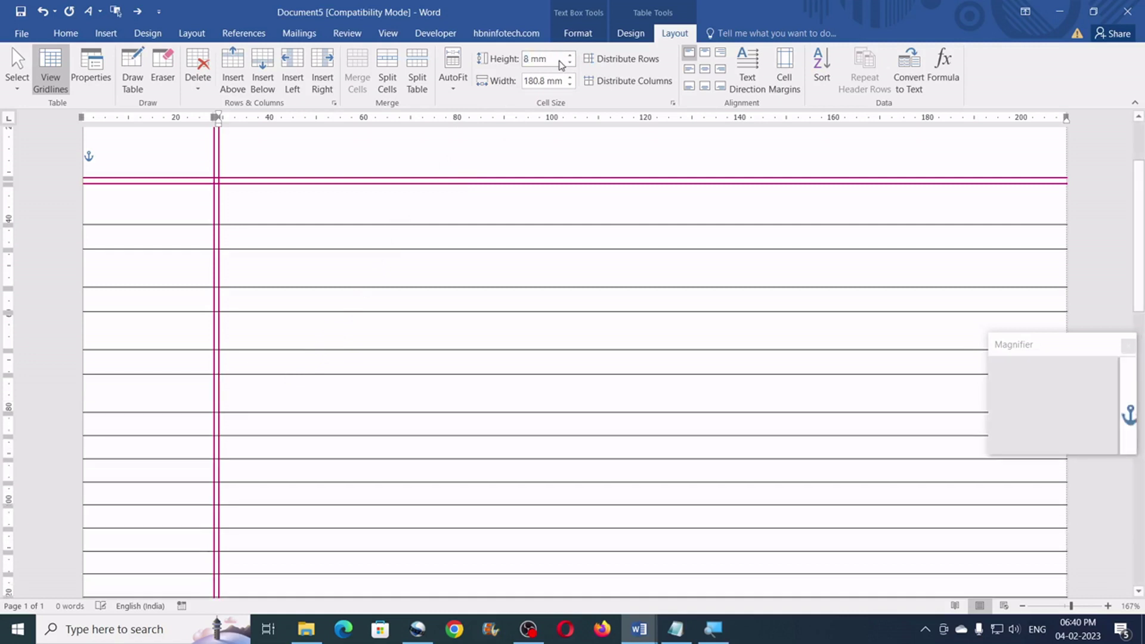
pyautogui.scroll(-2, 359, 334)
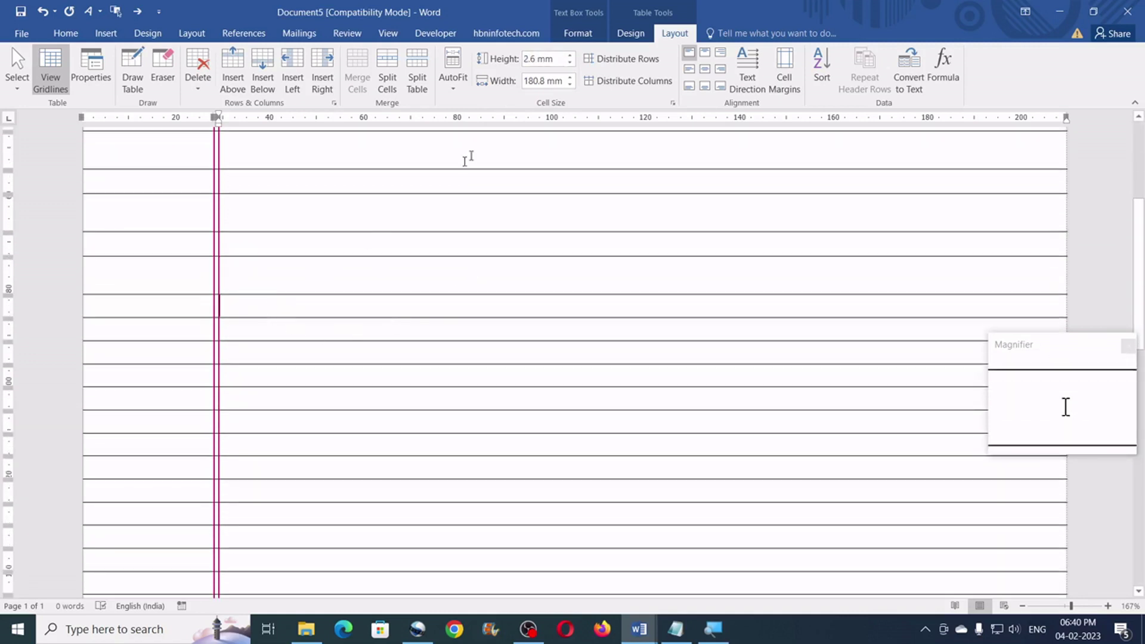
pyautogui.write('5')
pyautogui.press('Return')
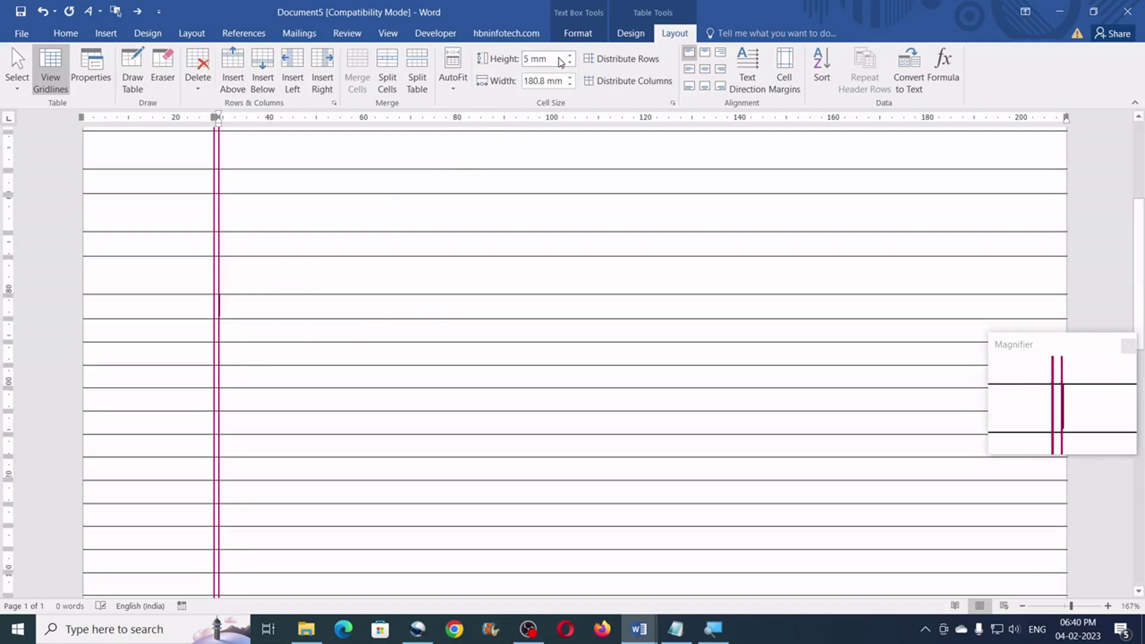
# Step: Set the following four rows' heights to 8 mm each
pyautogui.click(267, 338)
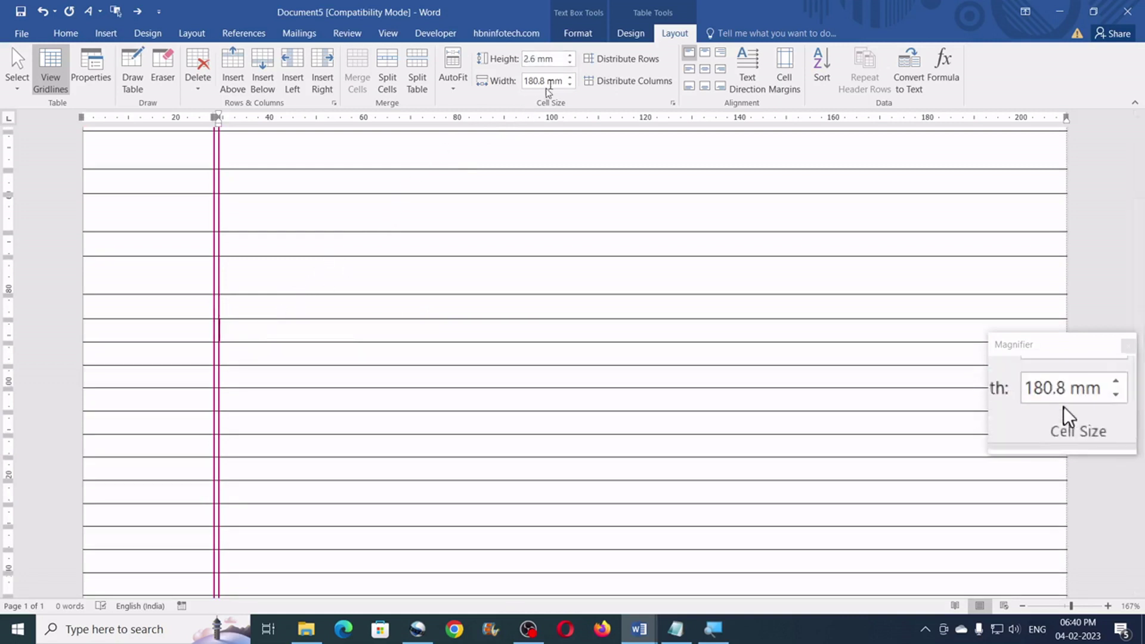
pyautogui.click(560, 60)
pyautogui.write('8')
pyautogui.press('Return')
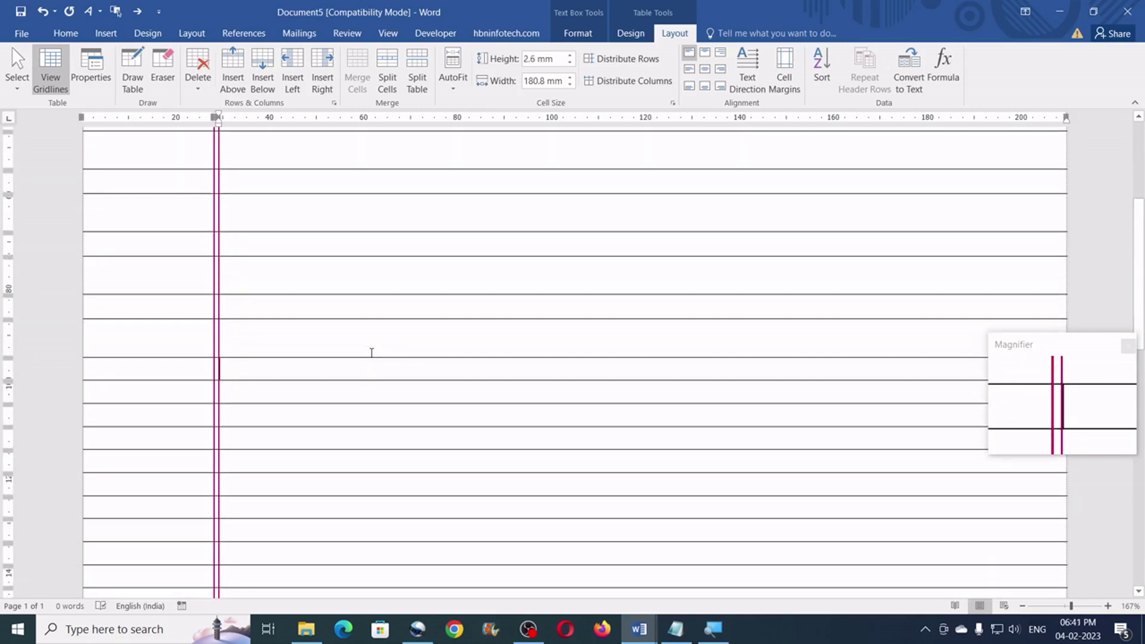
pyautogui.click(546, 59)
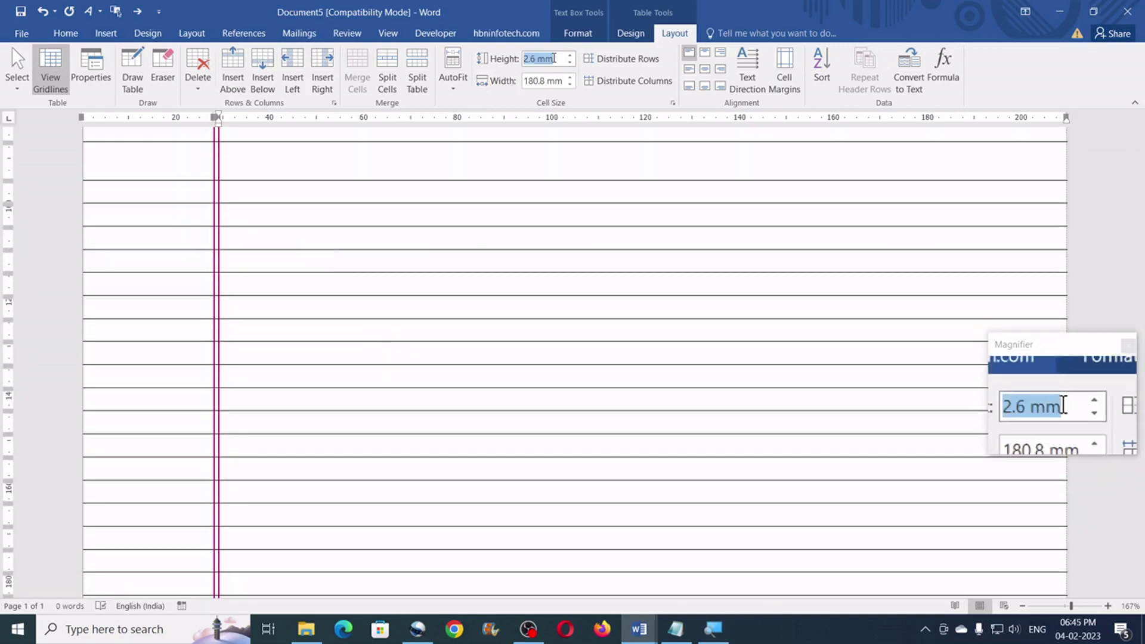
pyautogui.write('8')
pyautogui.press('Return')
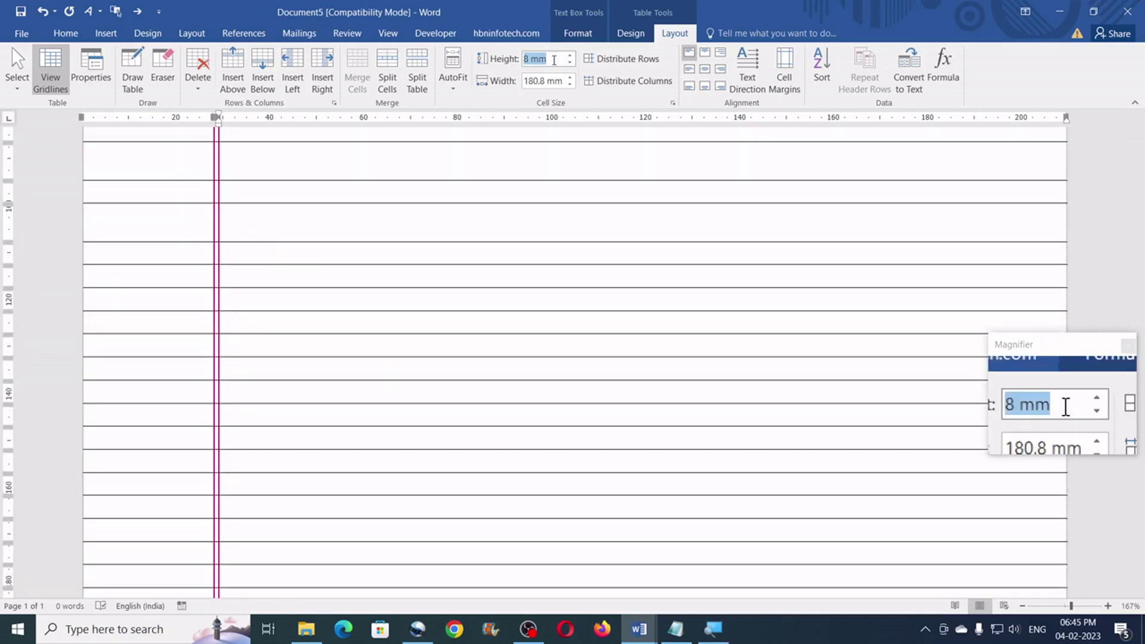
pyautogui.click(244, 223)
pyautogui.click(546, 59)
pyautogui.write('8')
pyautogui.press('Return')
pyautogui.click(244, 299)
pyautogui.click(546, 59)
pyautogui.write('8')
pyautogui.press('Return')
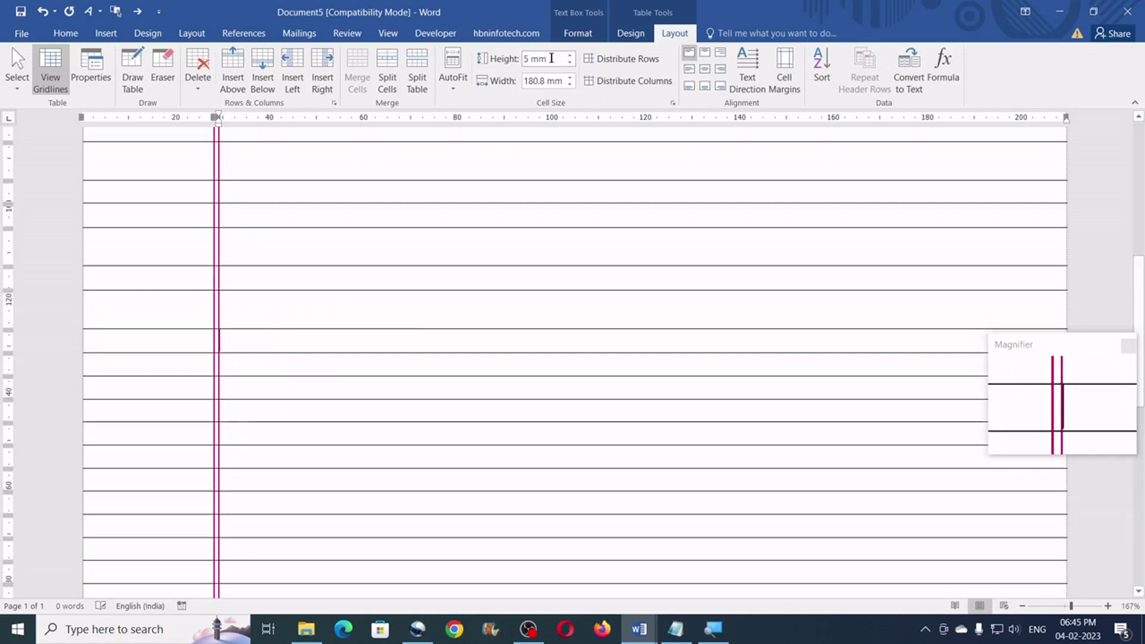
# Step: Set the remaining rows down to the table's end to 8 mm height
pyautogui.click(257, 406)
pyautogui.scroll(-3, 257, 405)
pyautogui.click(546, 58)
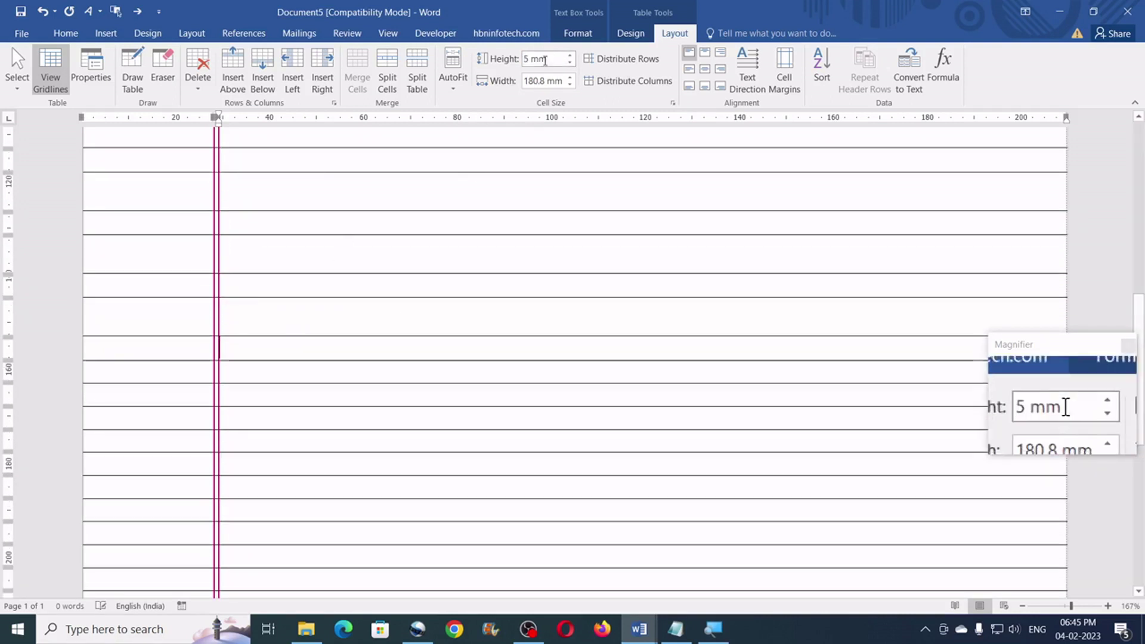
pyautogui.write('8')
pyautogui.press('Return')
pyautogui.scroll(-4, 258, 320)
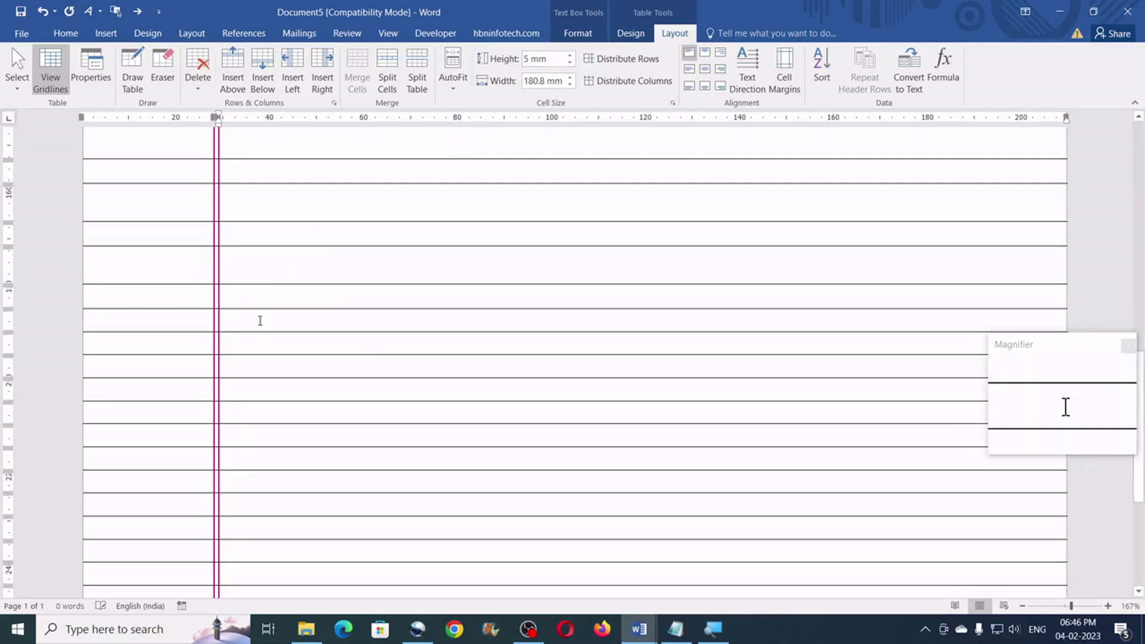
pyautogui.click(258, 358)
pyautogui.click(550, 58)
pyautogui.write('8')
pyautogui.press('Return')
pyautogui.click(264, 264)
pyautogui.click(546, 59)
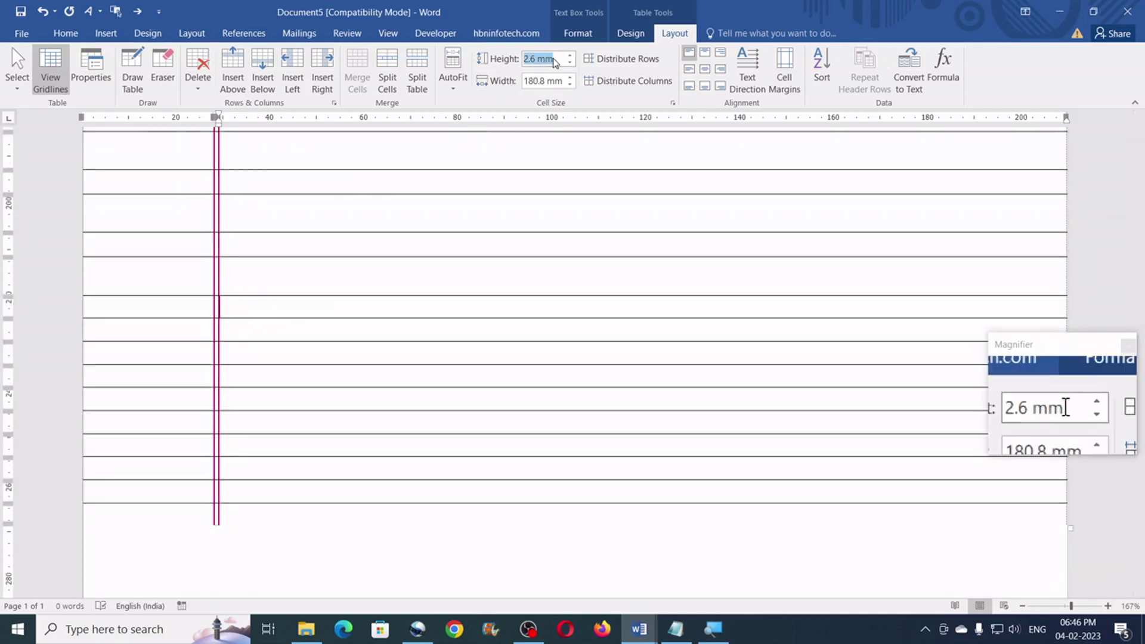
pyautogui.write('8')
pyautogui.press('Return')
pyautogui.scroll(-4, 327, 349)
pyautogui.click(327, 373)
pyautogui.click(545, 58)
pyautogui.write('8')
pyautogui.press('Return')
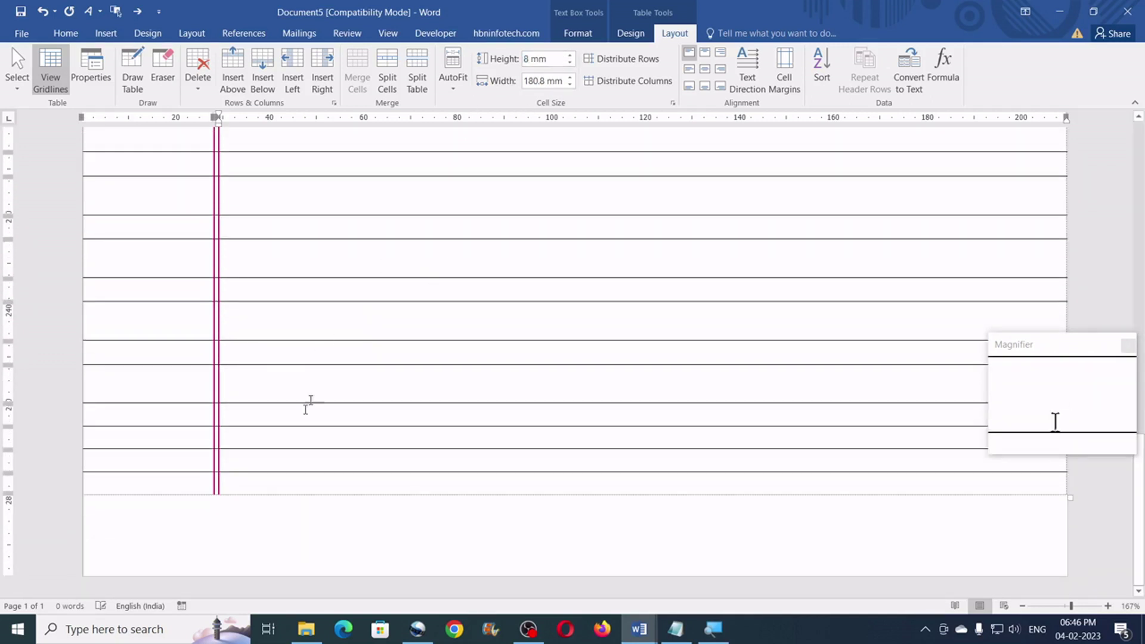
pyautogui.click(307, 438)
pyautogui.click(540, 59)
pyautogui.write('8')
pyautogui.press('Return')
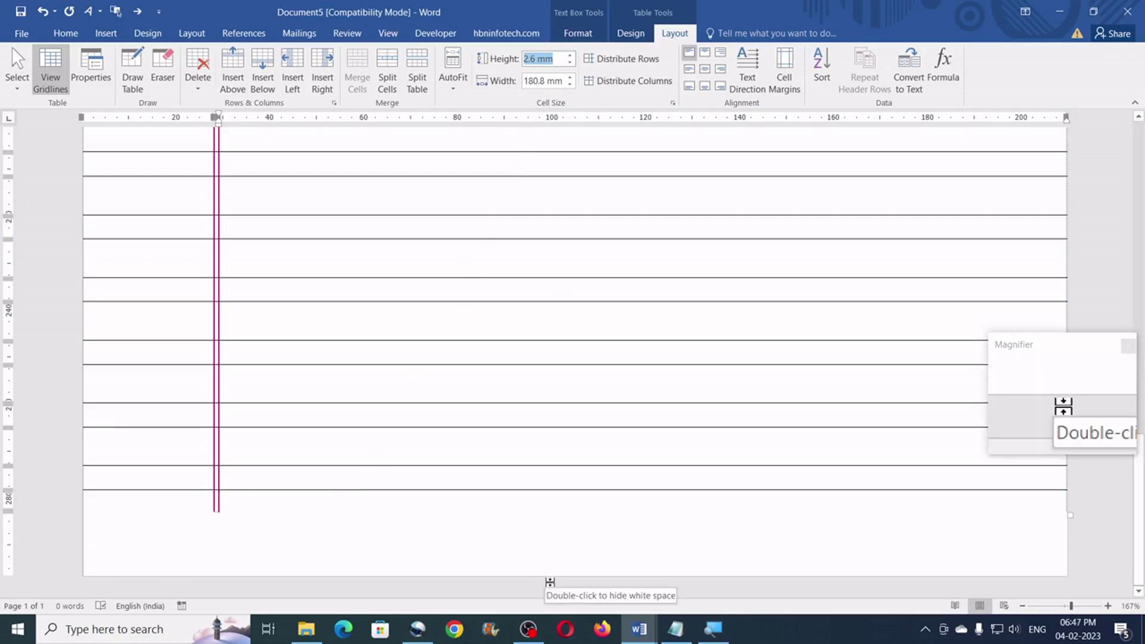
# Step: Remove the table's last two rows and compare the layout against the finished reference document
pyautogui.click(538, 632)
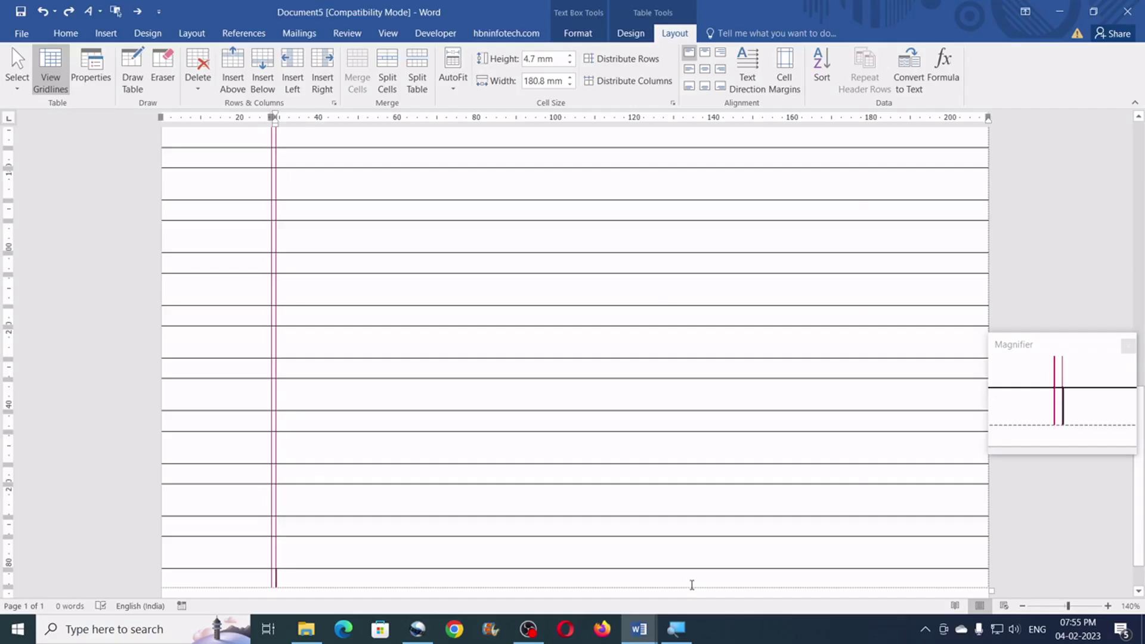
pyautogui.hotkey('ctrl', 'z')
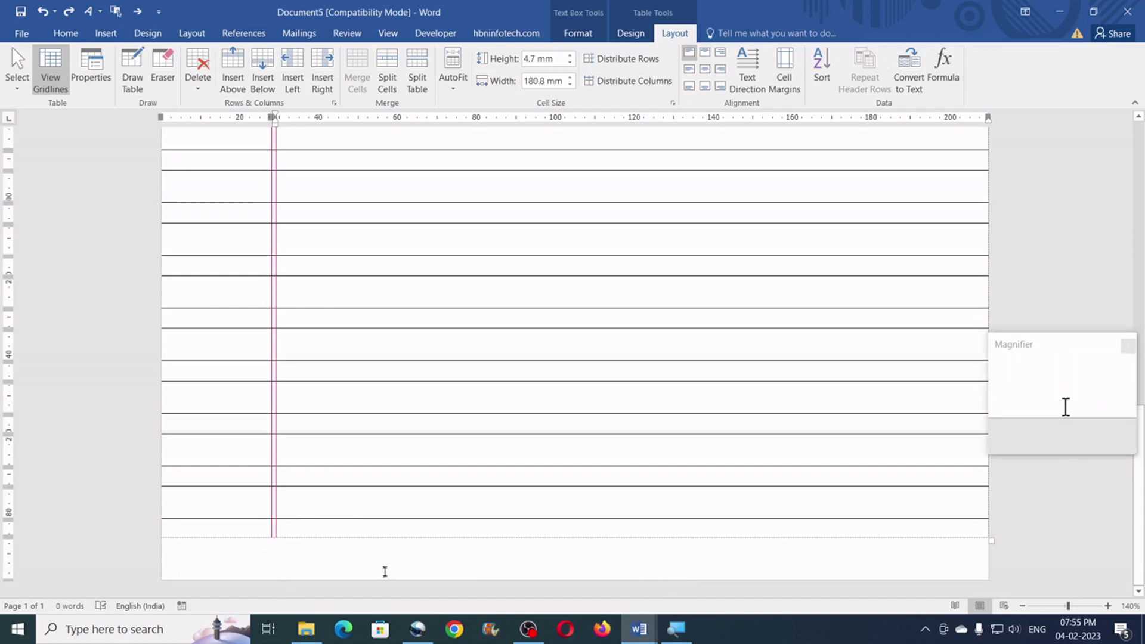
pyautogui.moveTo(643, 631)
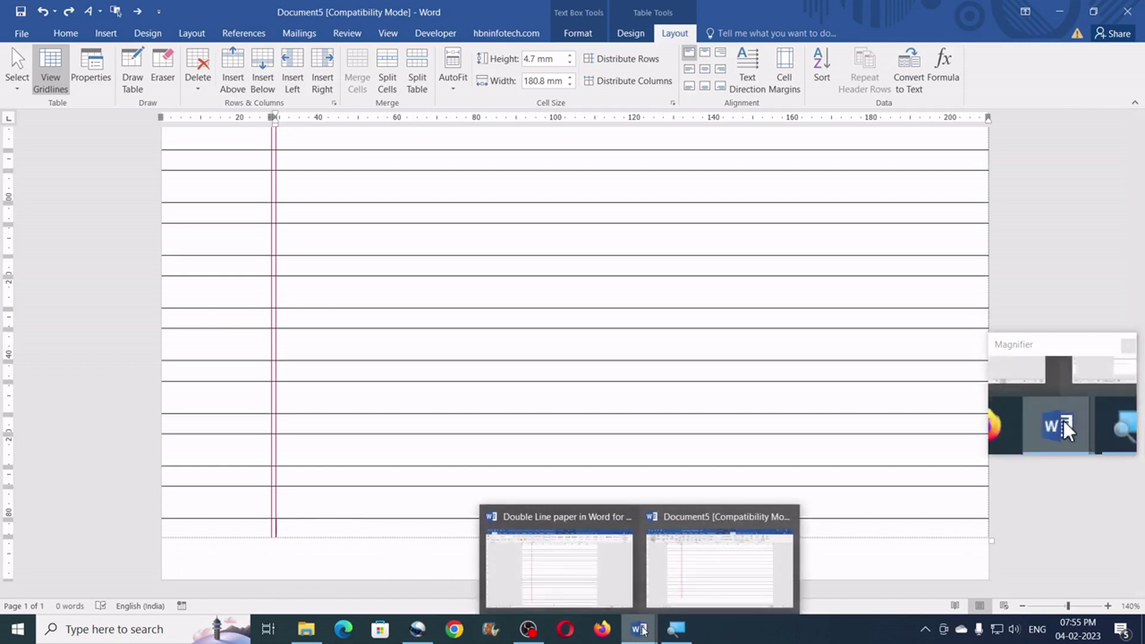
pyautogui.click(583, 594)
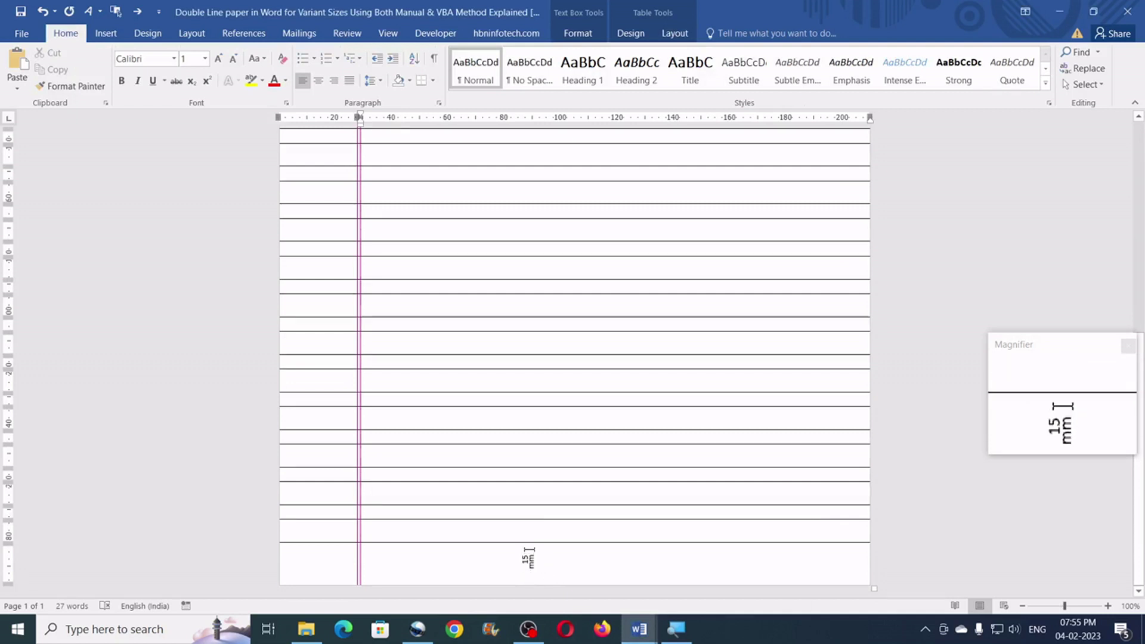
pyautogui.moveTo(642, 632)
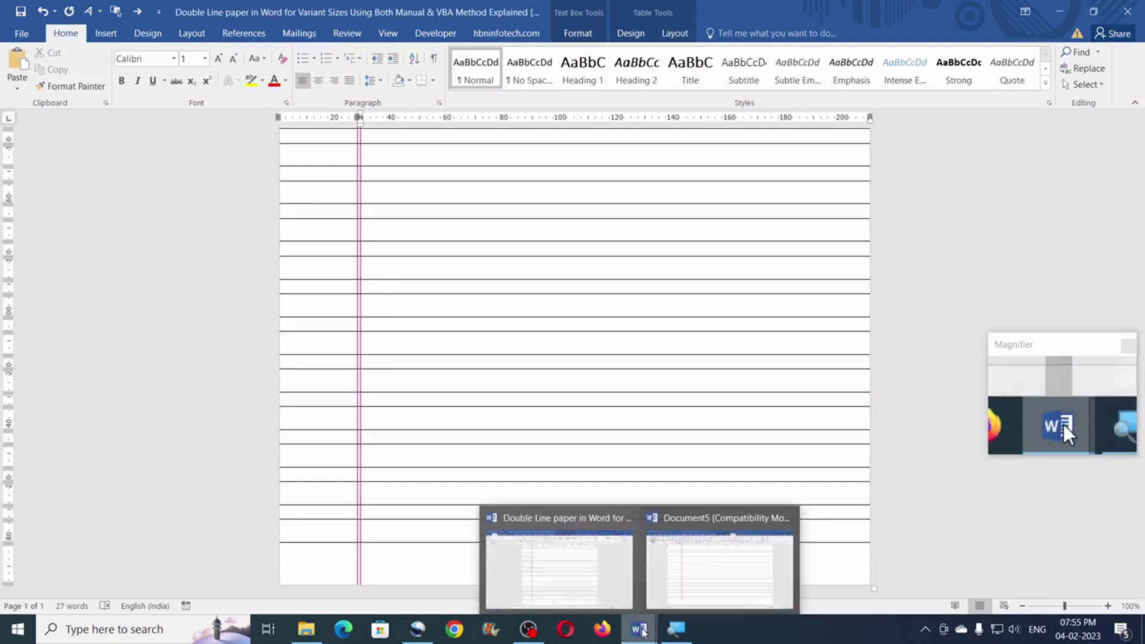
pyautogui.click(722, 572)
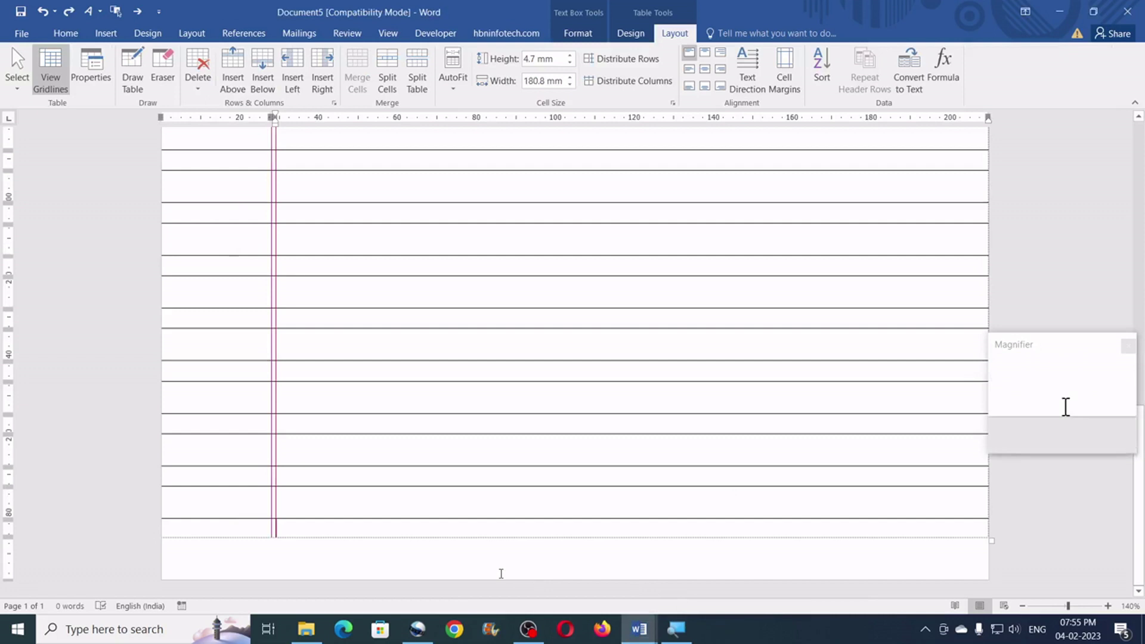
# Step: Make the table's last row 15 mm tall so it reaches the page bottom
pyautogui.click(291, 525)
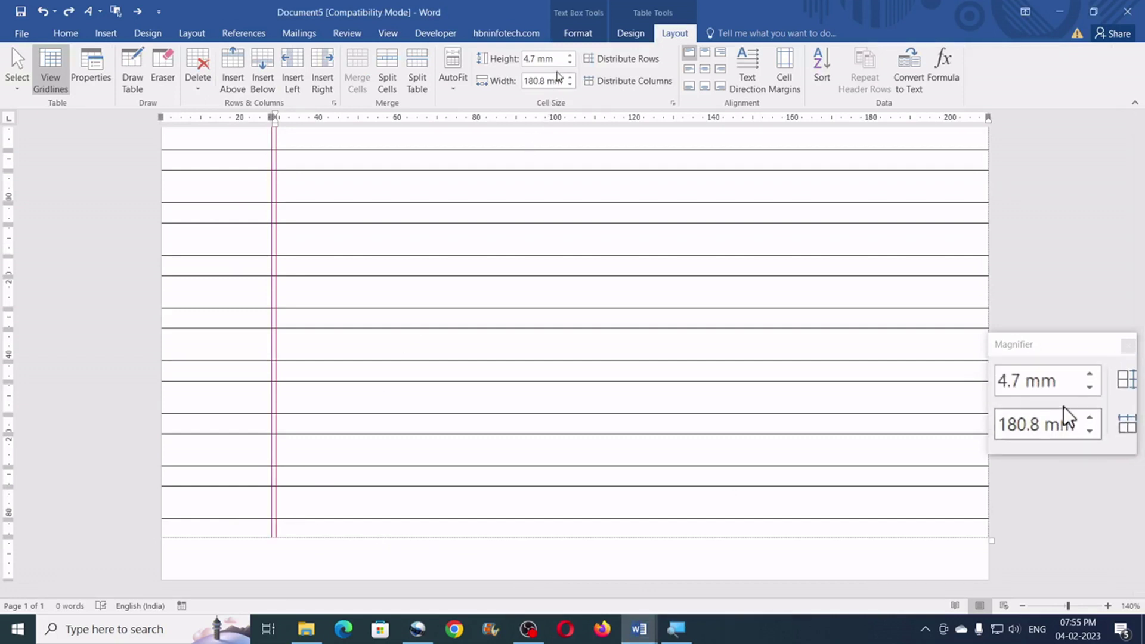
pyautogui.click(557, 60)
pyautogui.write('15')
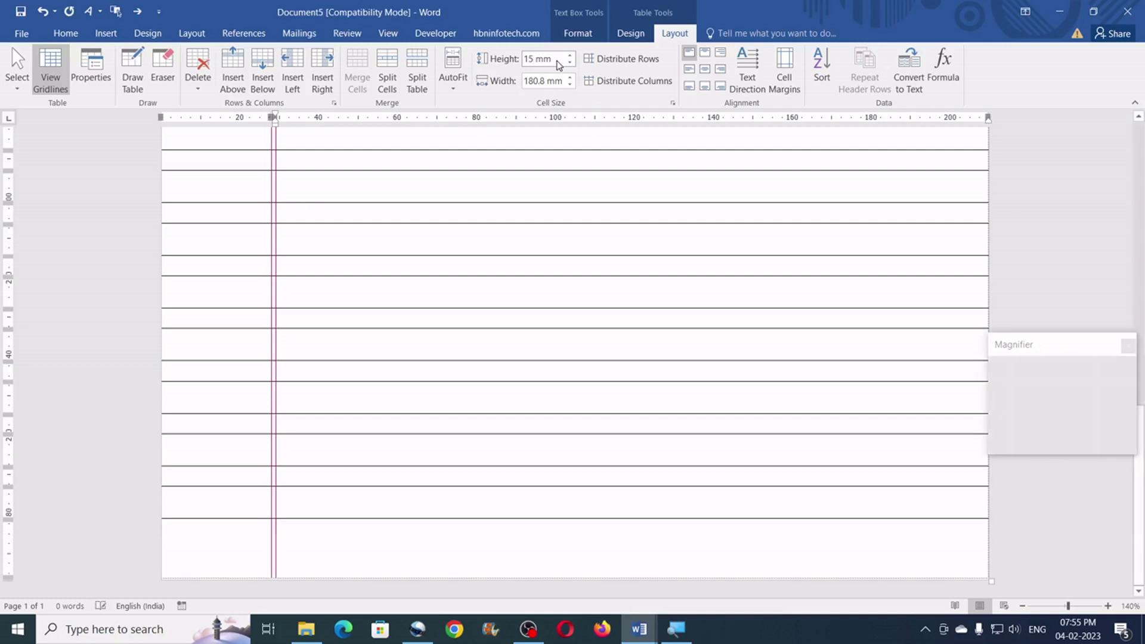
pyautogui.press('Return')
pyautogui.scroll(1, 333, 523)
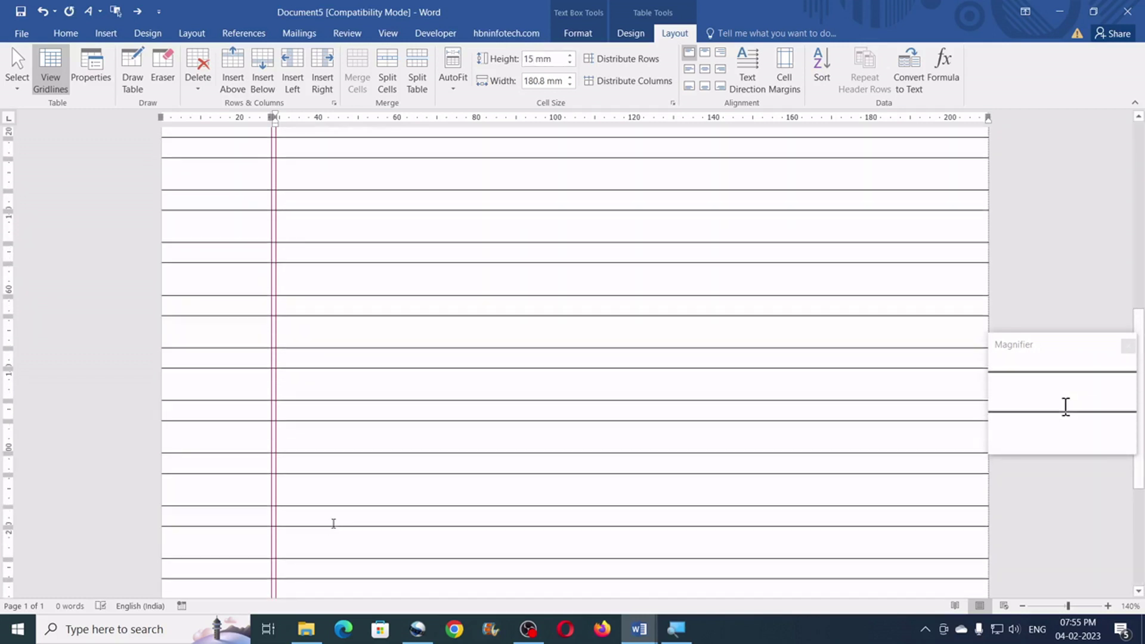